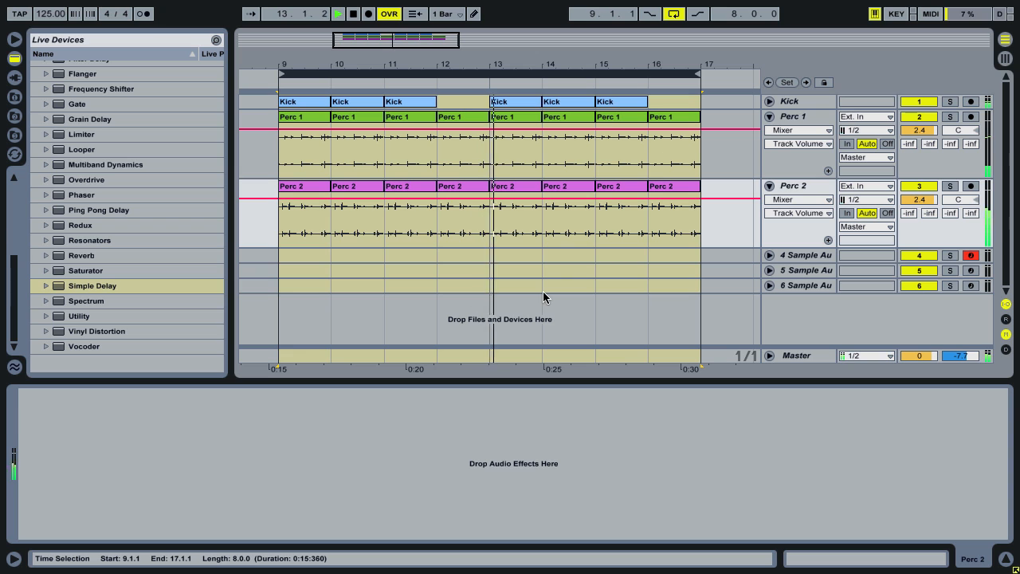
Stop playback and select bar 12 on the 4-Sample Auditioner track to show its device chain
key("space")
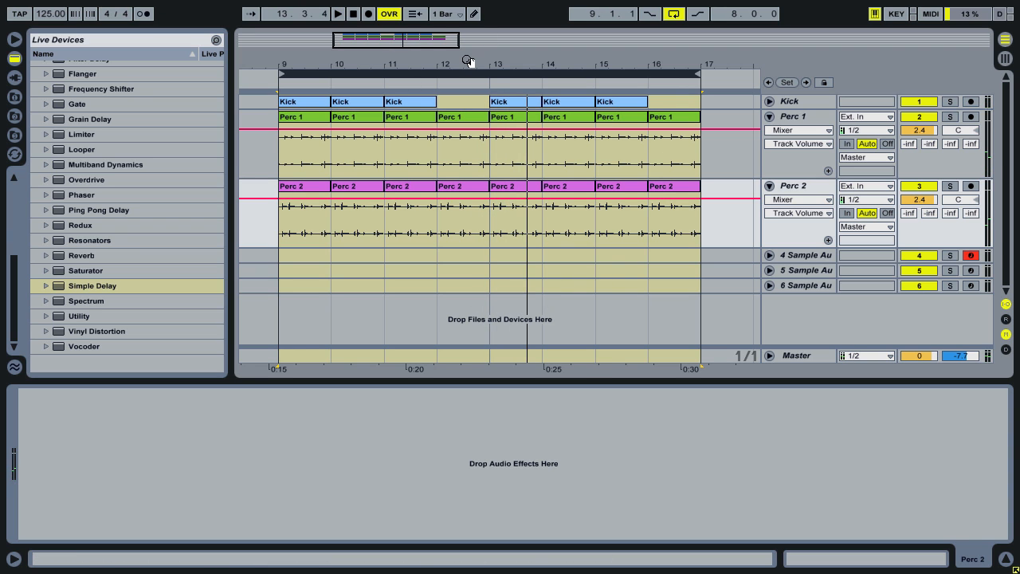
left_click_drag(469, 60, 560, 260)
left_click(473, 255)
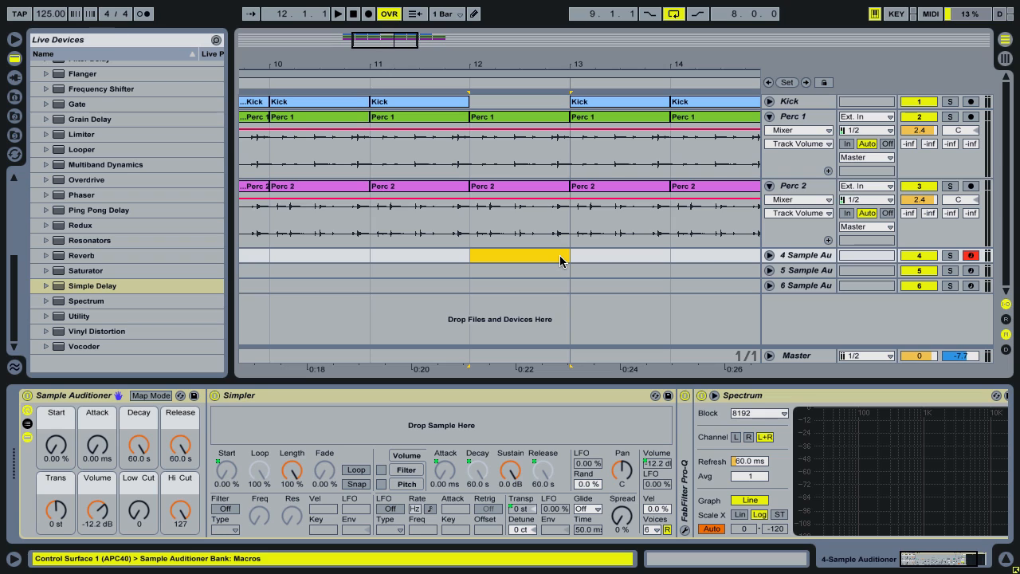
left_click(794, 259)
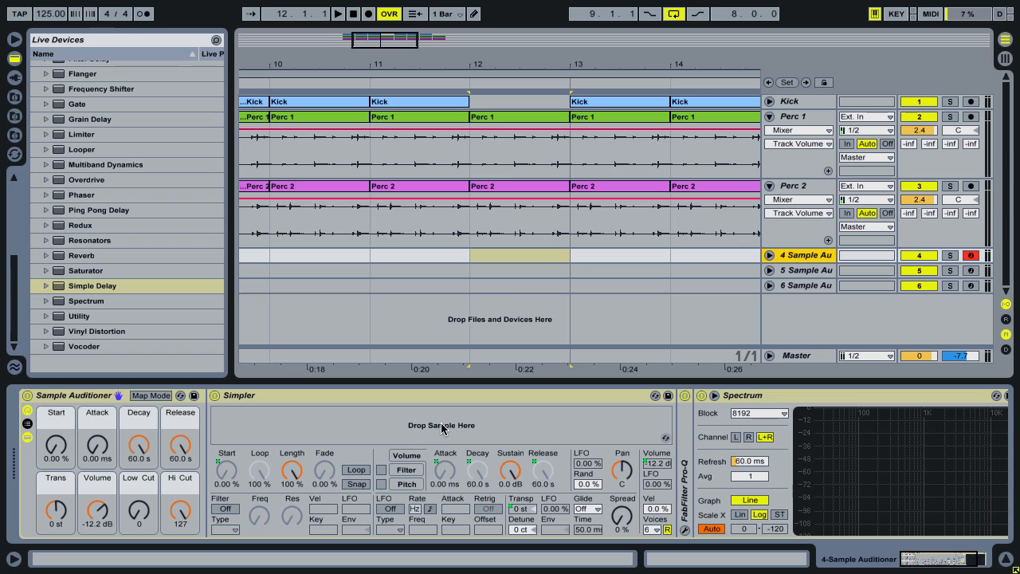
Audition the percussion samples and load tth_perc_bigtimpa.wav into Simpler on the 4-Sample Auditioner track
left_click(14, 134)
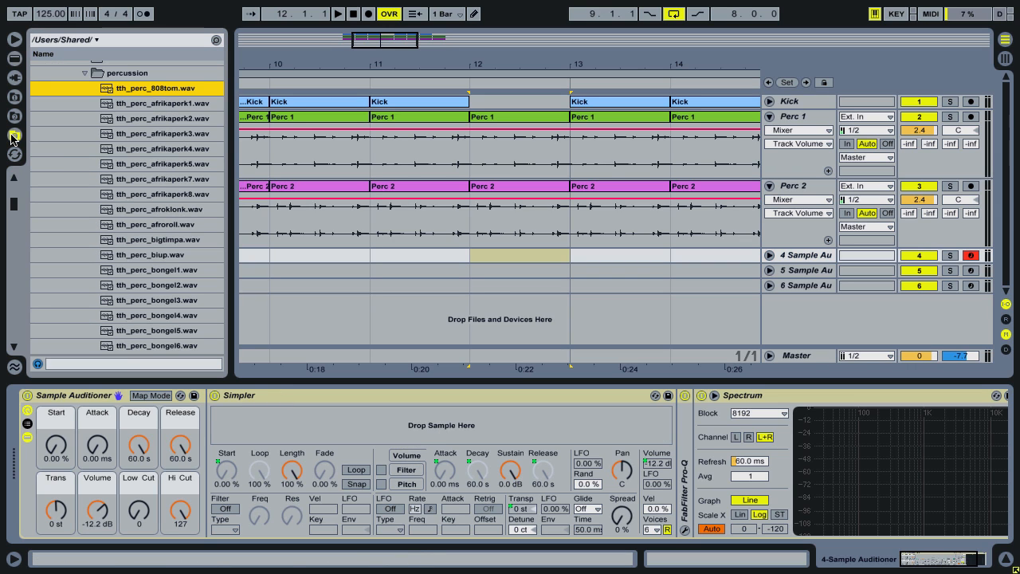
key("Down")
key("Down")
key("Down")
key("Down")
key("Down")
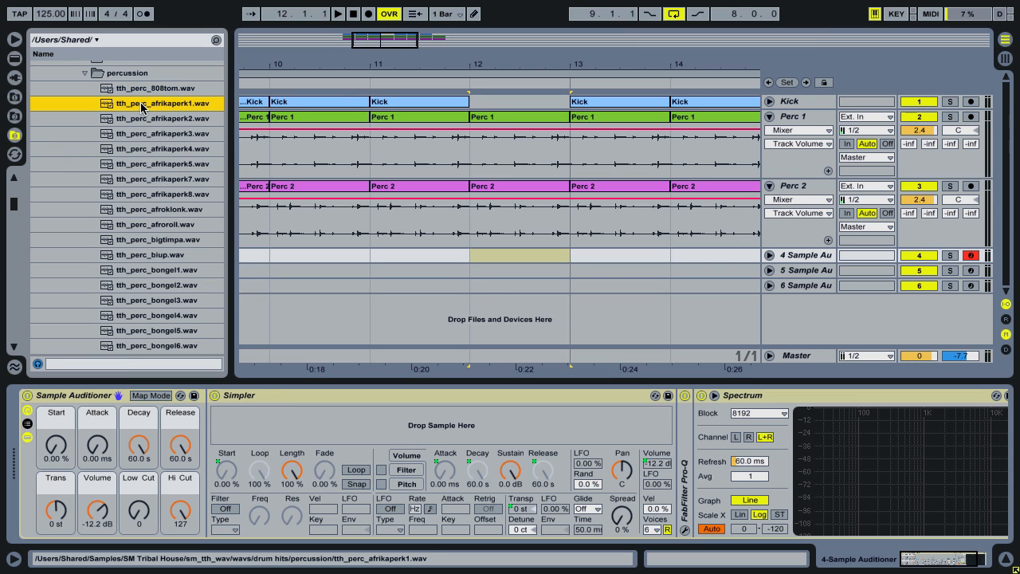
key("Down")
key("Down")
key("Down")
key("Down")
key("Down")
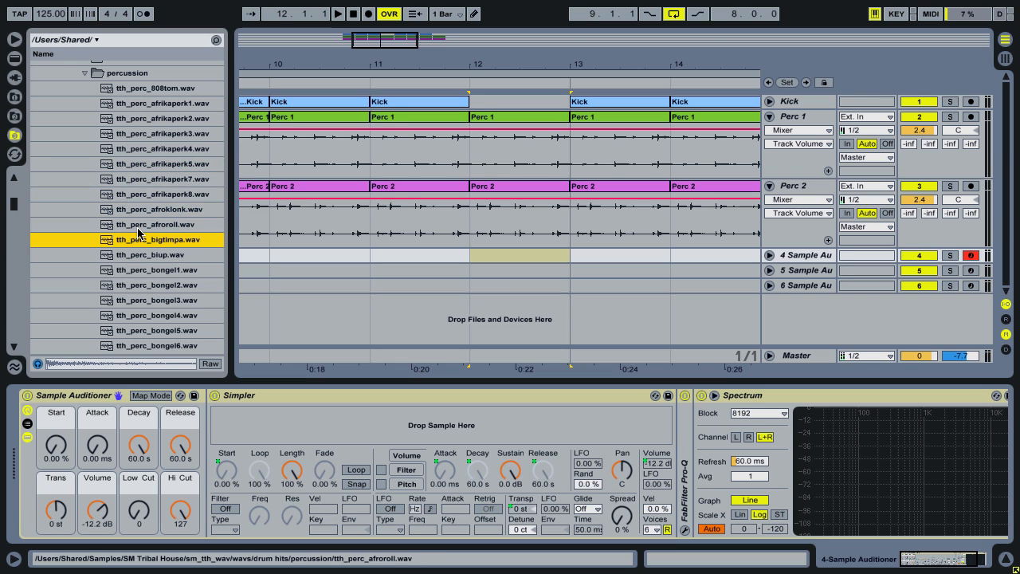
left_click_drag(140, 242, 458, 433)
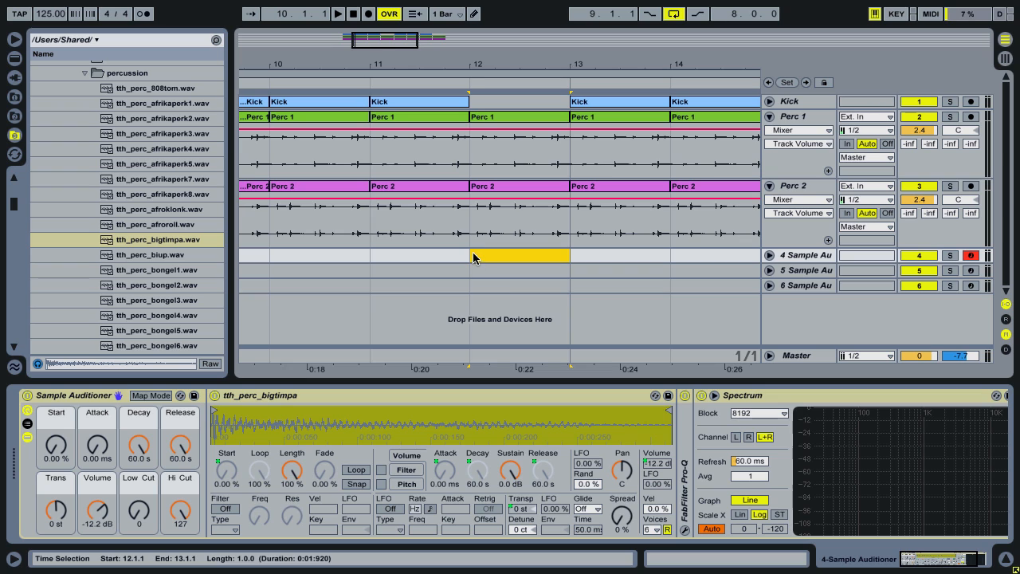
Insert a one-bar MIDI clip at bar 12 on the 4-Sample Auditioner track and open its note editor
left_click_drag(472, 254, 543, 254)
key("super+shift+m")
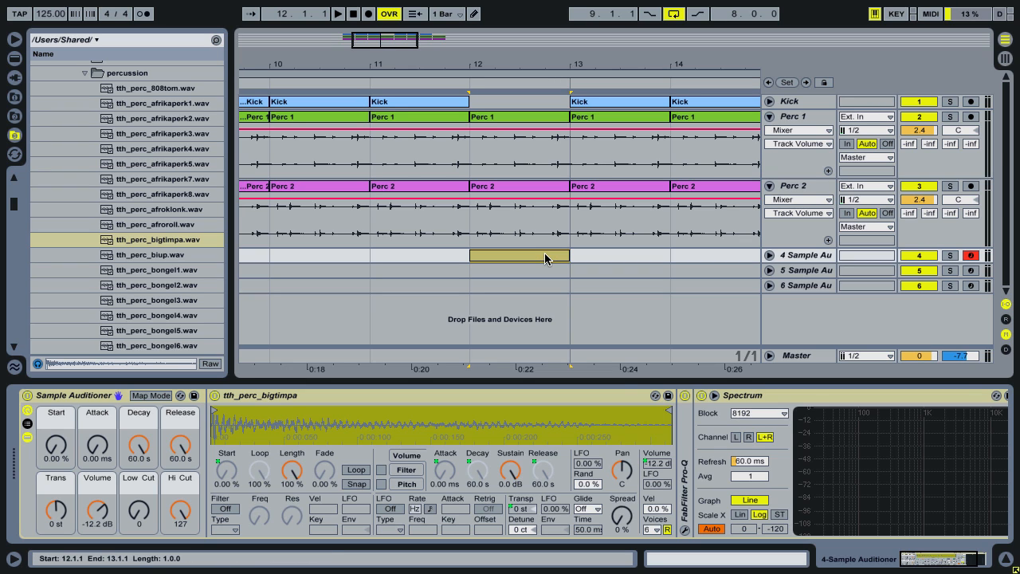
double_click(545, 258)
Set the note editor's fixed grid to 1/16 and add a C3 note at the start of the clip
right_click(411, 458)
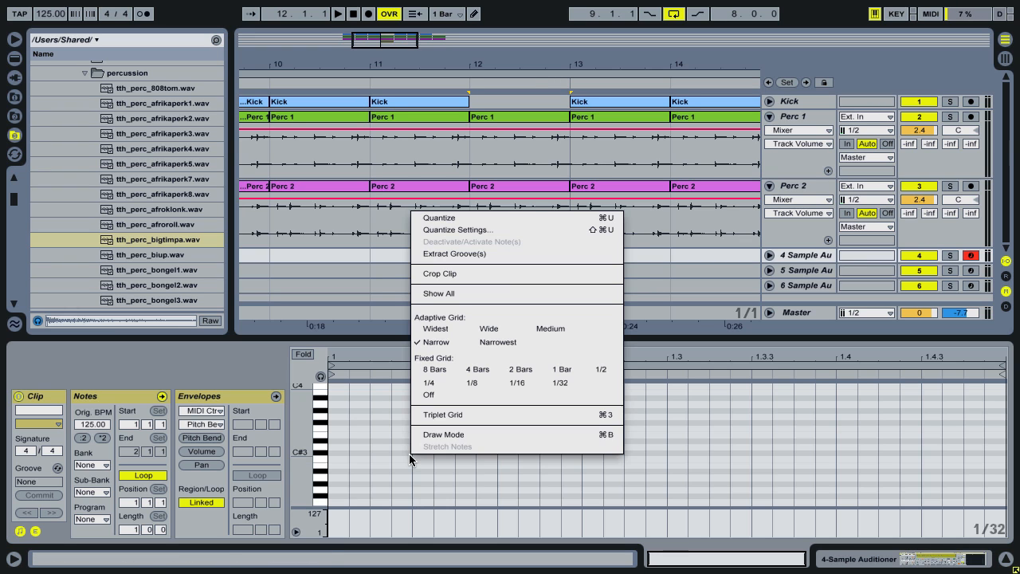
left_click(514, 382)
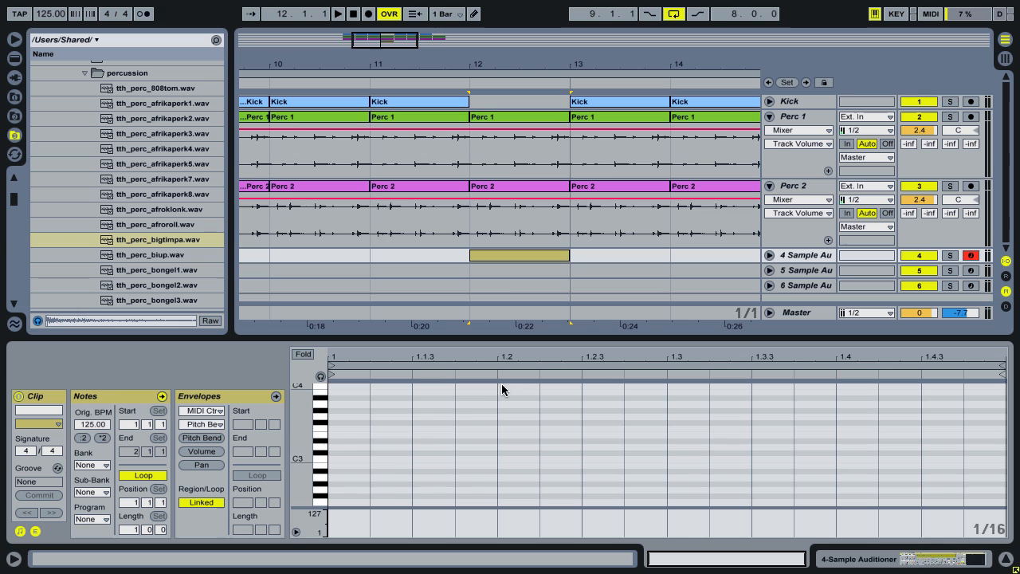
double_click(359, 457)
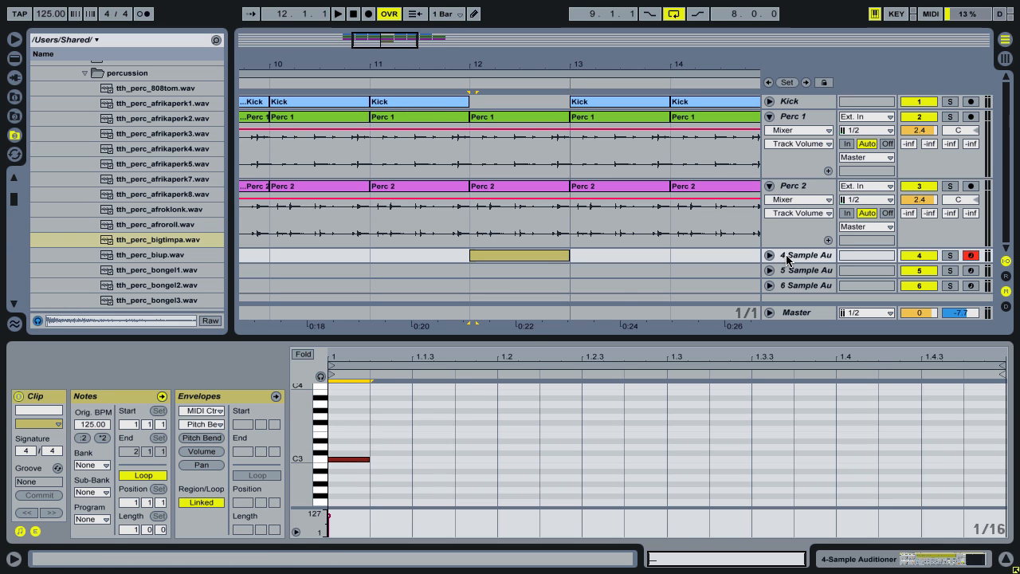
Add a Simple Delay to the end of the 4-Sample Auditioner device chain and collapse the Spectrum device
key("shift+Tab")
left_click(9, 57)
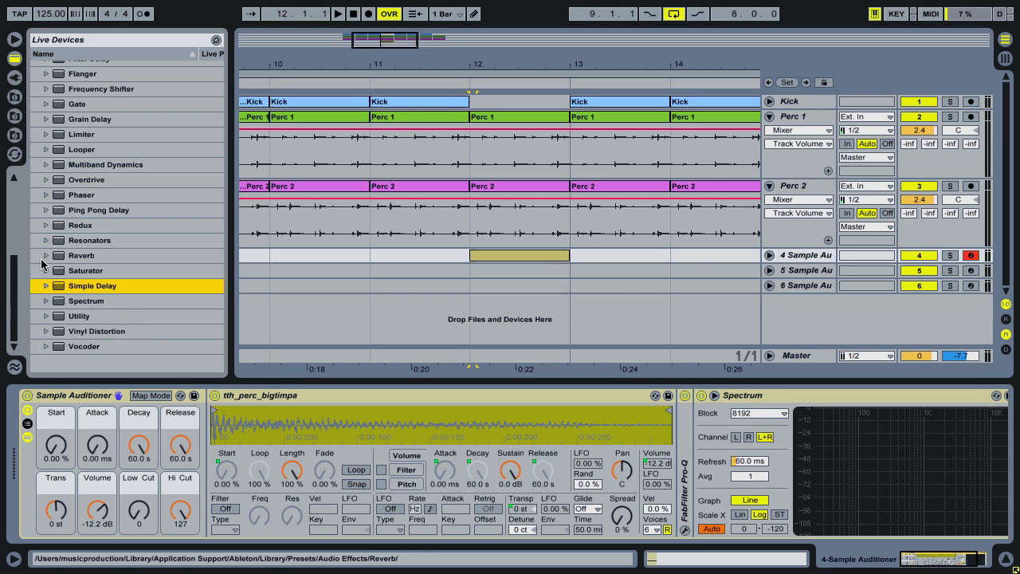
double_click(59, 286)
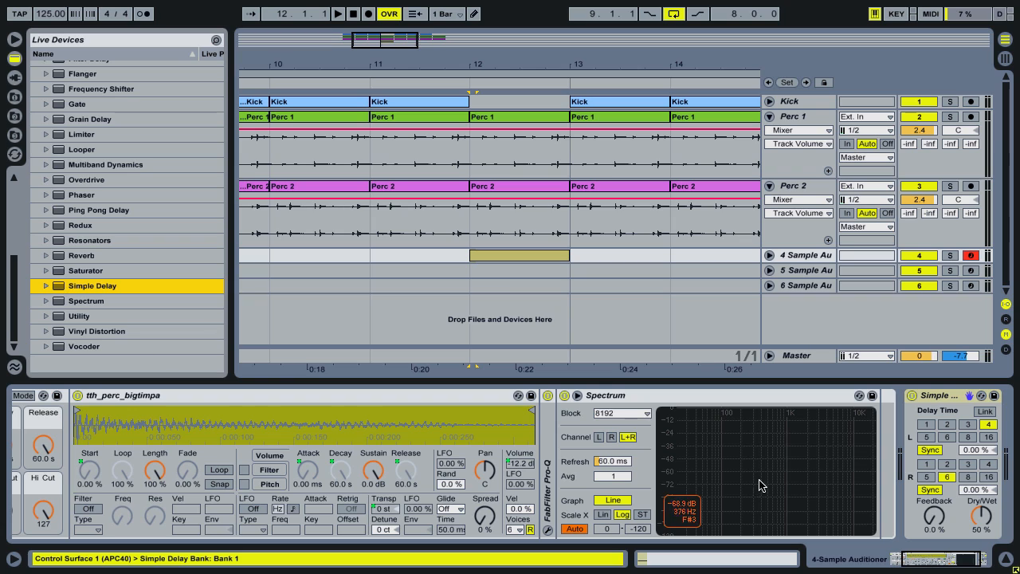
double_click(753, 397)
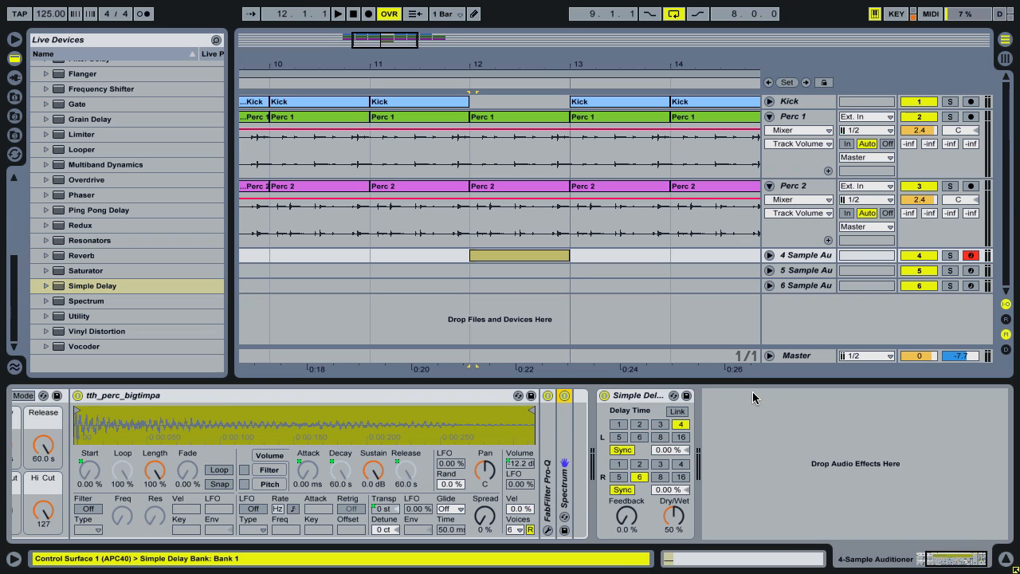
Set the Simple Delay's left delay time to 2, link both channels and set the feedback to 44%
left_click(640, 425)
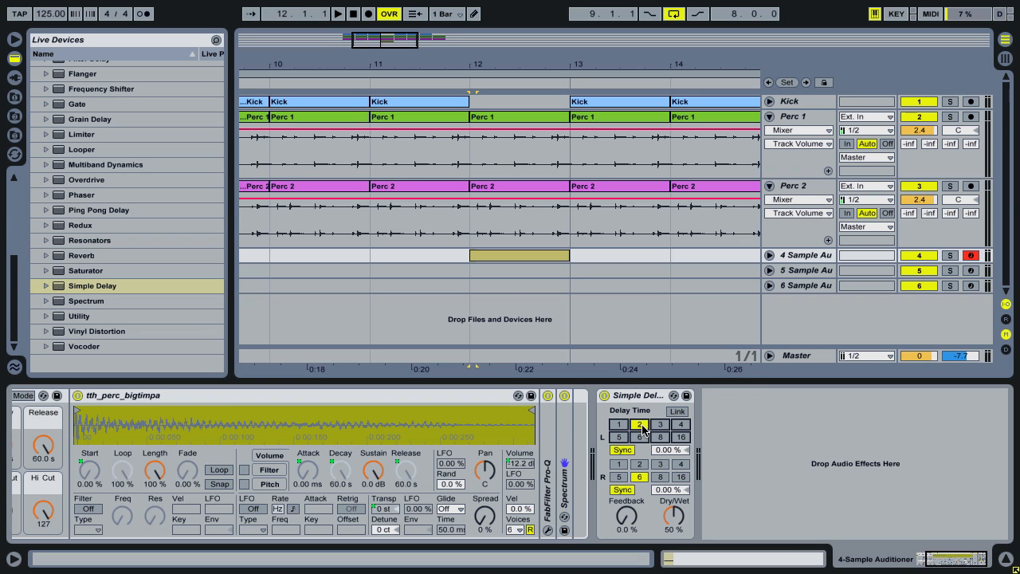
left_click(676, 412)
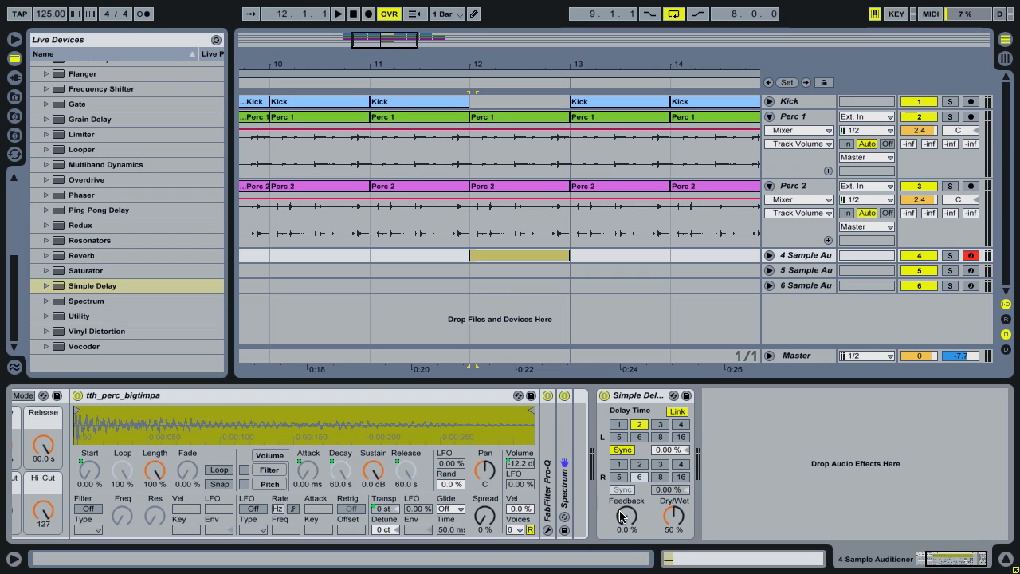
left_click_drag(627, 514, 627, 507)
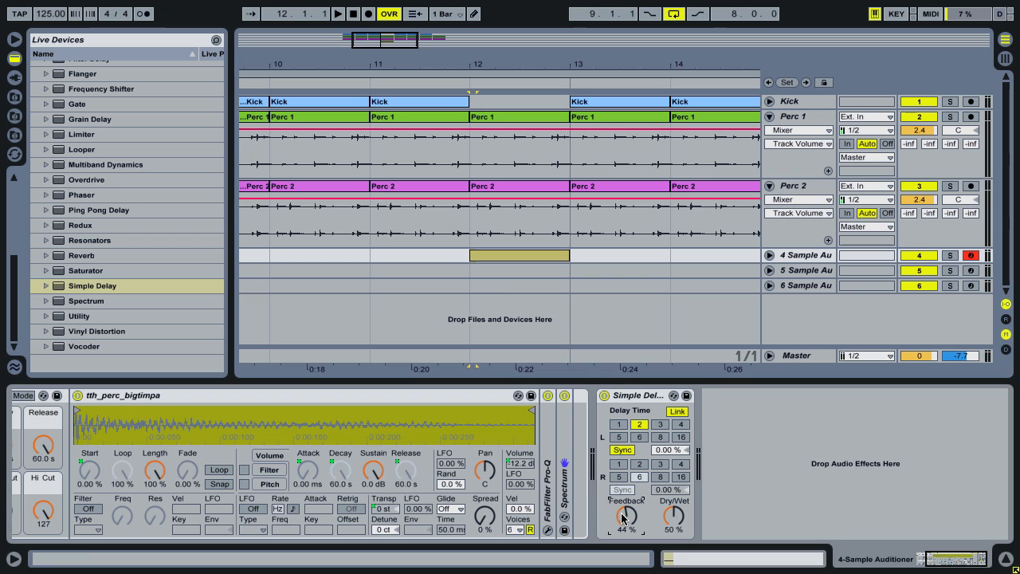
Play the new clip and set the Simple Delay's Dry/Wet to 59%
left_click(534, 261)
key("space")
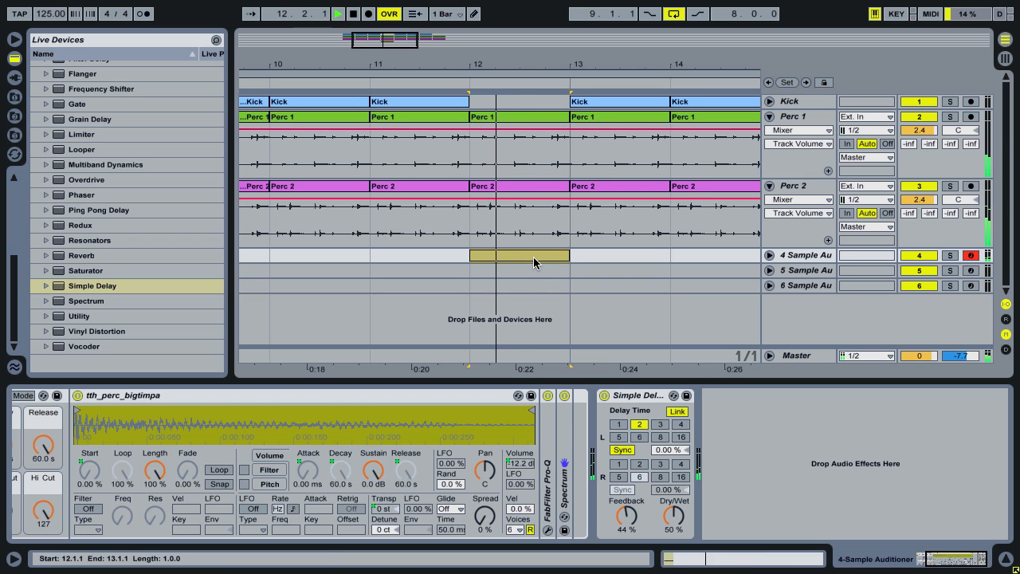
left_click(673, 515)
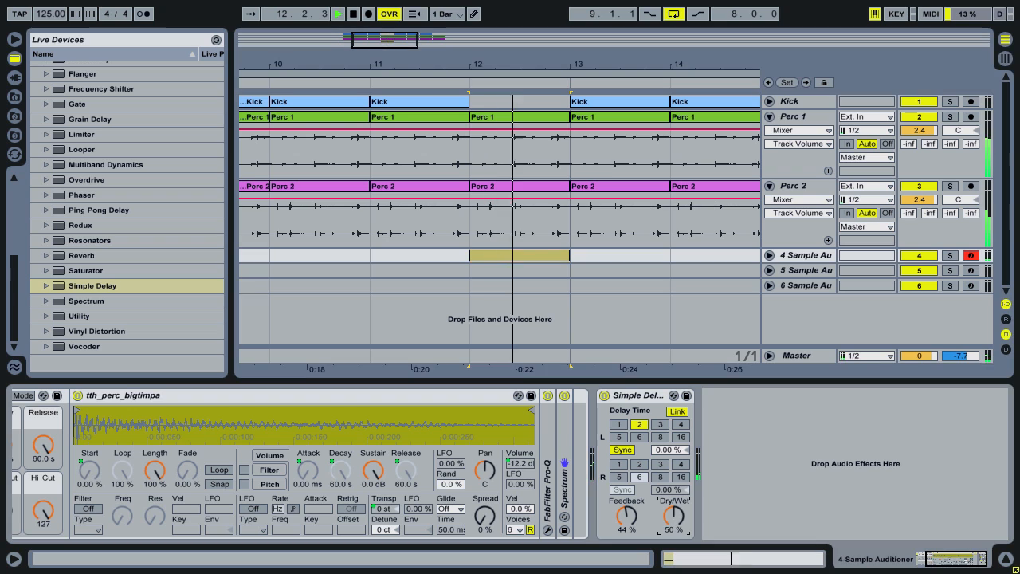
left_click_drag(673, 514, 673, 506)
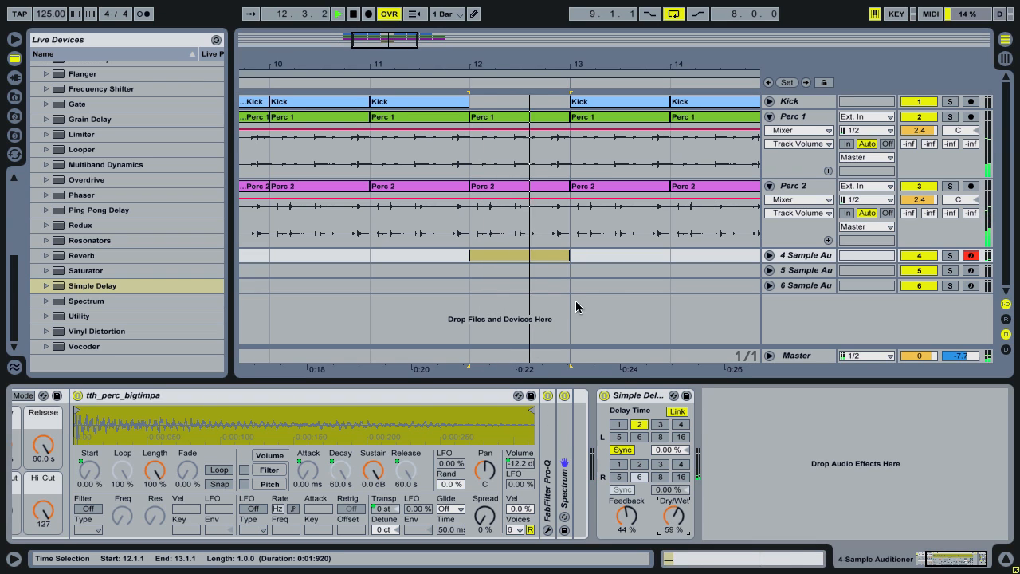
Stop playback and unfold the 4-Sample Auditioner track
left_click(787, 257)
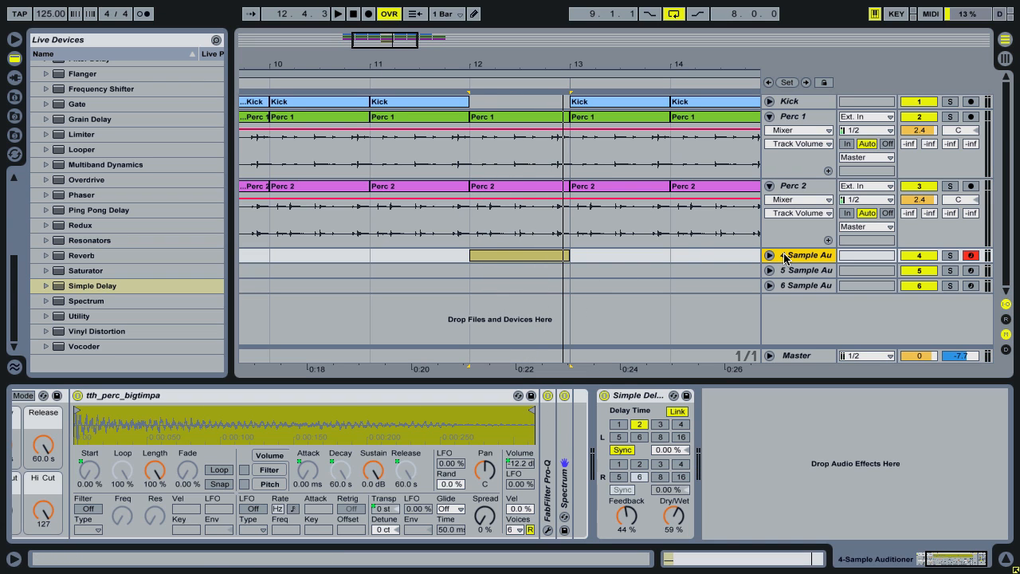
left_click(770, 256)
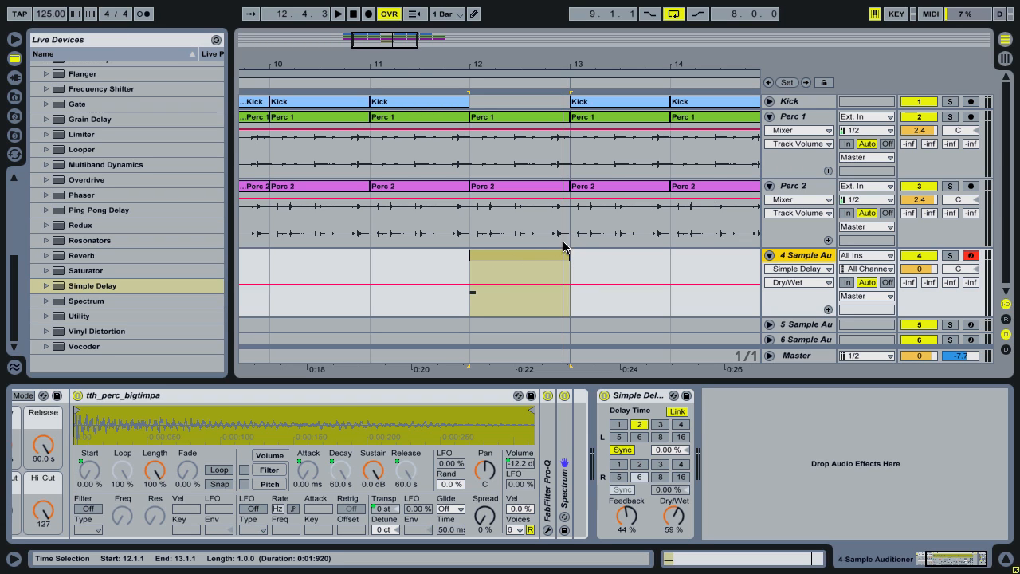
left_click(519, 259)
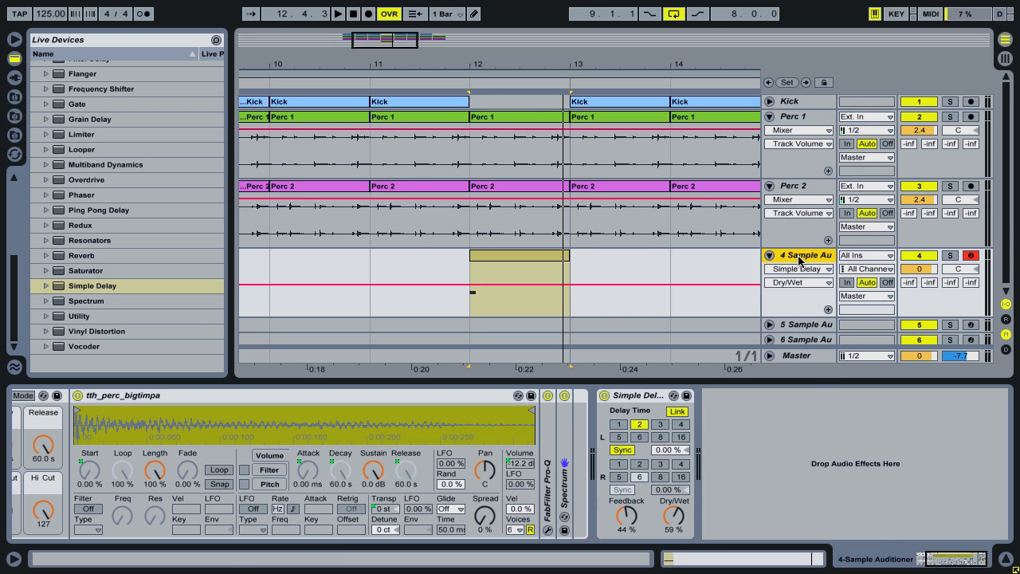
key("Down")
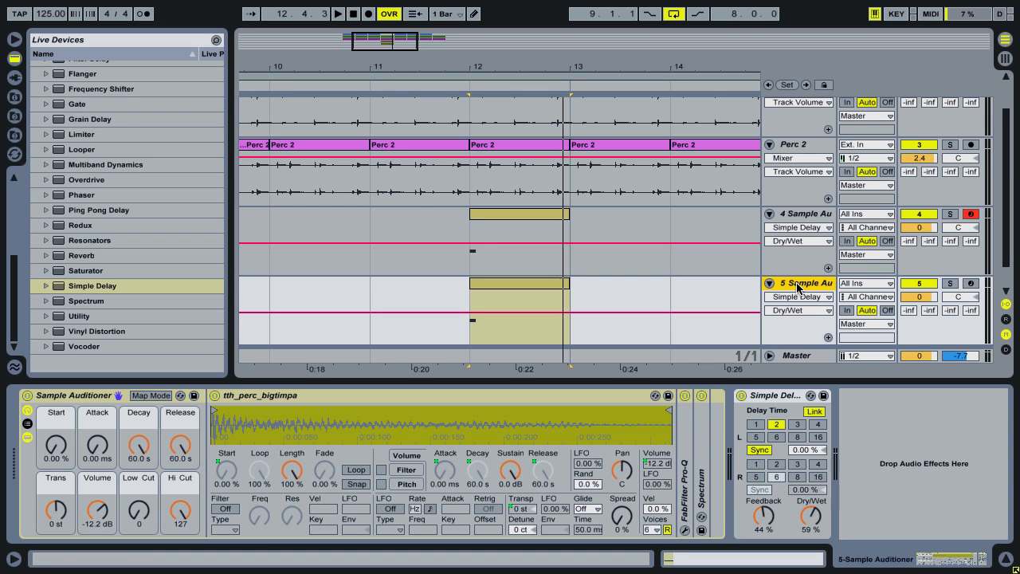
key("Delete")
Solo the 4-Sample Auditioner track, set its Release macro to 332 ms and play the clip to check the sound
left_click(794, 253)
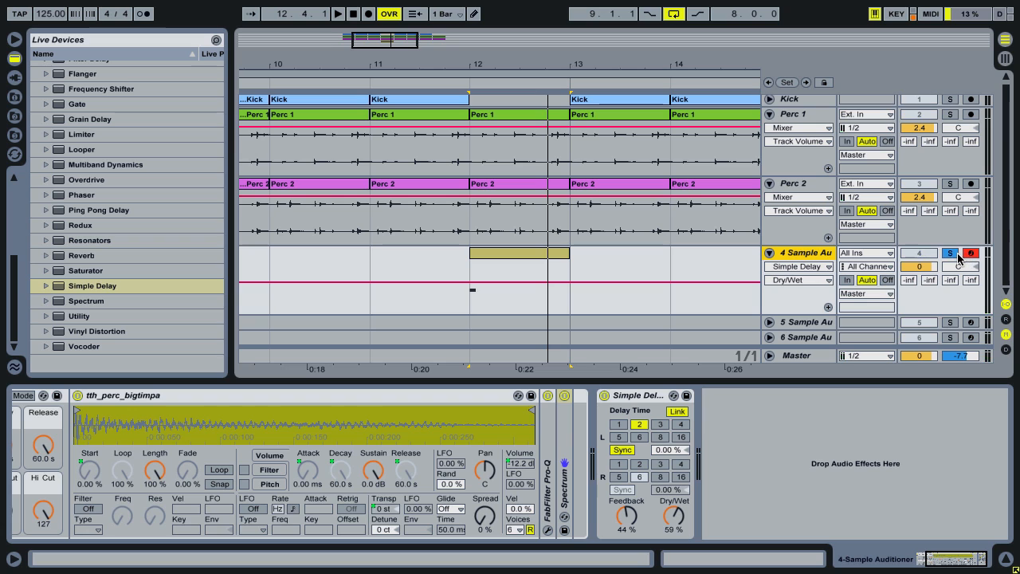
scroll(875, 417, "up", 3)
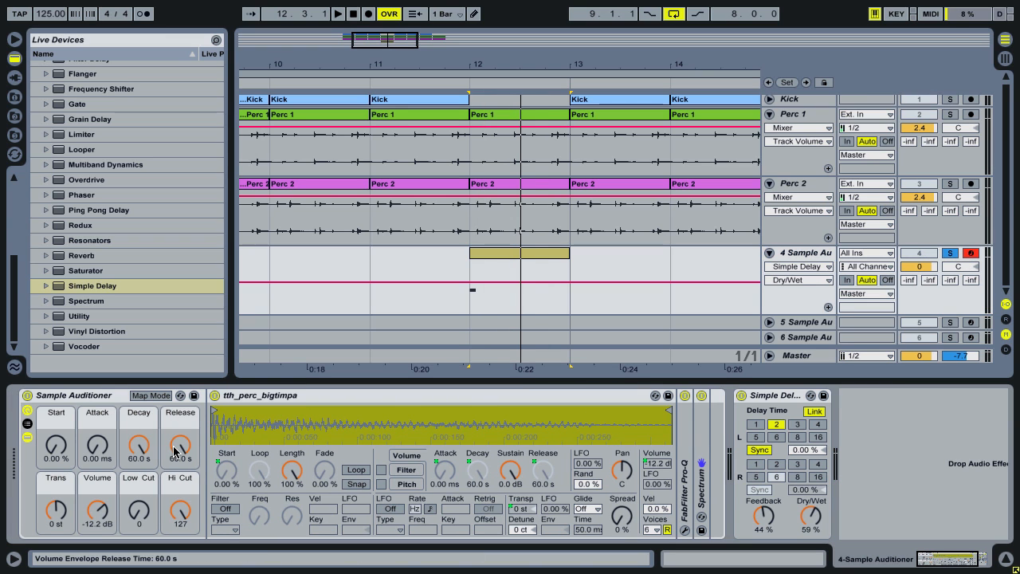
left_click_drag(180, 450, 180, 502)
key("space")
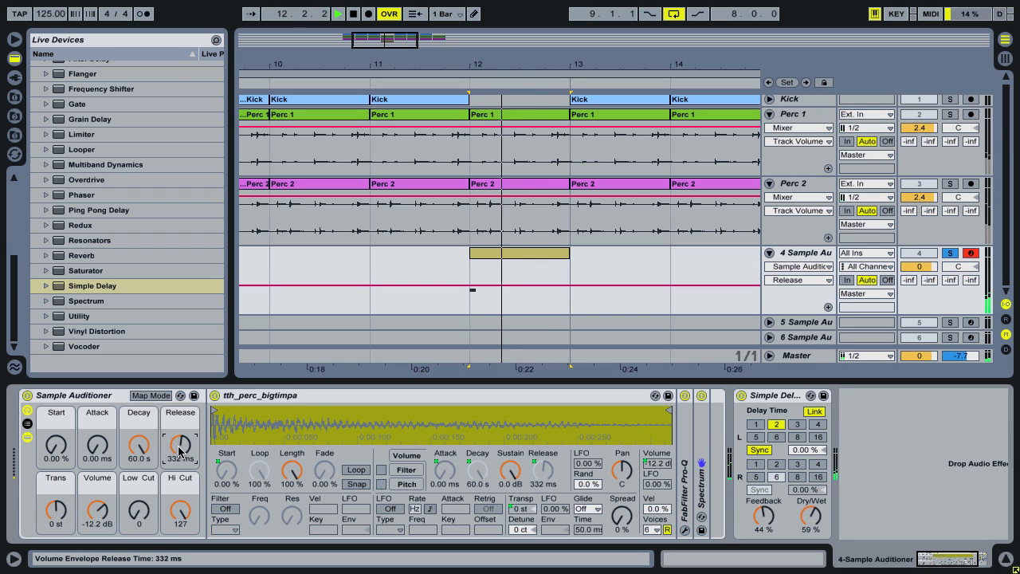
key("space")
key("space")
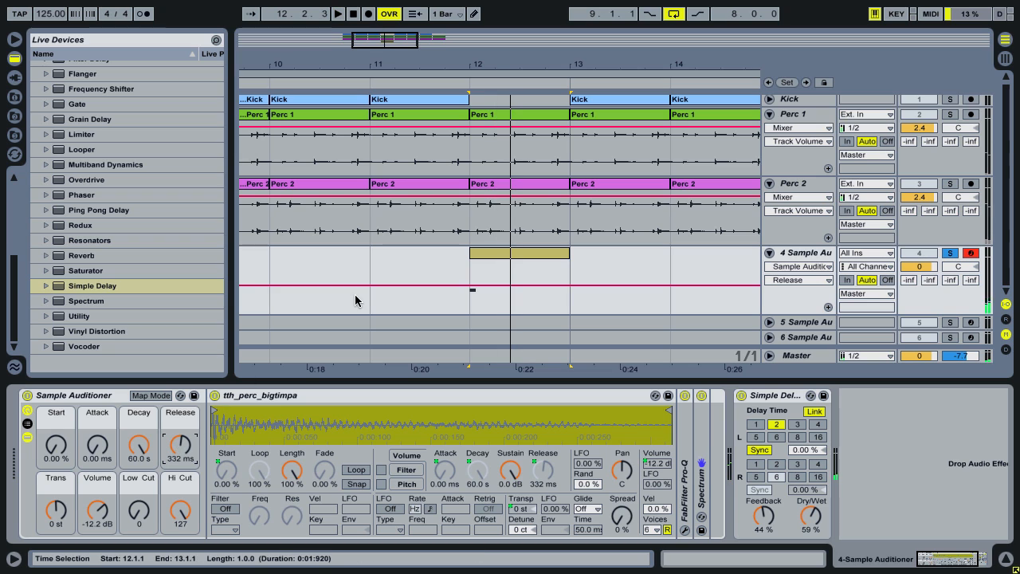
Duplicate the 4-Sample Auditioner track, then freeze and flatten the copy to audio
left_click(811, 255)
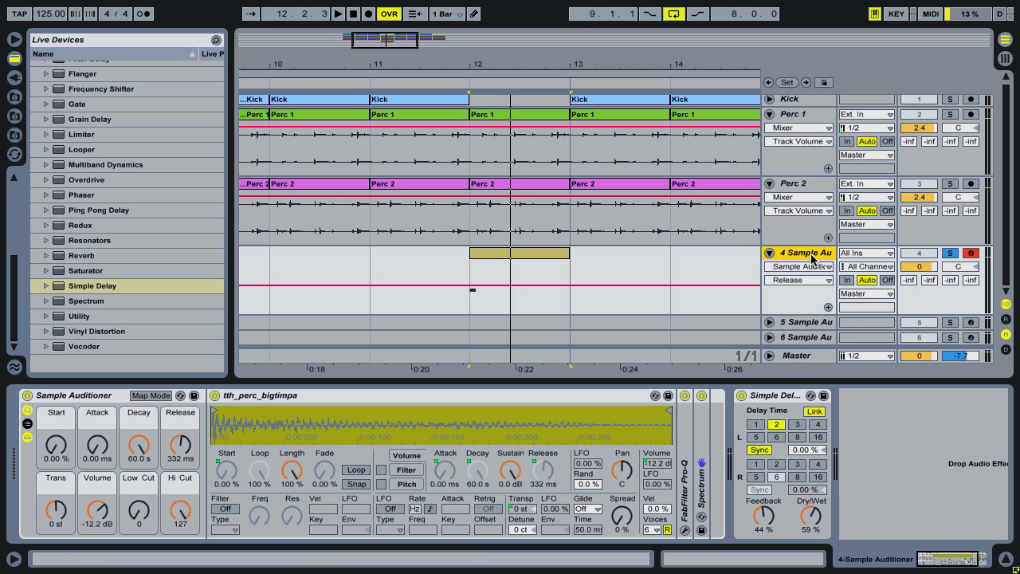
key("ctrl+d")
right_click(803, 288)
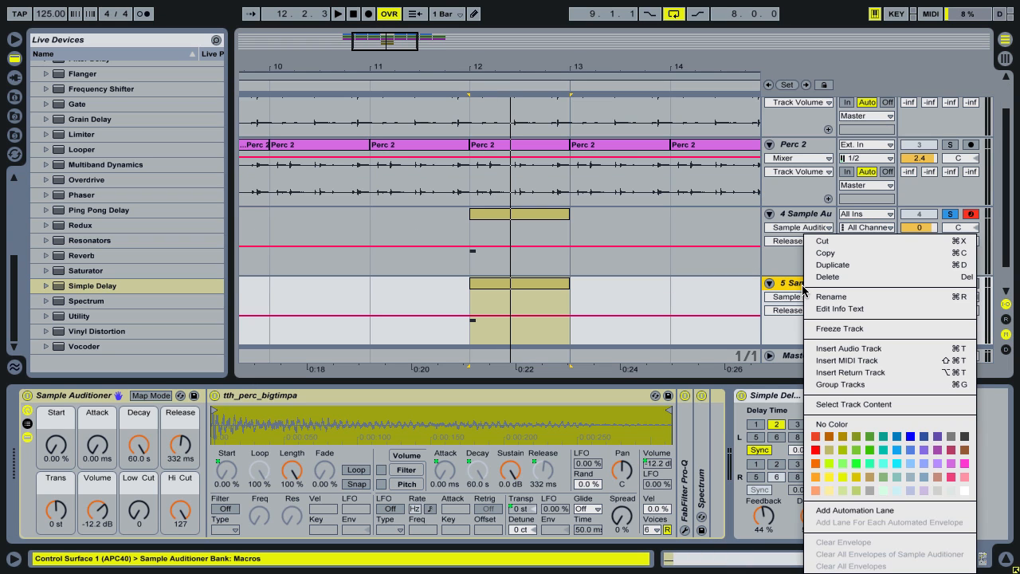
left_click(829, 329)
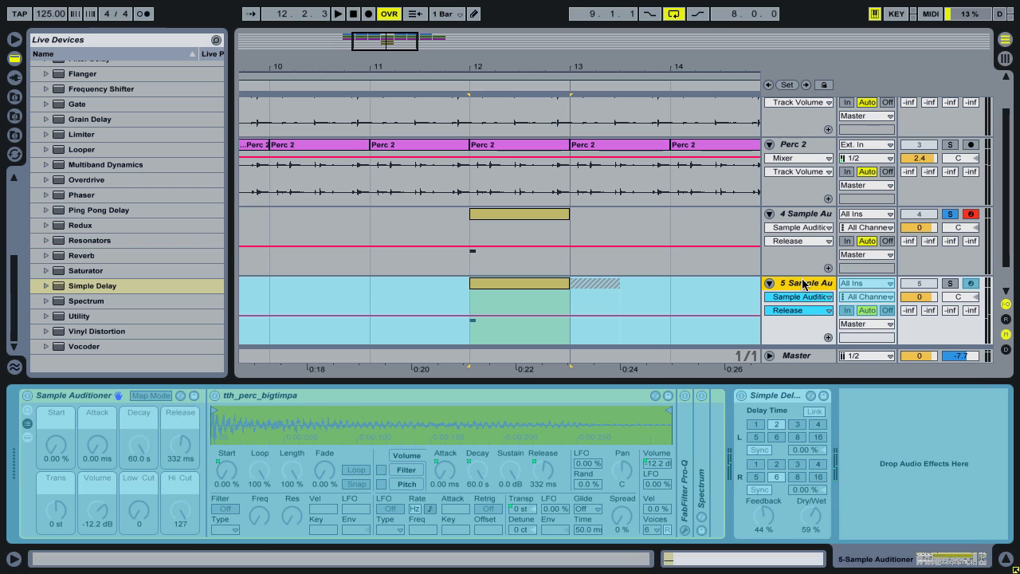
right_click(806, 296)
left_click(820, 330)
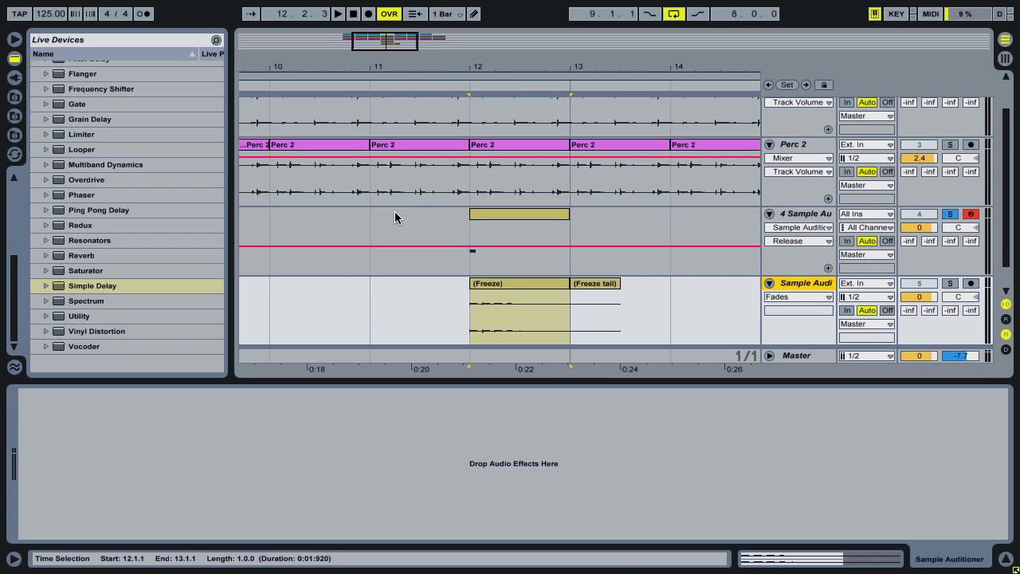
Delete the freeze tail clip on the flattened track and move the MIDI clip on 4-Sample Auditioner to bar 13
left_click(586, 284)
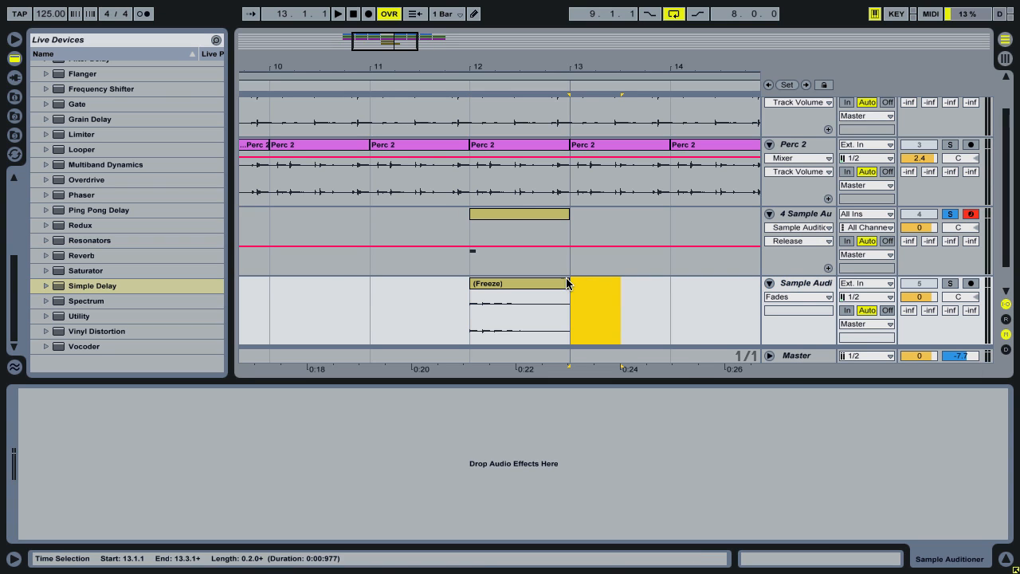
left_click_drag(586, 284, 606, 222)
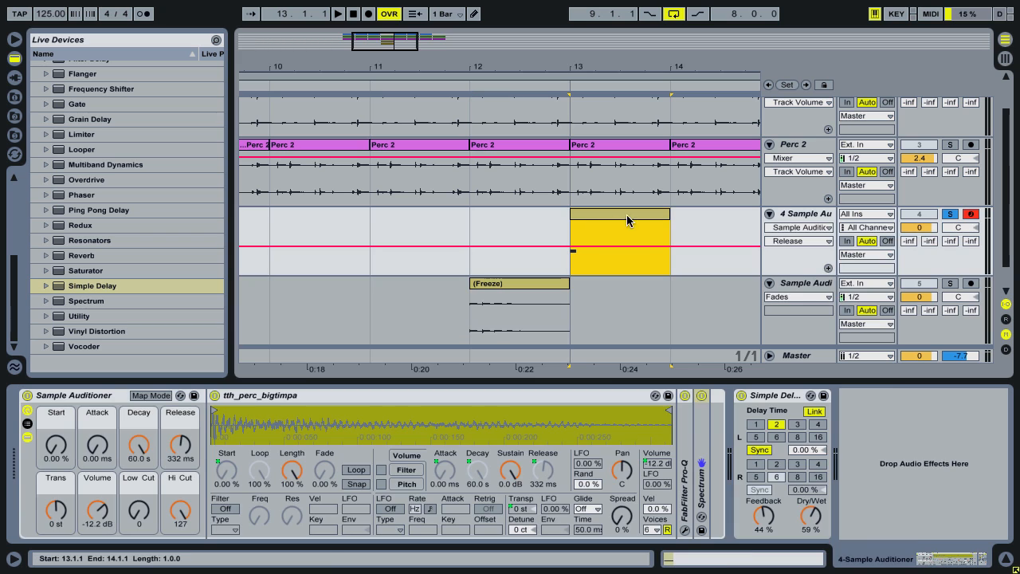
left_click(785, 215)
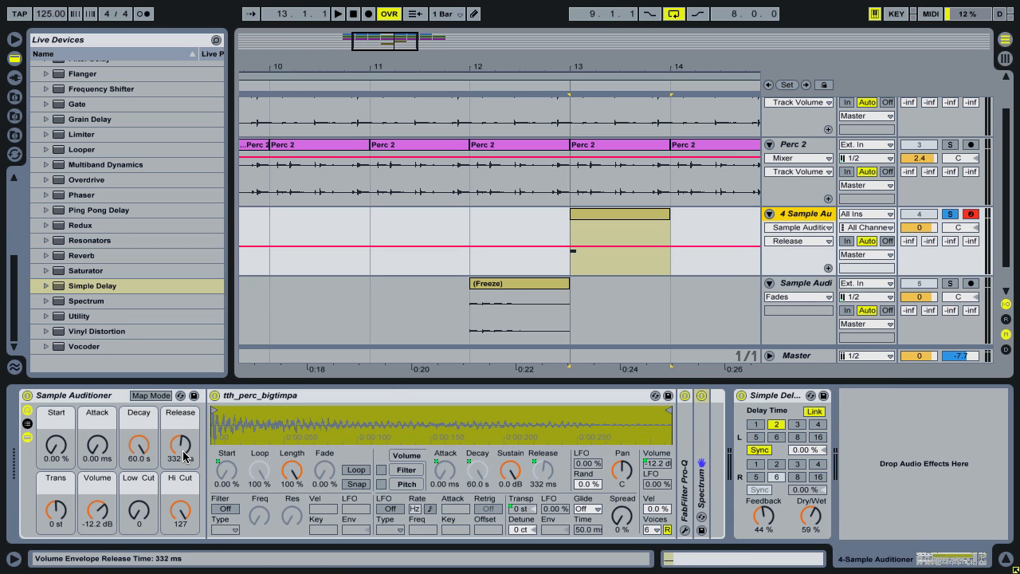
Set the Release macro on the 4-Sample Auditioner track to 60.0 s and delete its Simple Delay
left_click_drag(182, 451, 182, 390)
left_click(769, 396)
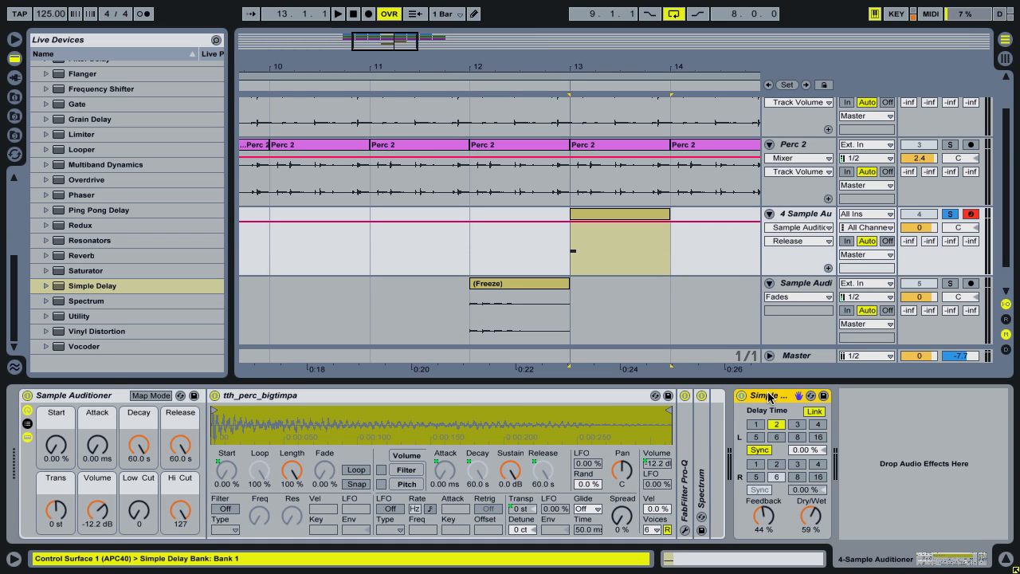
key("Delete")
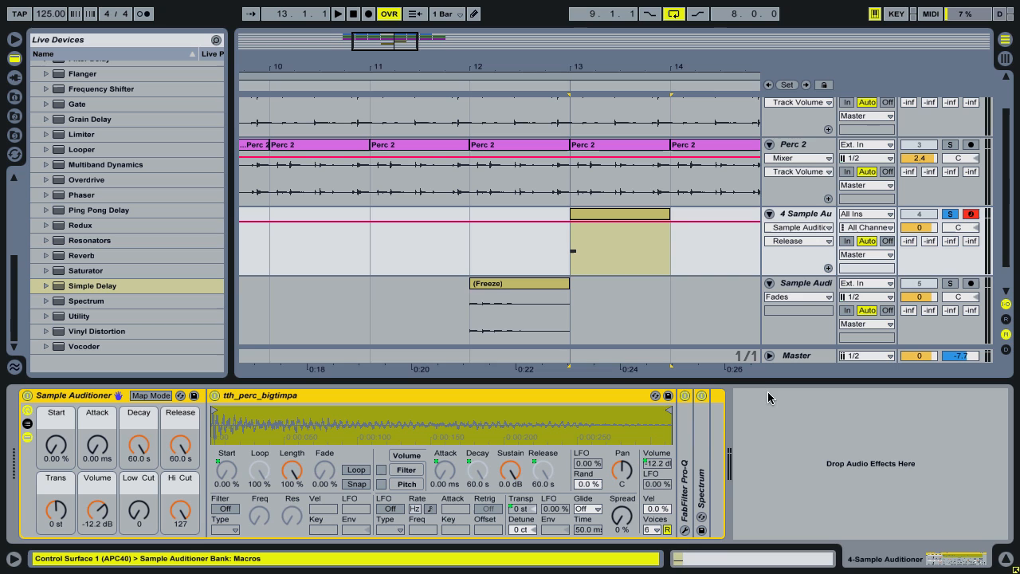
Reverse the flattened audio clip at bar 12 and play it with the 4-Sample Auditioner track unsoloed
double_click(504, 285)
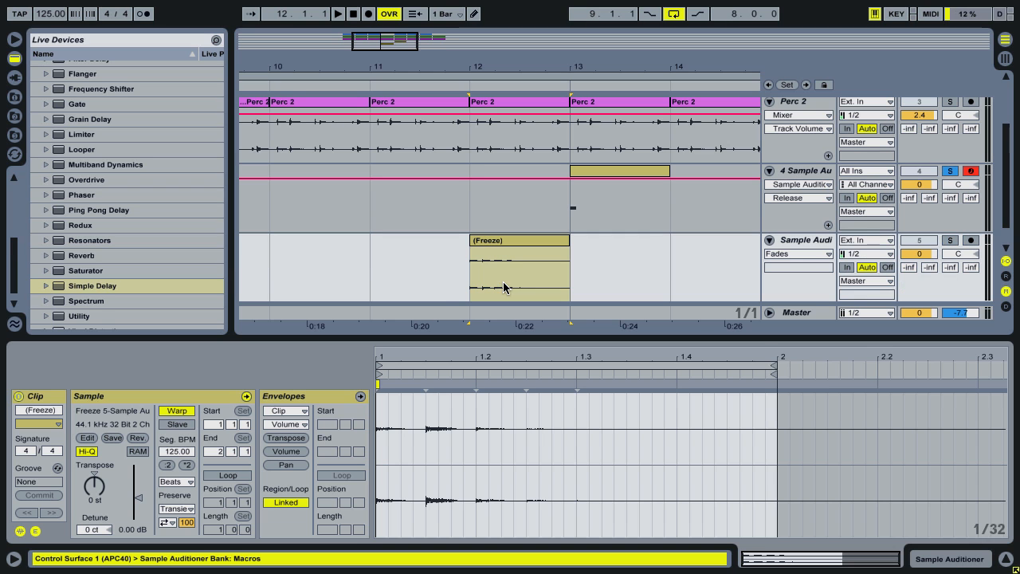
left_click(138, 441)
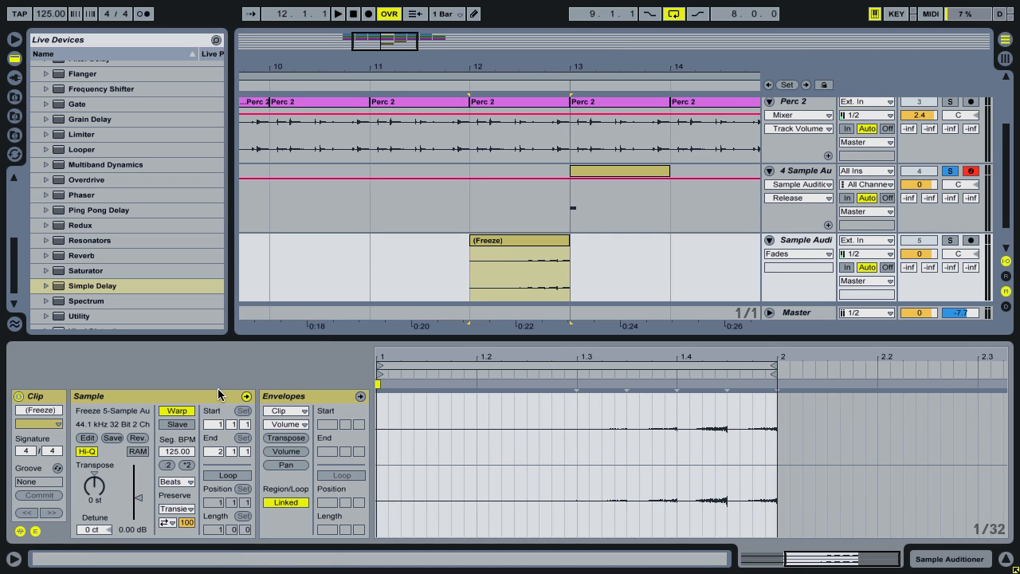
left_click(513, 84)
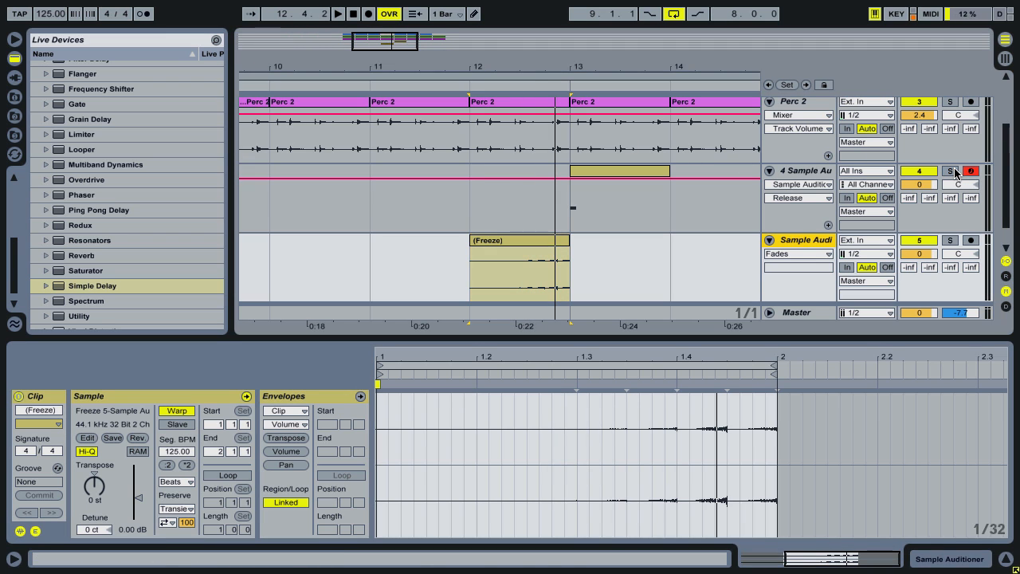
key("space")
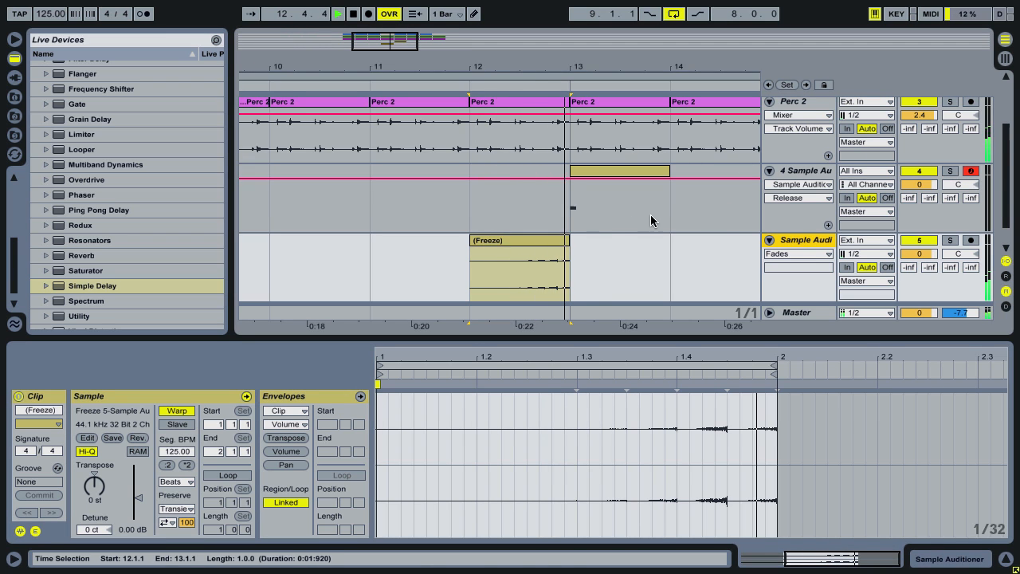
key("space")
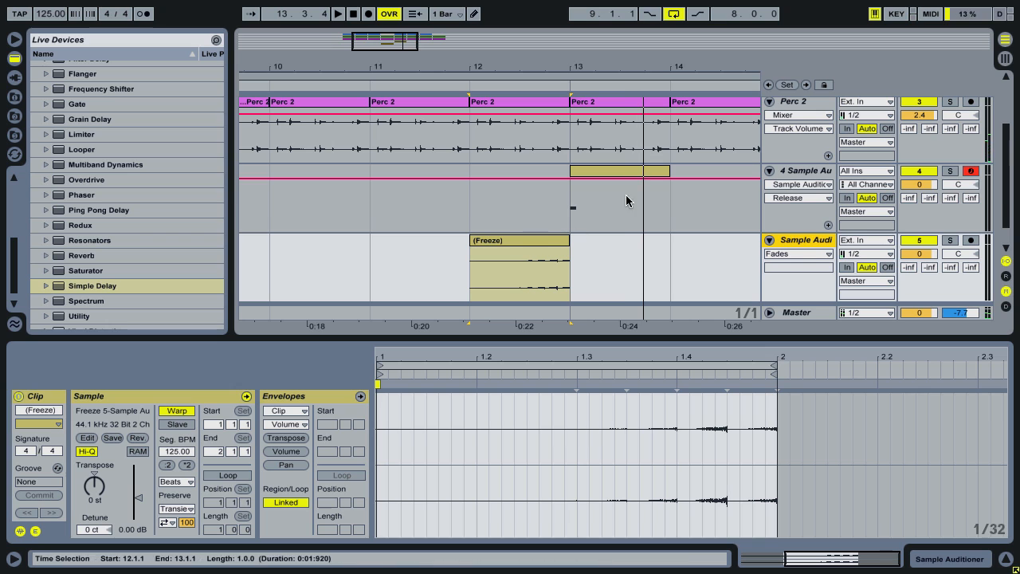
Set the arrangement's fixed grid to 1/16 and move the reversed clip one sixteenth earlier, ending at 12.4.4
left_click_drag(569, 64, 569, 101)
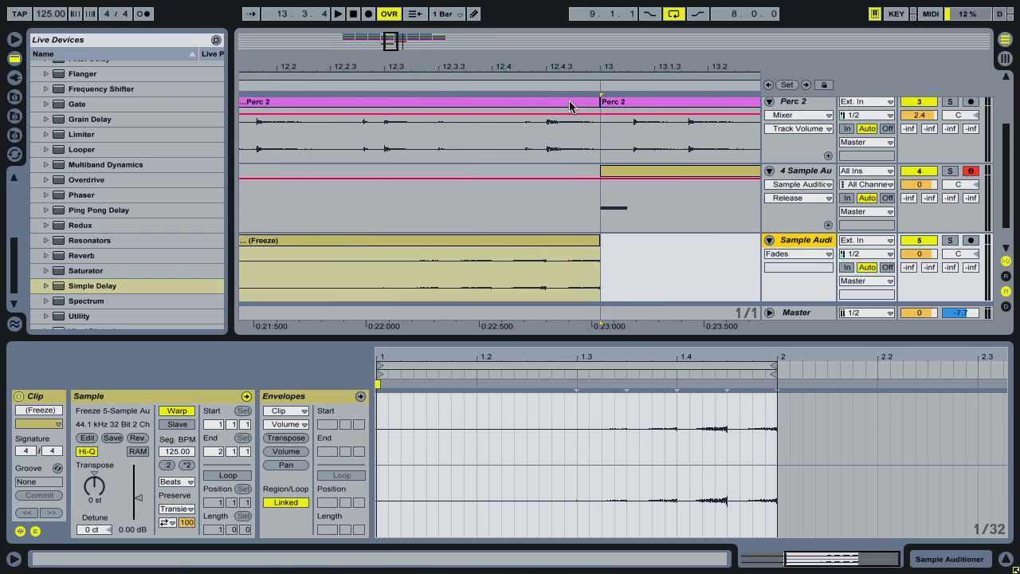
right_click(649, 283)
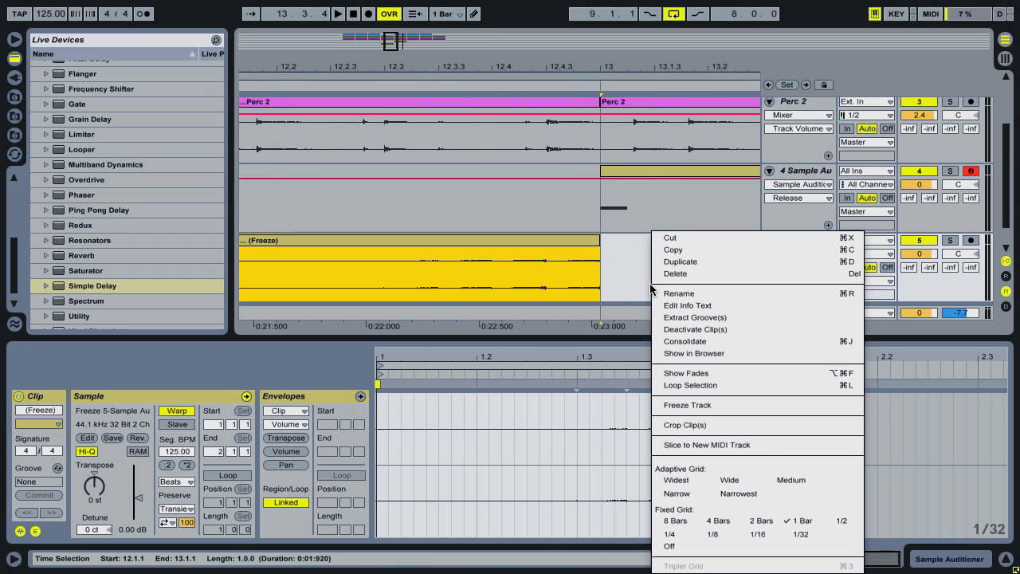
left_click(741, 534)
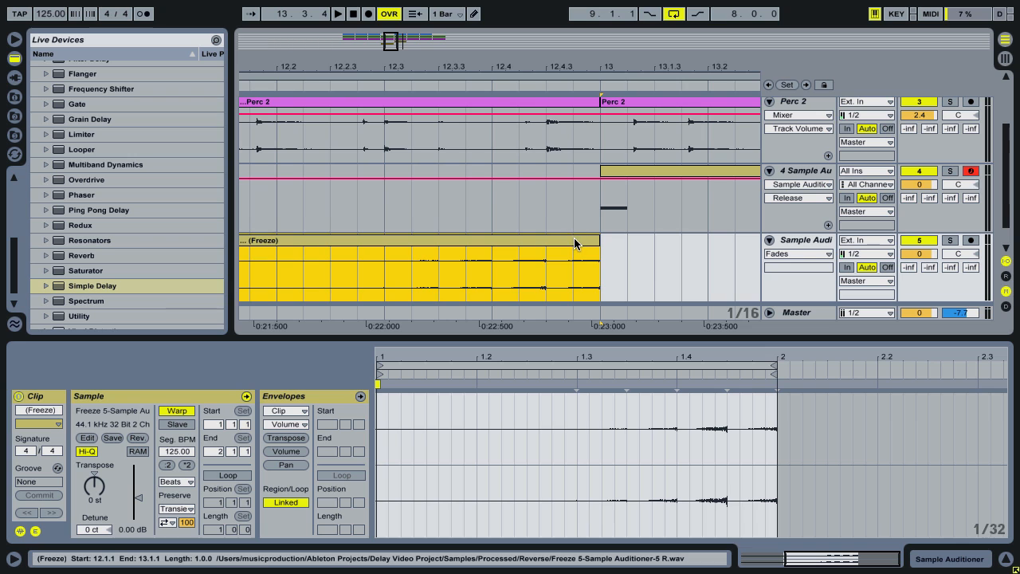
left_click_drag(572, 238, 548, 247)
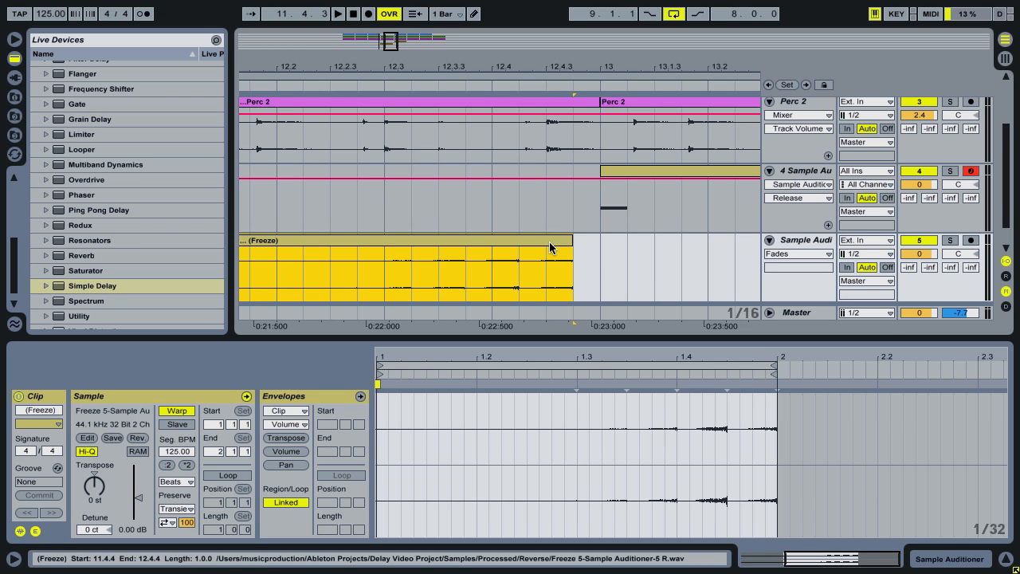
Add Reverb to the 4-Sample Auditioner track with Dry/Wet 51 % and Decay Time 6.83 s, and play its clip
left_click(636, 171)
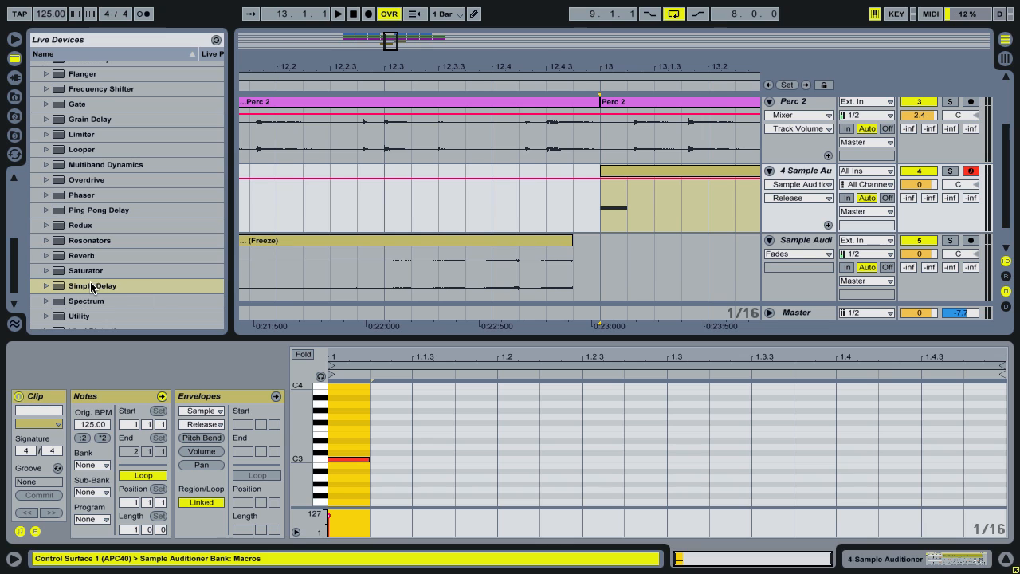
left_click(90, 256)
key("Return")
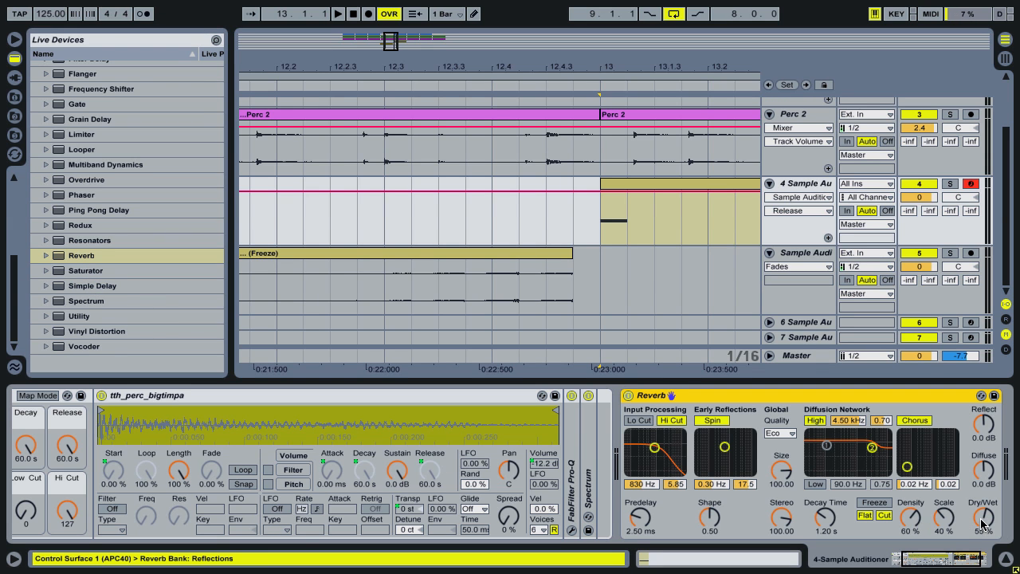
left_click_drag(983, 524, 983, 529)
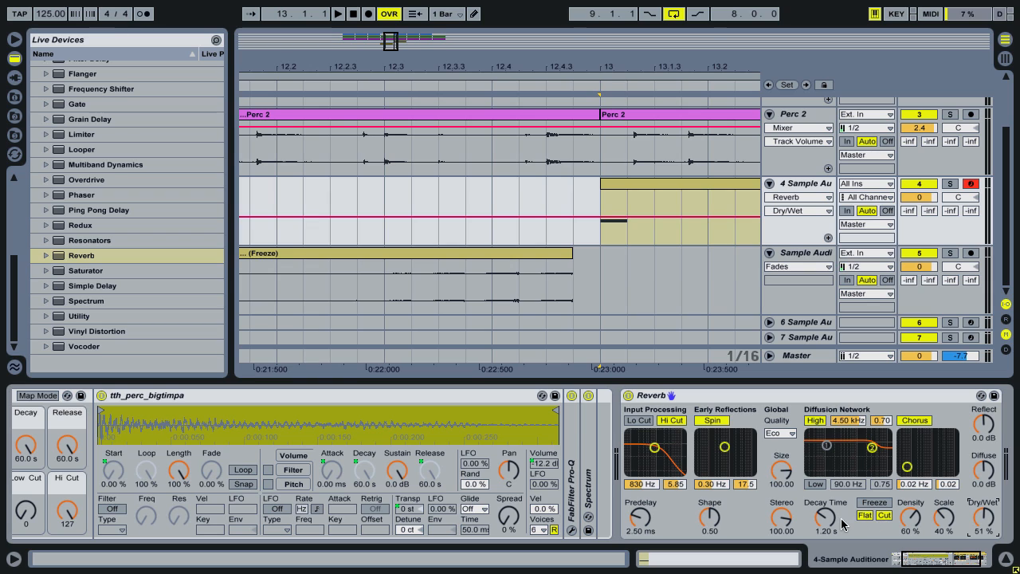
left_click_drag(843, 523, 843, 488)
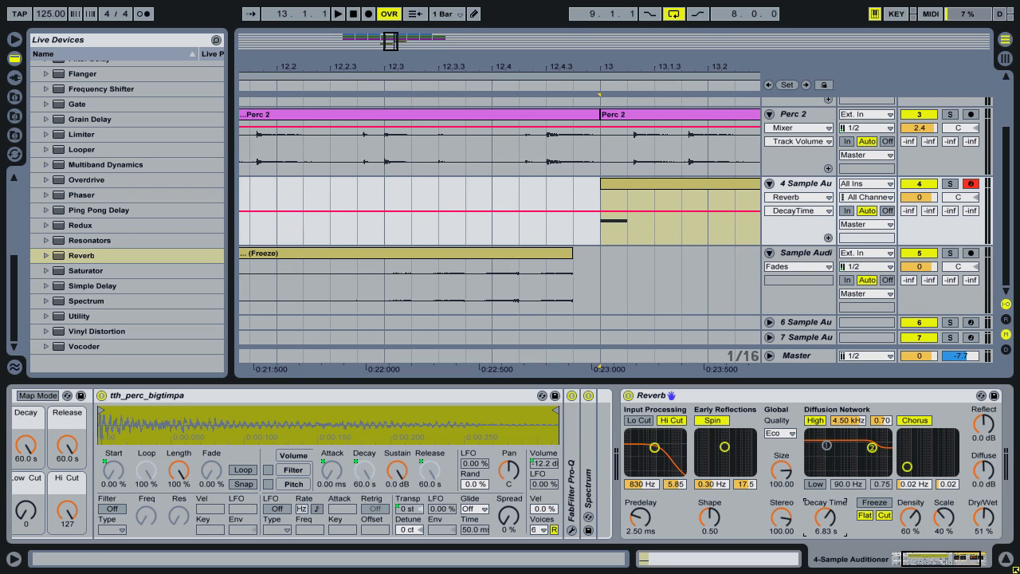
key("space")
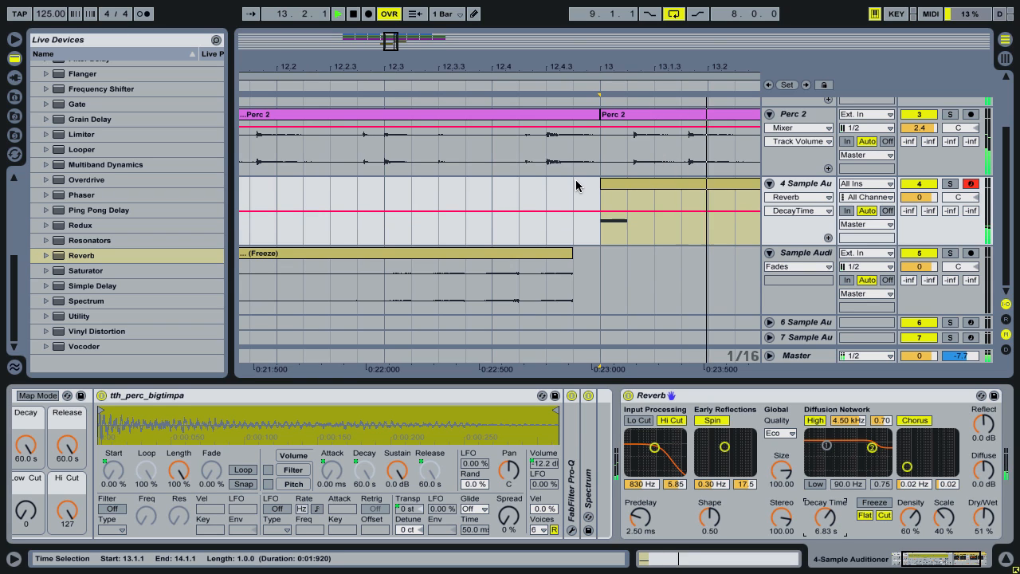
key("space")
Set the Trans macro of the Sample Auditioner to -9 st and play the bar 13 clip
scroll(532, 476, "left", 2)
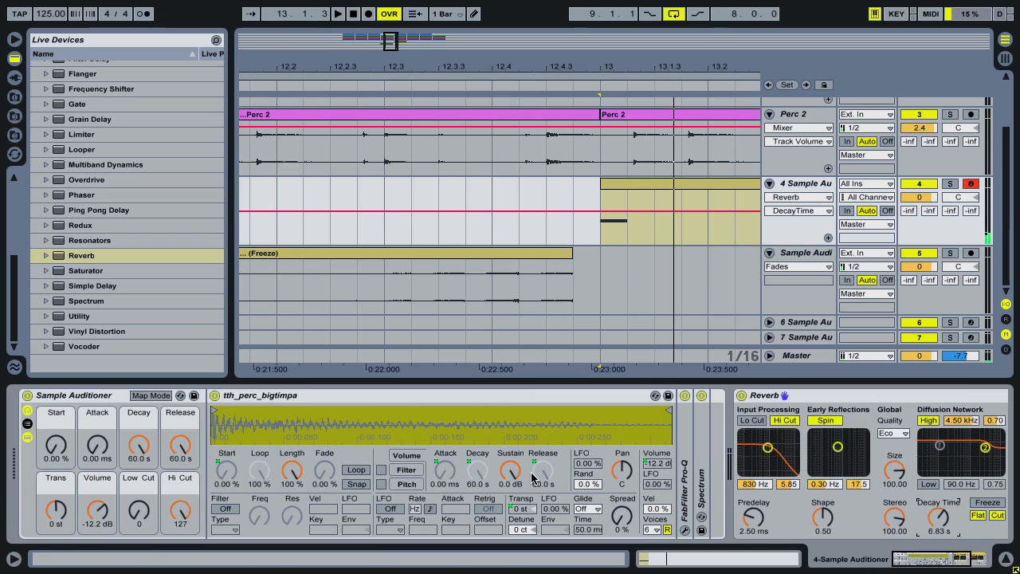
left_click_drag(45, 517, 45, 525)
key("space")
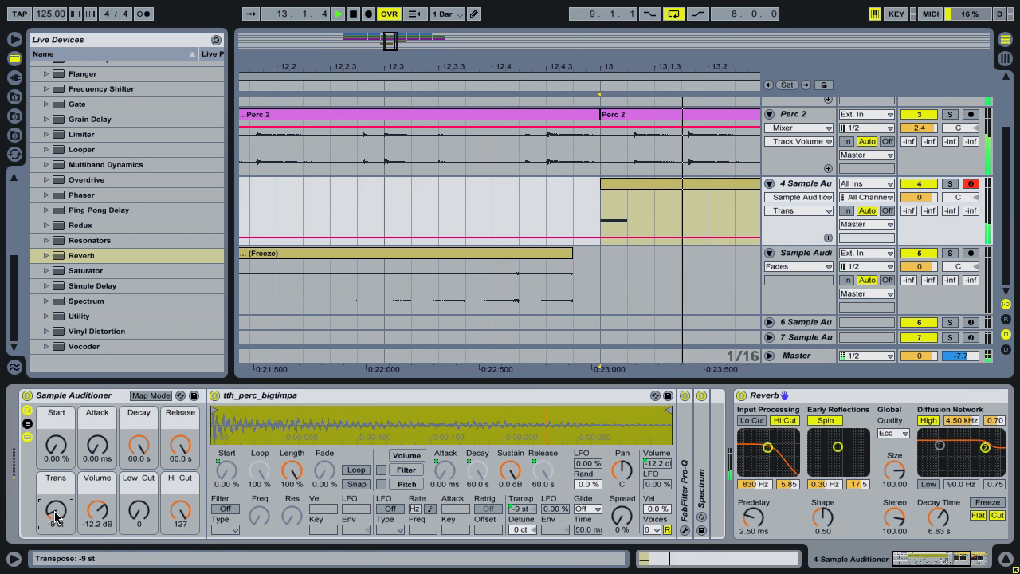
key("space")
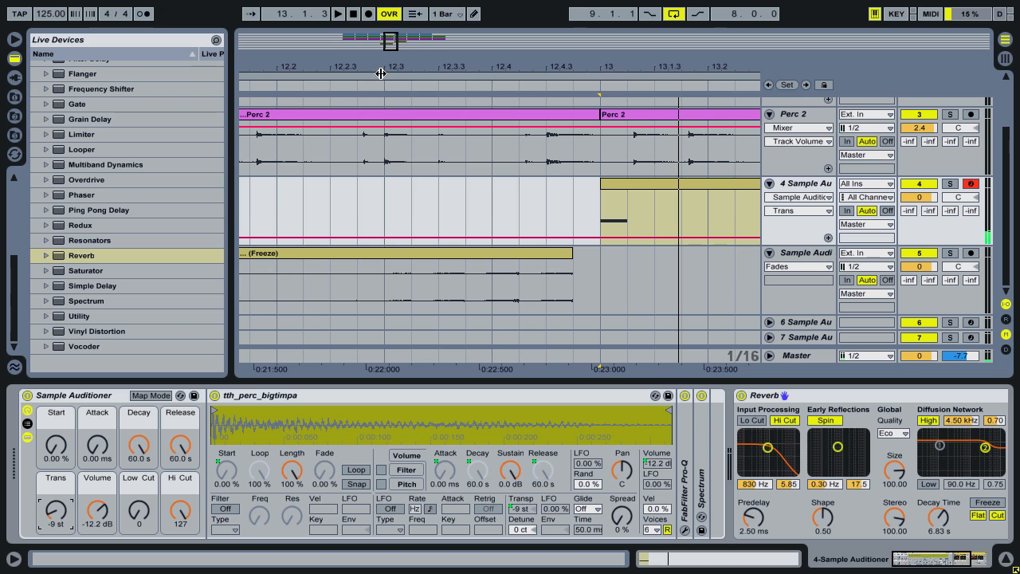
Set the flattened track's volume to 2.0 dB, playing the reversed clip into the bar 13 hit to check the balance
left_click_drag(381, 73, 442, 73)
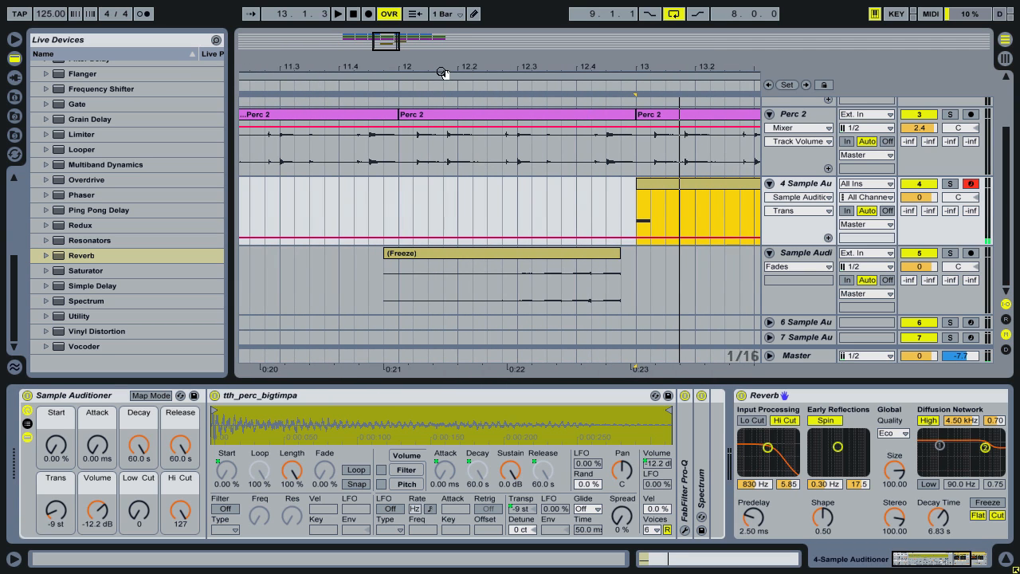
left_click(383, 88)
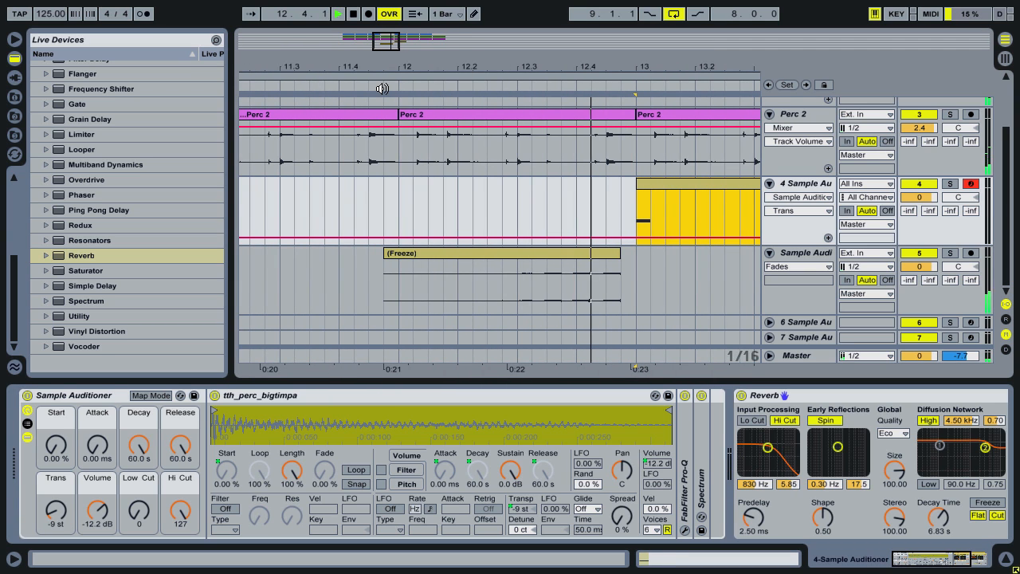
key("space")
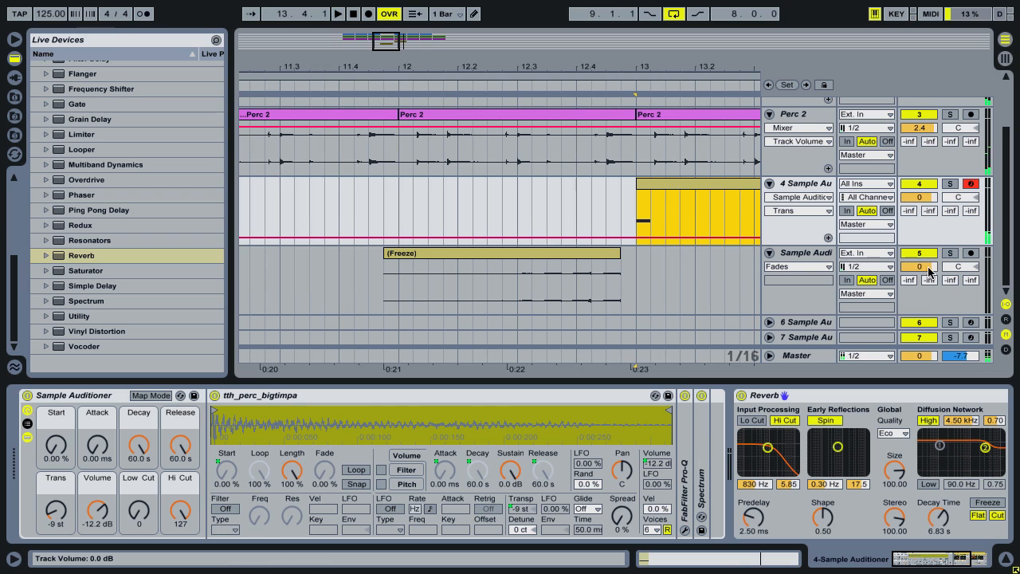
mouse_move(930, 272)
left_mouse_down()
mouse_move(919, 254)
mouse_move(919, 281)
left_mouse_up()
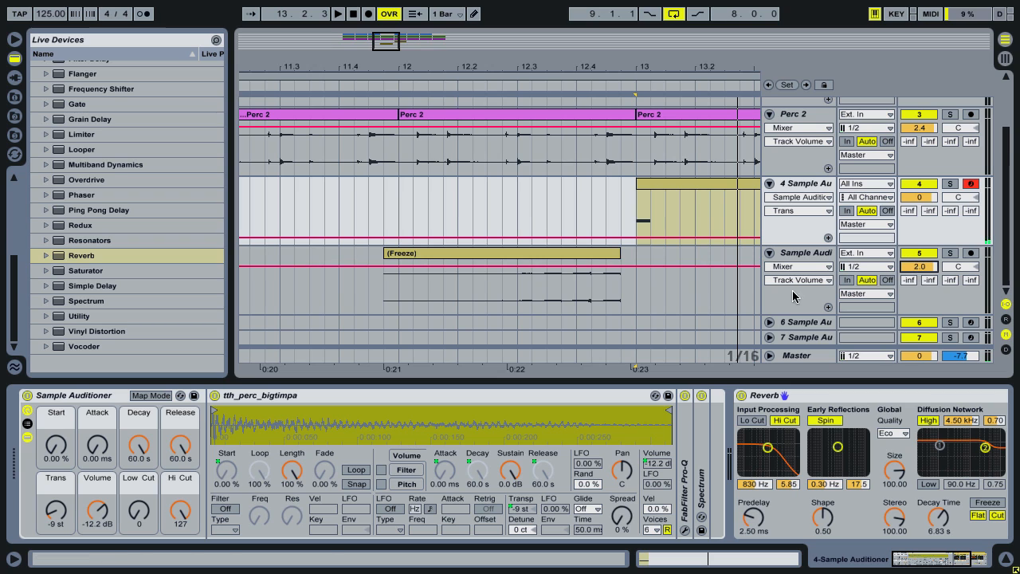
left_click(599, 253)
key("space")
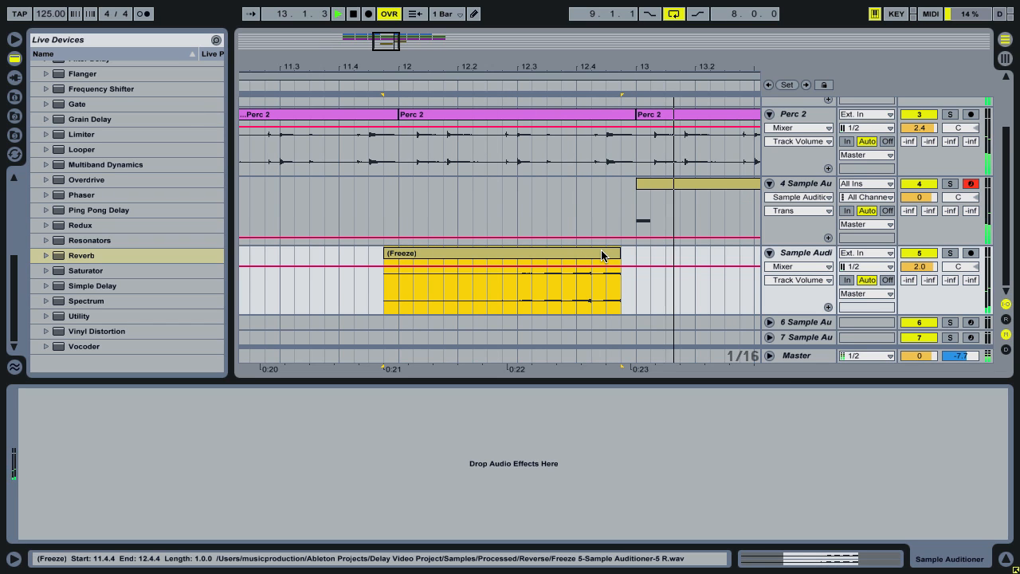
key("space")
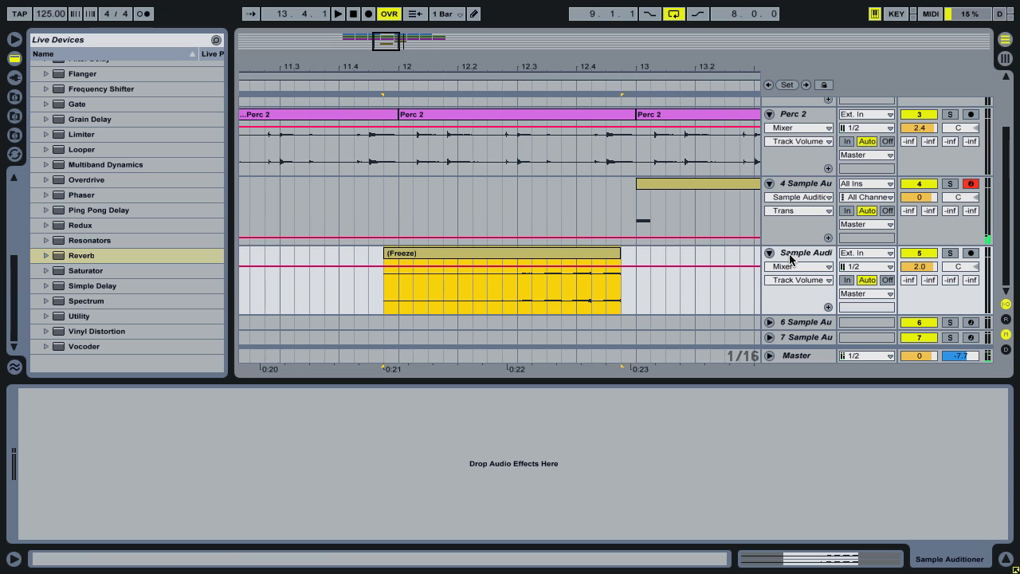
Add Reverb to the flattened track, set its Dry/Wet to 24 % and play the reversed clip in context
left_click_drag(62, 256, 450, 282)
left_click_drag(381, 517, 382, 544)
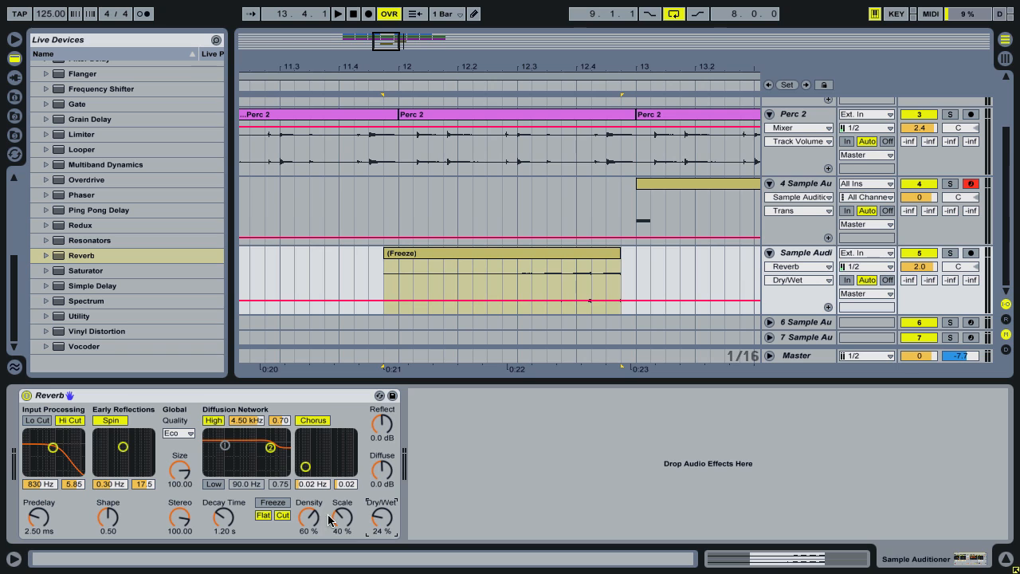
left_click(605, 253)
key("space")
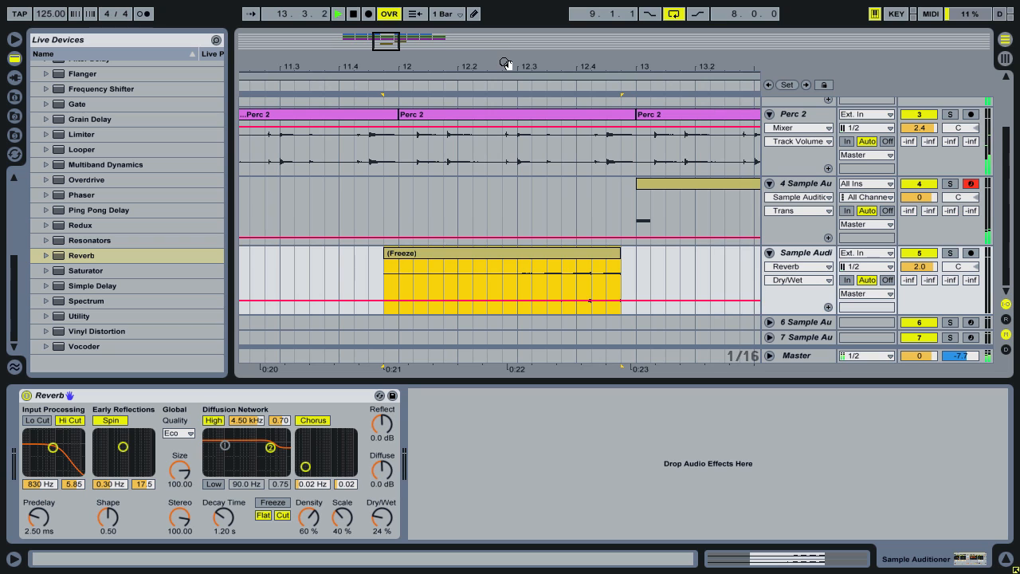
left_click_drag(506, 67, 508, 64)
key("space")
Duplicate the flattened track and delete the Reverb from the copy
left_click(792, 255)
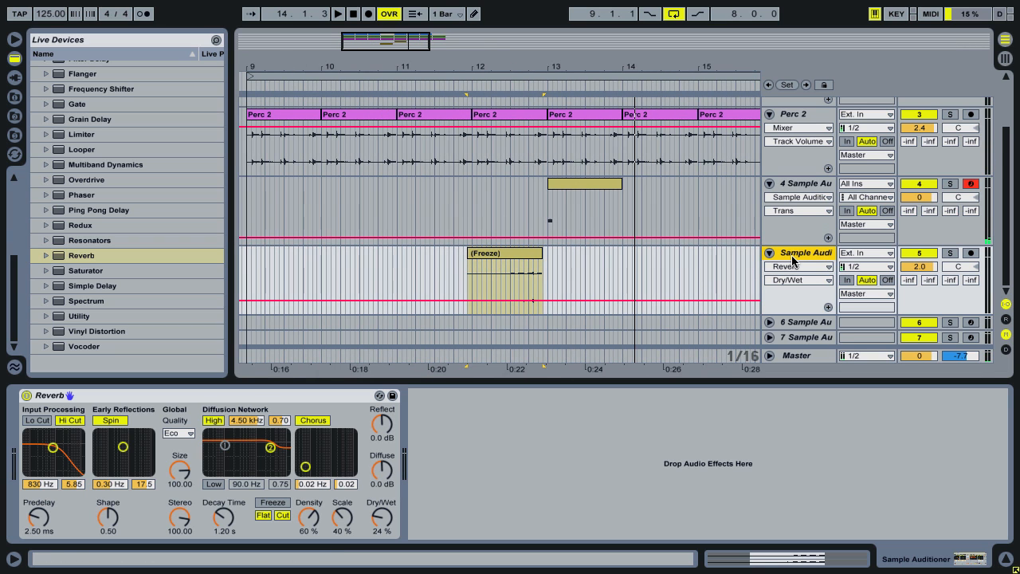
key("ctrl+d")
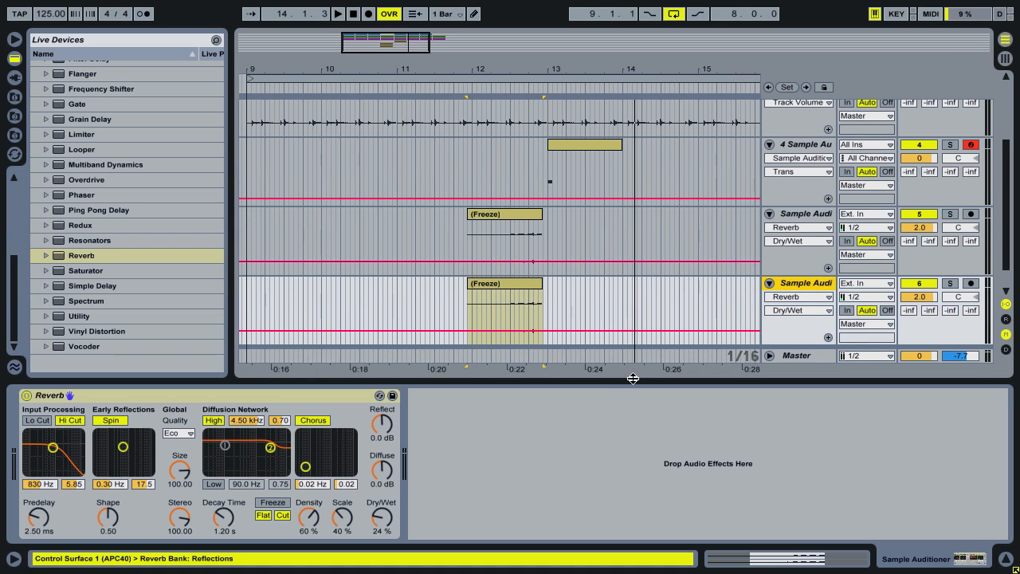
left_click(321, 405)
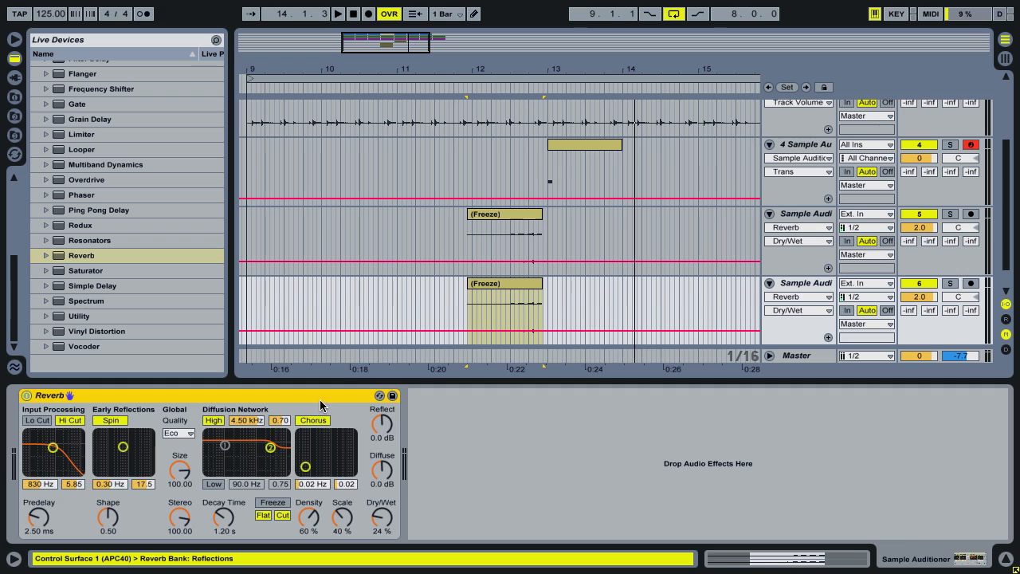
key("Delete")
Reverse the duplicated clip to play forwards and move it one sixteenth later to start at bar 12
double_click(510, 281)
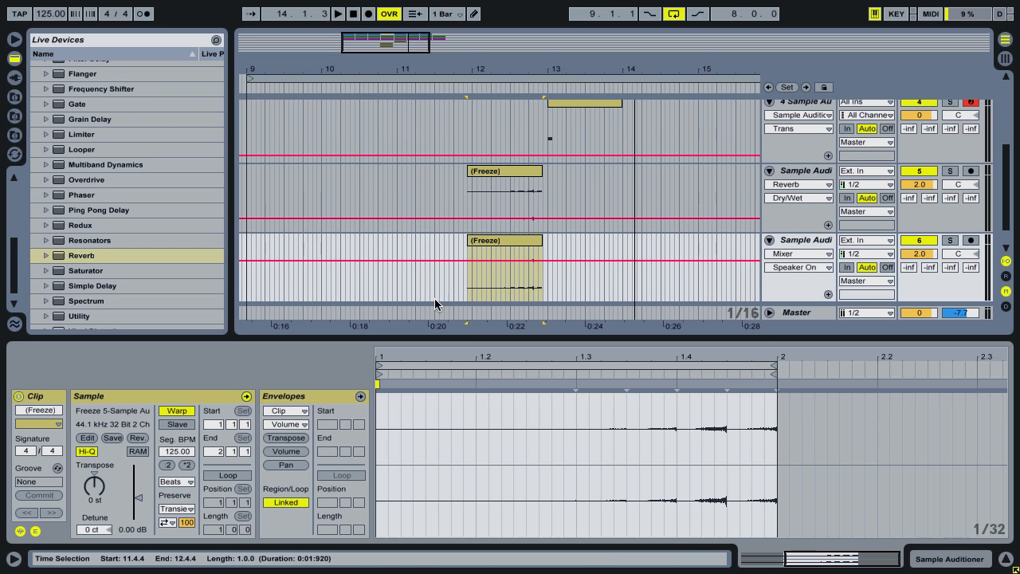
left_click(136, 439)
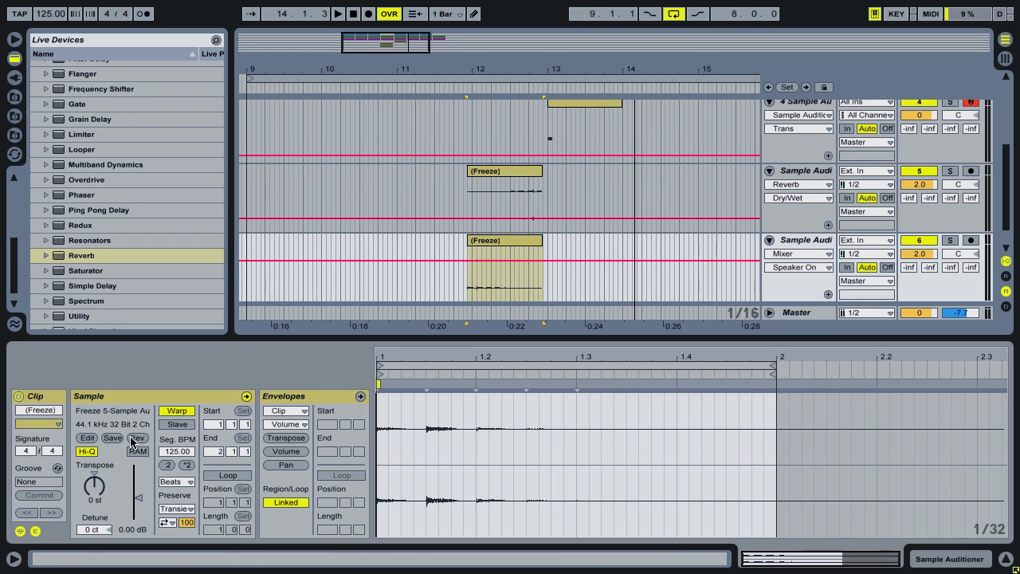
left_click_drag(490, 72, 499, 118)
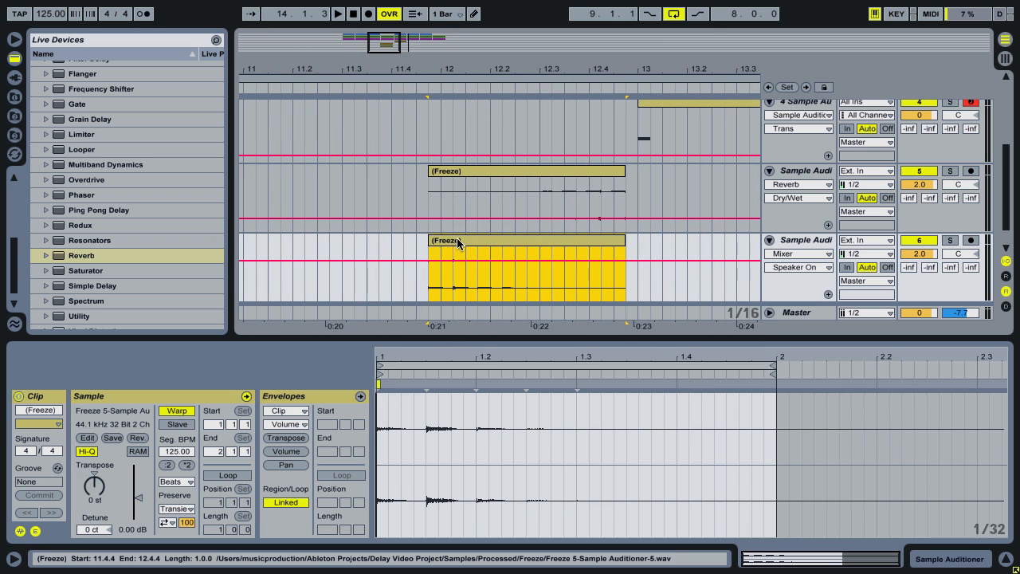
left_click_drag(458, 243, 469, 244)
Play the arrangement from 11.4.3 to hear the reversed and forward clips together
left_click(415, 250)
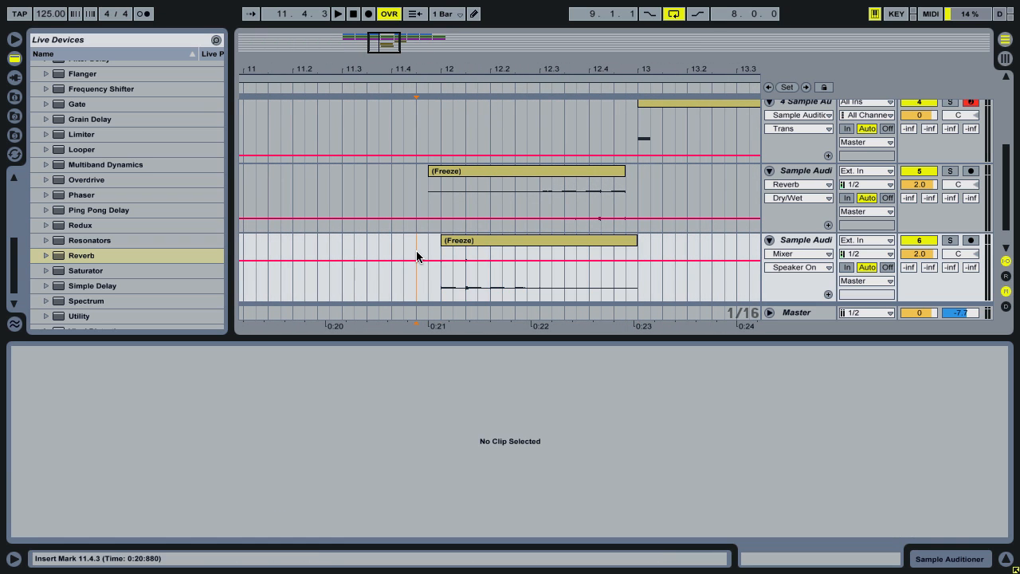
key("space")
key("space")
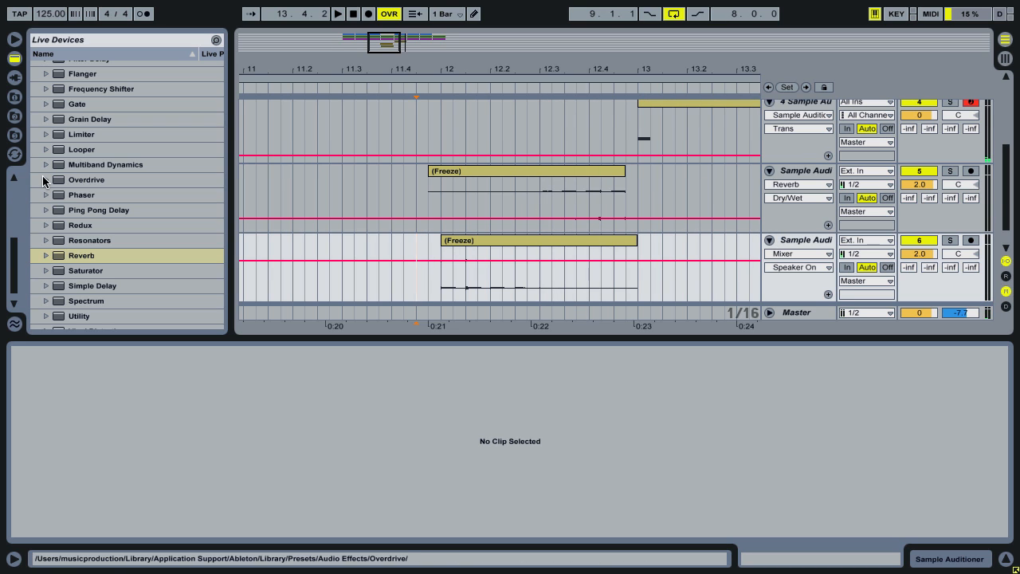
Add a Frequency Shifter to the forward clip's track and automate Fine from 0 Hz down to -245 Hz between 12.1.3 and 12.4.1
left_click_drag(70, 87, 348, 188)
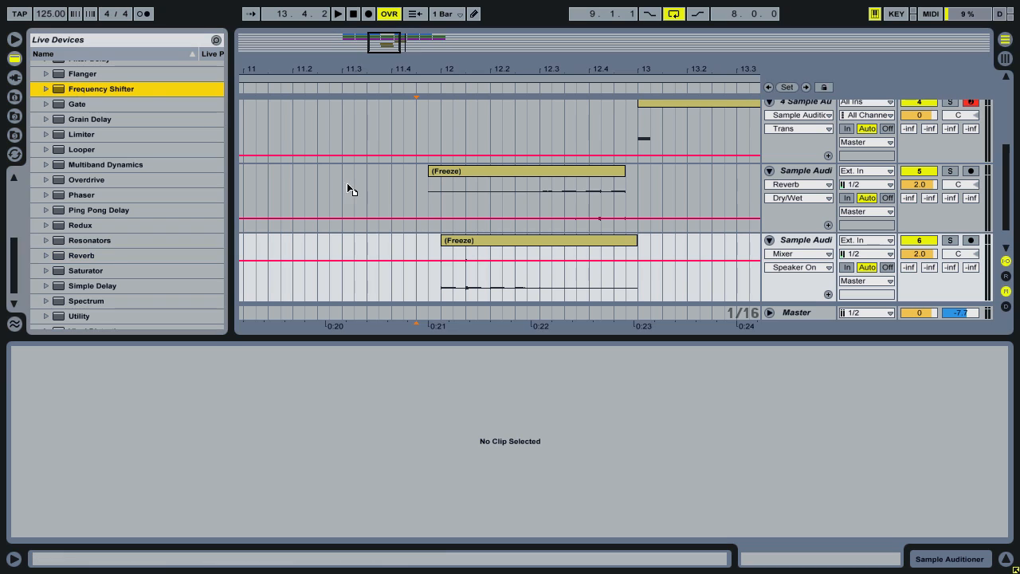
left_click_drag(470, 250, 471, 249)
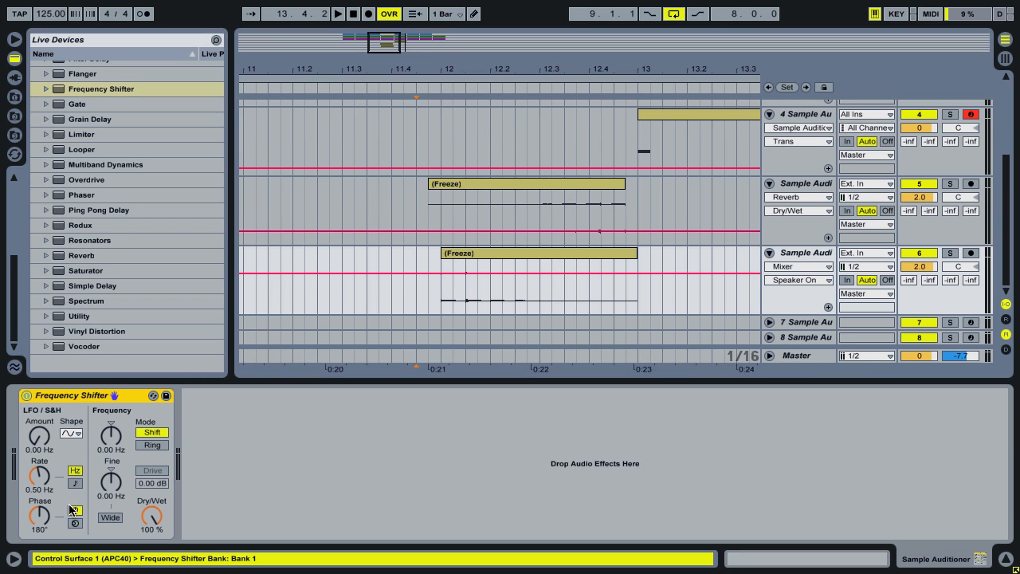
left_click(107, 492)
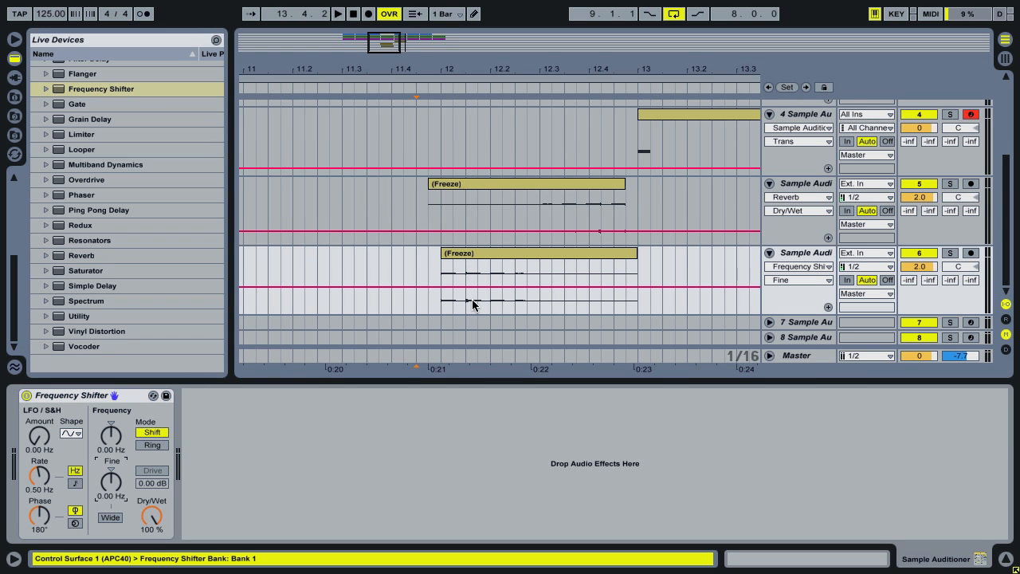
left_click_drag(466, 302, 596, 314)
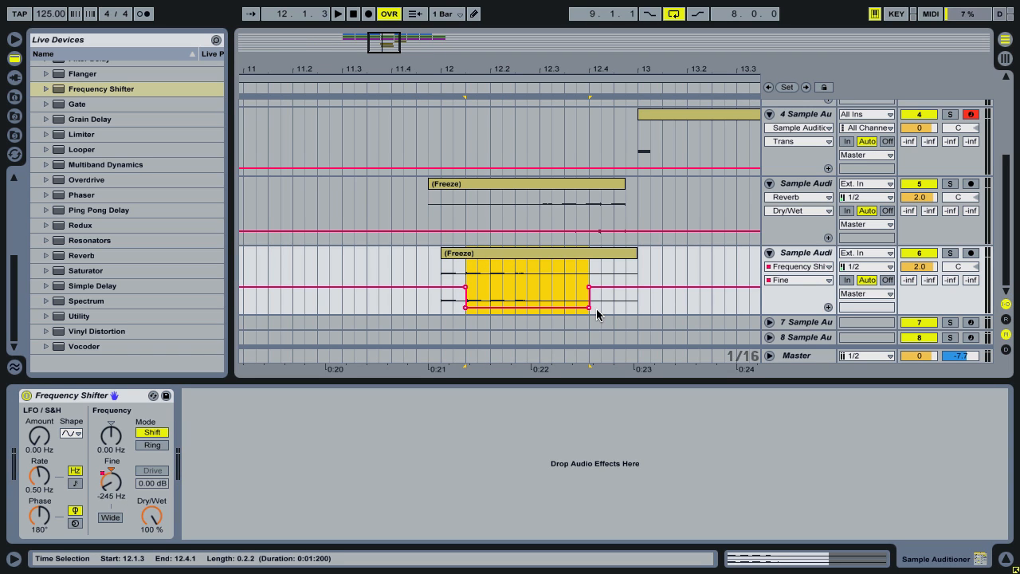
left_click(466, 306)
Move the Frequency Shifter to the reversed clip's track and display its Fine automation
left_click(66, 396)
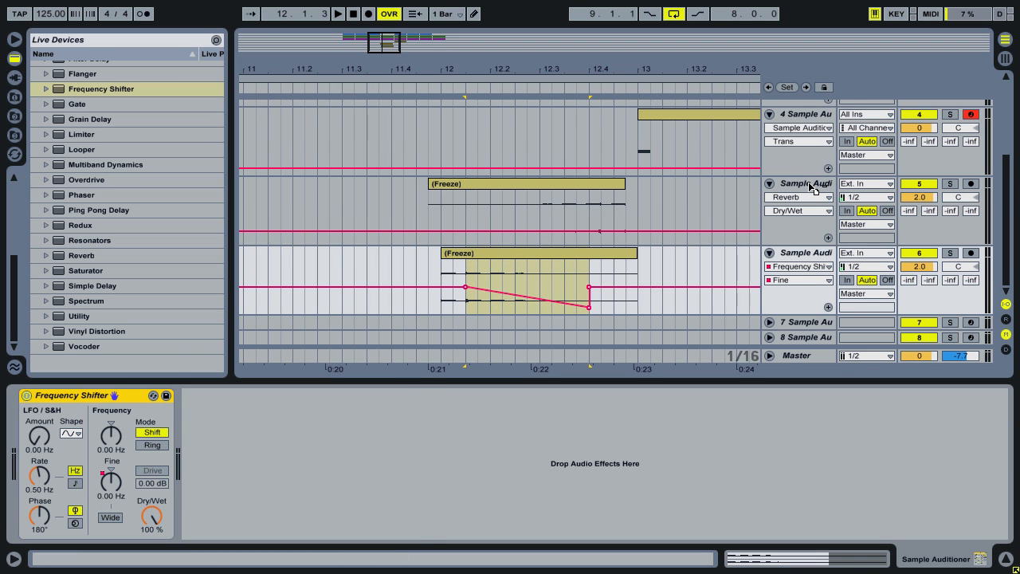
left_click_drag(811, 189, 503, 389)
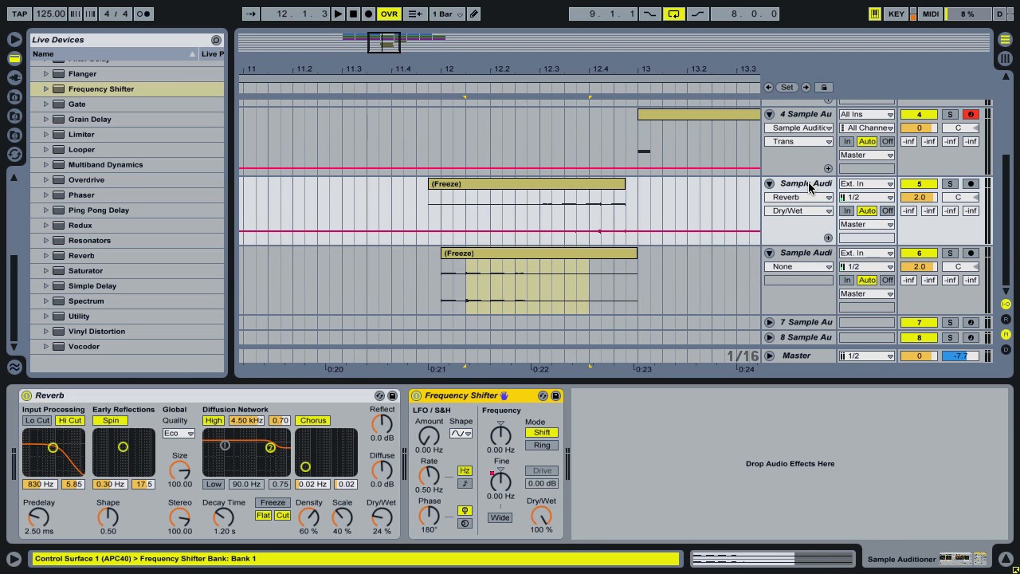
left_click(498, 490)
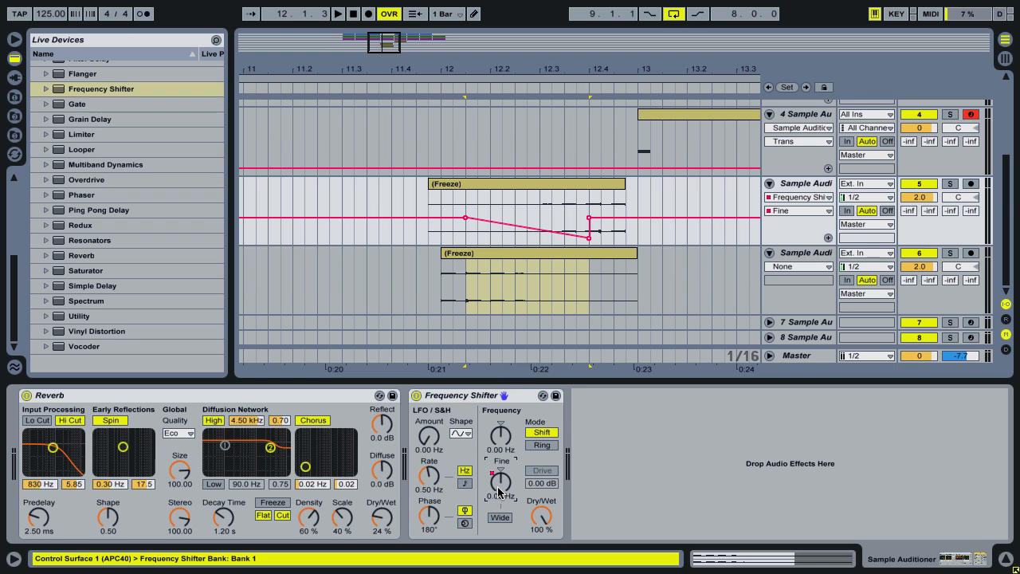
Reshape the Fine automation to rise from its low point between 12.2 and 12.3 to 0 Hz near 12.4.3, and play from 11.3.1
left_click(608, 219)
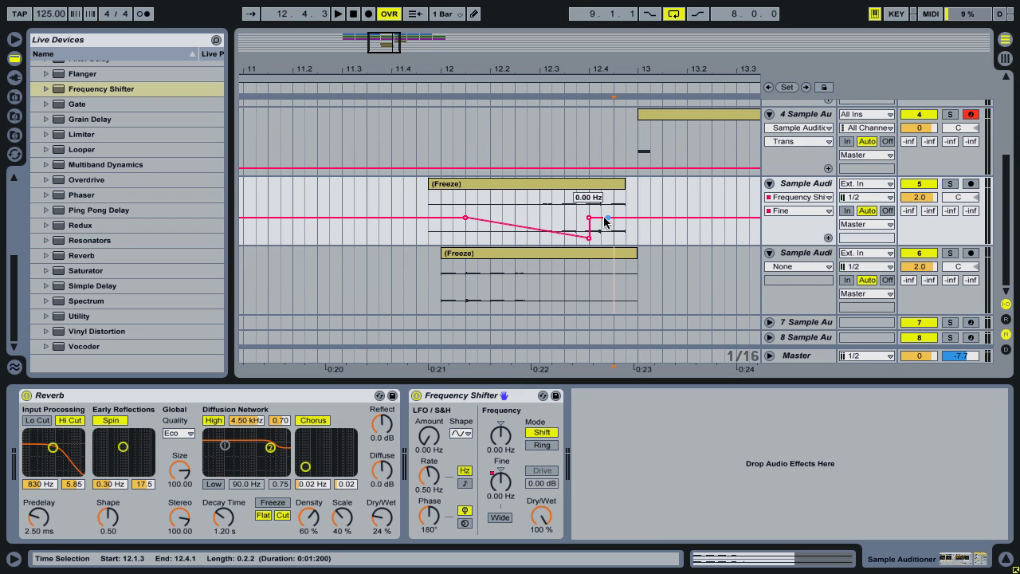
left_click(589, 218)
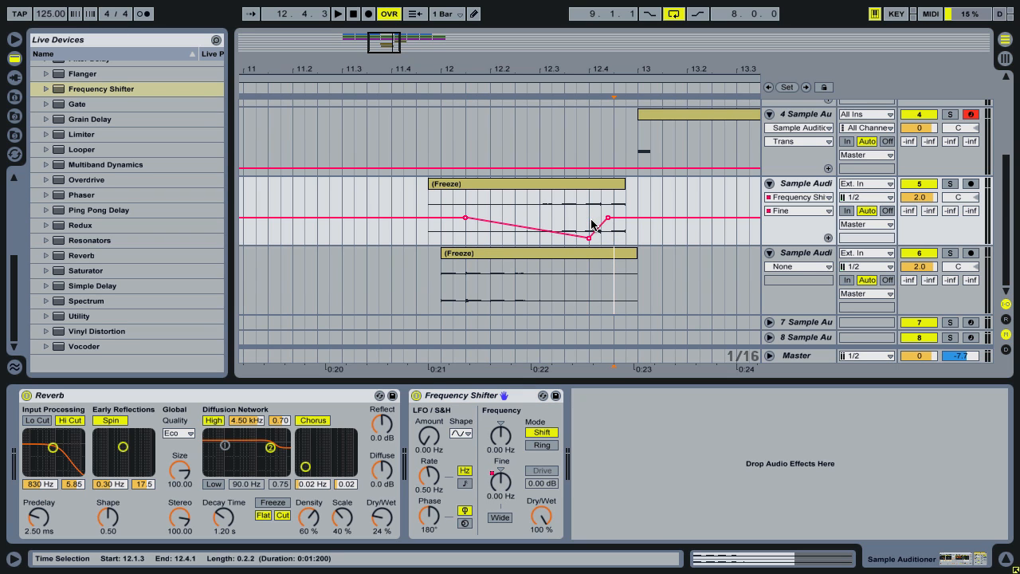
left_click(466, 218)
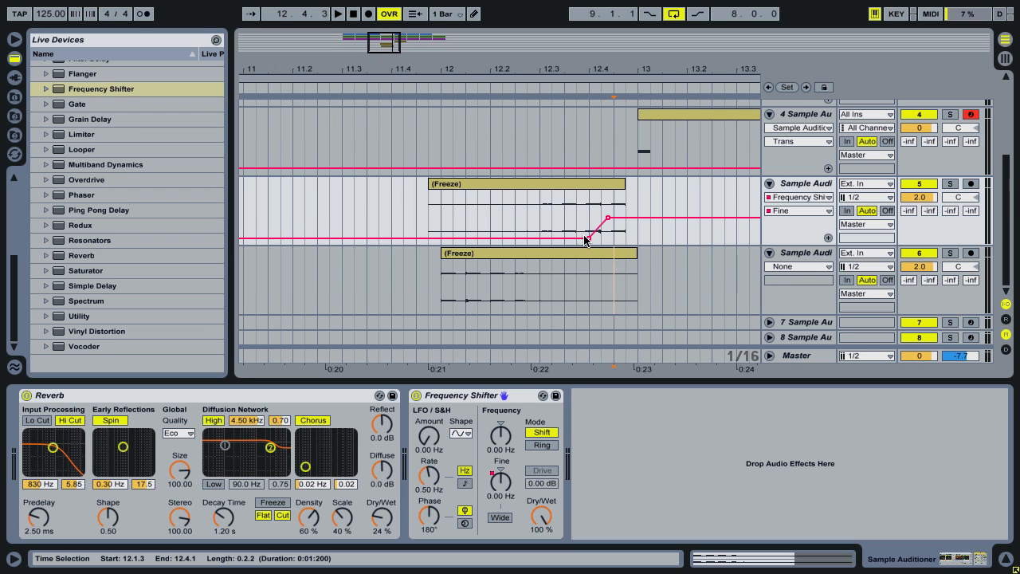
left_click_drag(586, 239, 522, 239)
left_click(346, 211)
key("space")
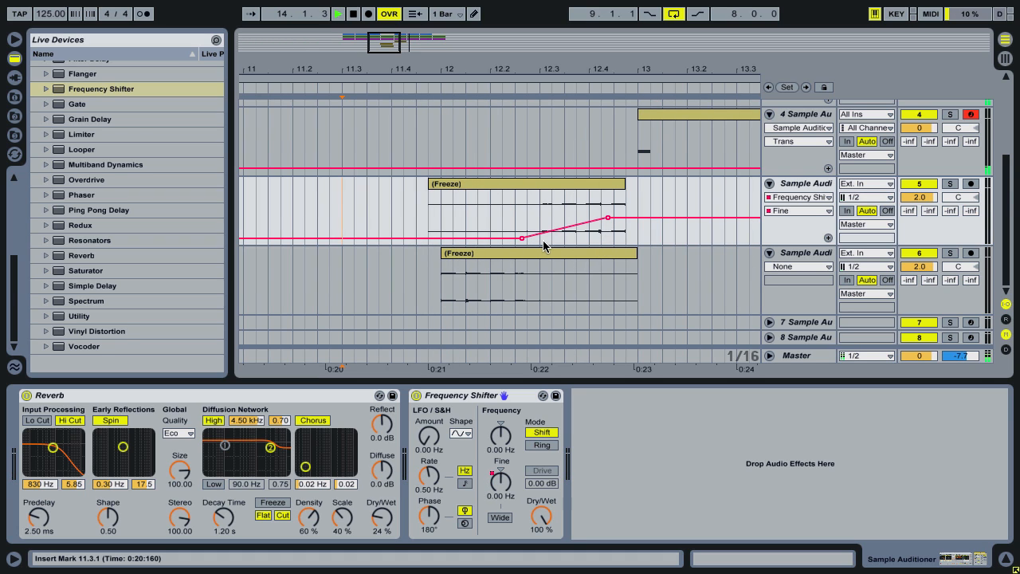
key("space")
Move the low point of the Fine automation to -95.4 Hz just after 12.2 and play from 11.4.3
mouse_move(521, 243)
left_click_drag(521, 243, 501, 231)
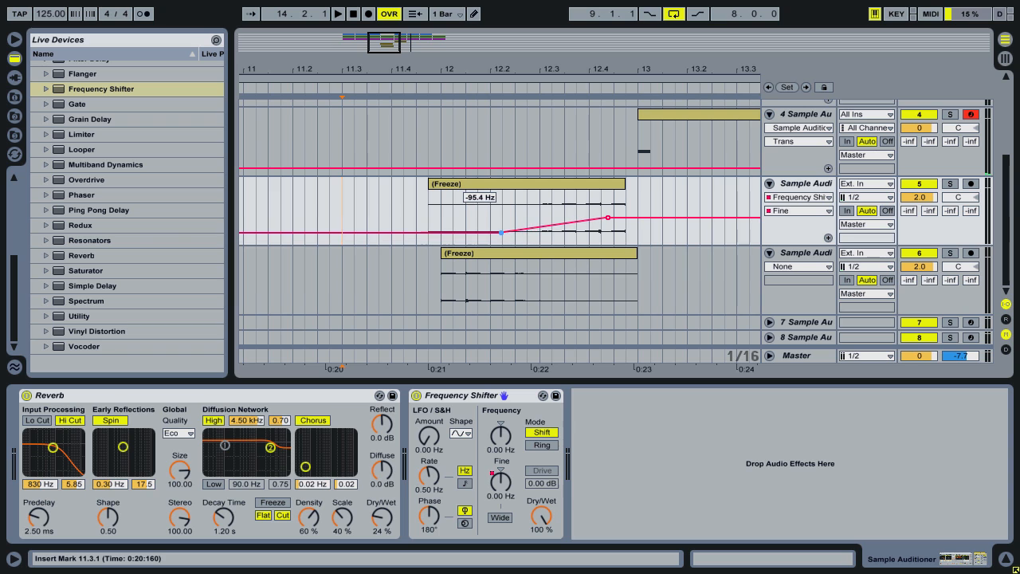
left_click(421, 259)
key("space")
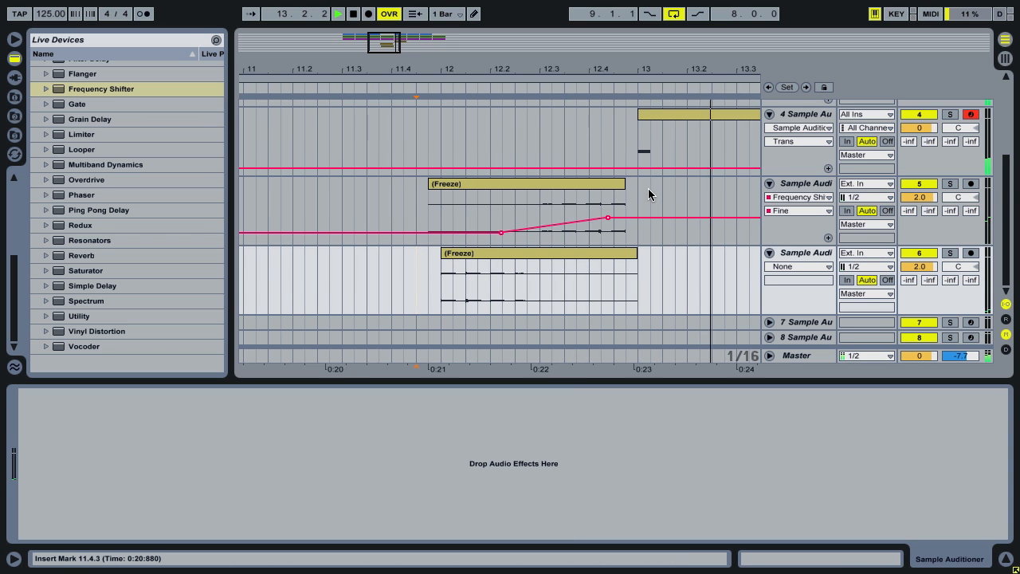
key("space")
Add an Auto Filter at the end of the reversed clip's device chain and move the Reverb between it and the Frequency Shifter
left_click(796, 192)
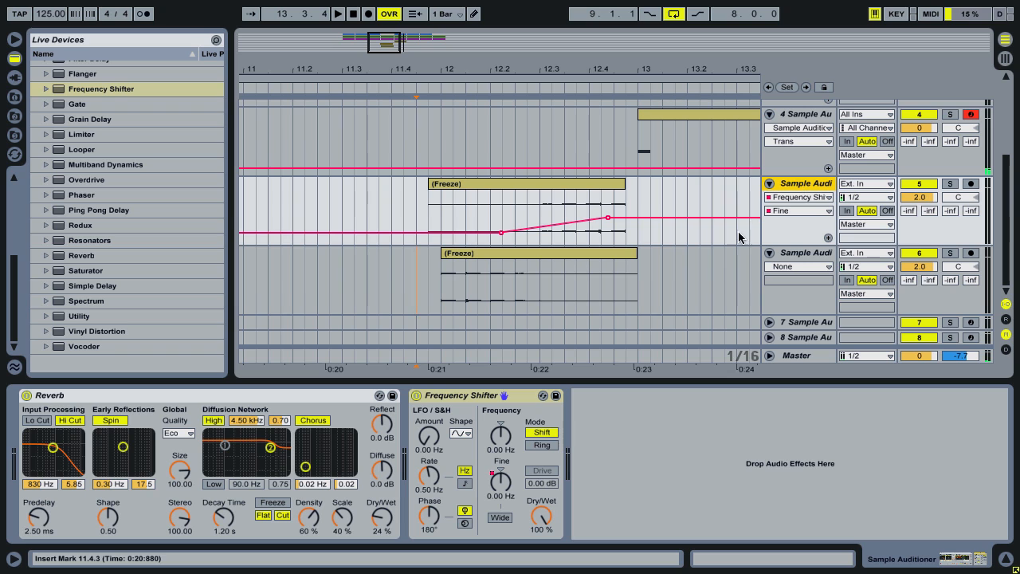
left_click_drag(94, 180, 102, 147)
scroll(102, 146, "up", 3)
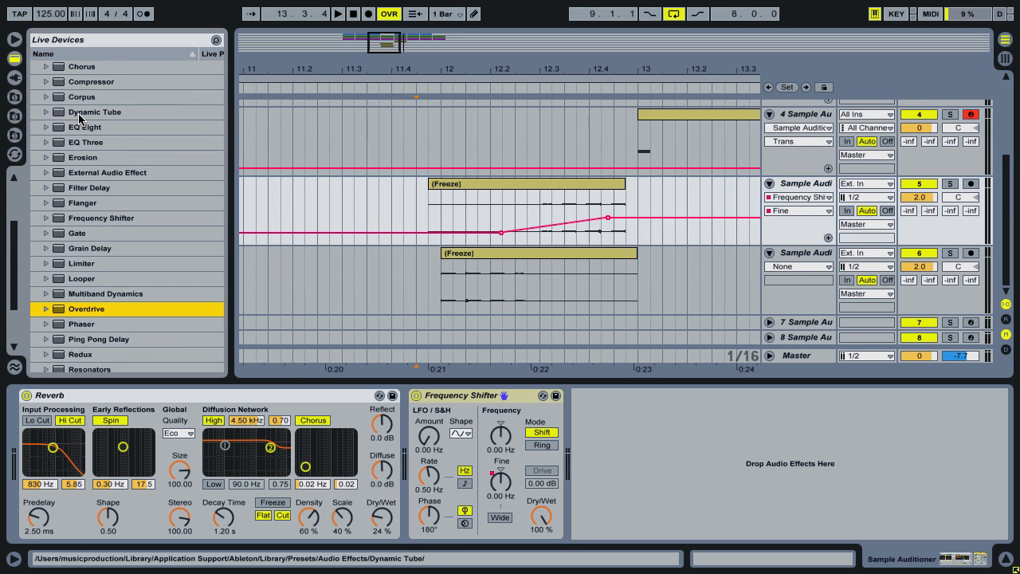
scroll(79, 117, "up", 3)
left_click_drag(80, 143, 604, 451)
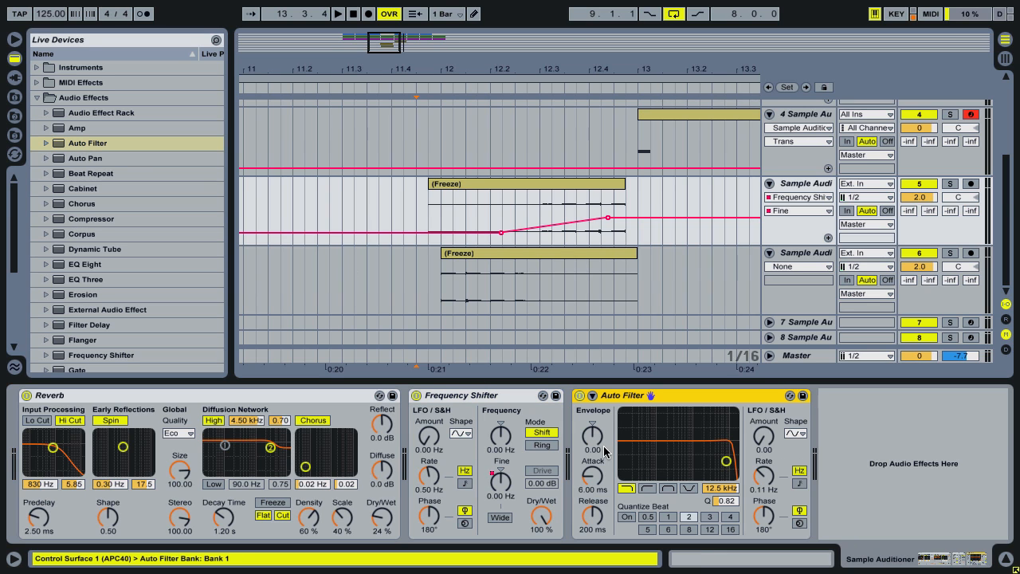
left_click(148, 402)
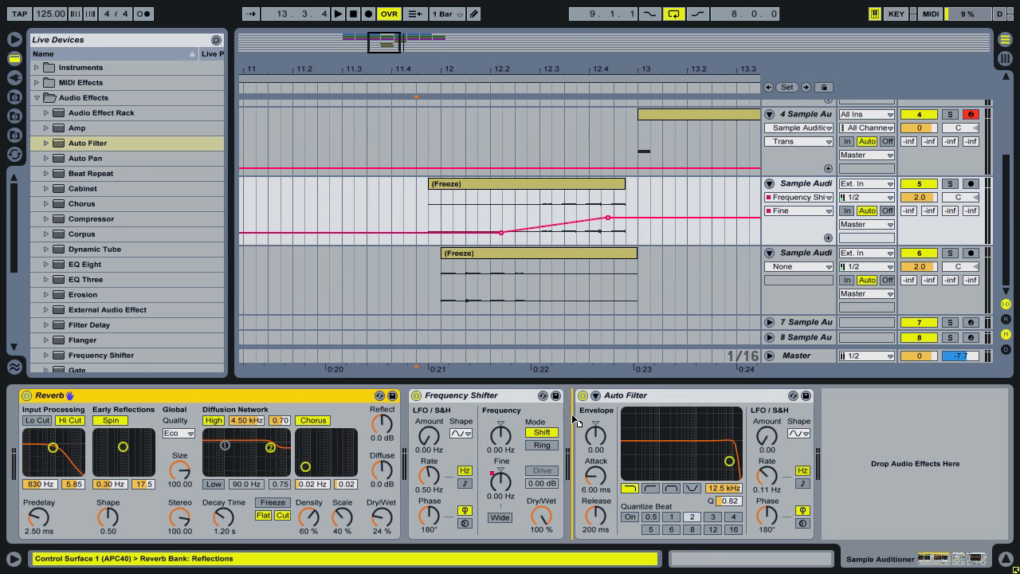
left_click_drag(567, 420, 568, 419)
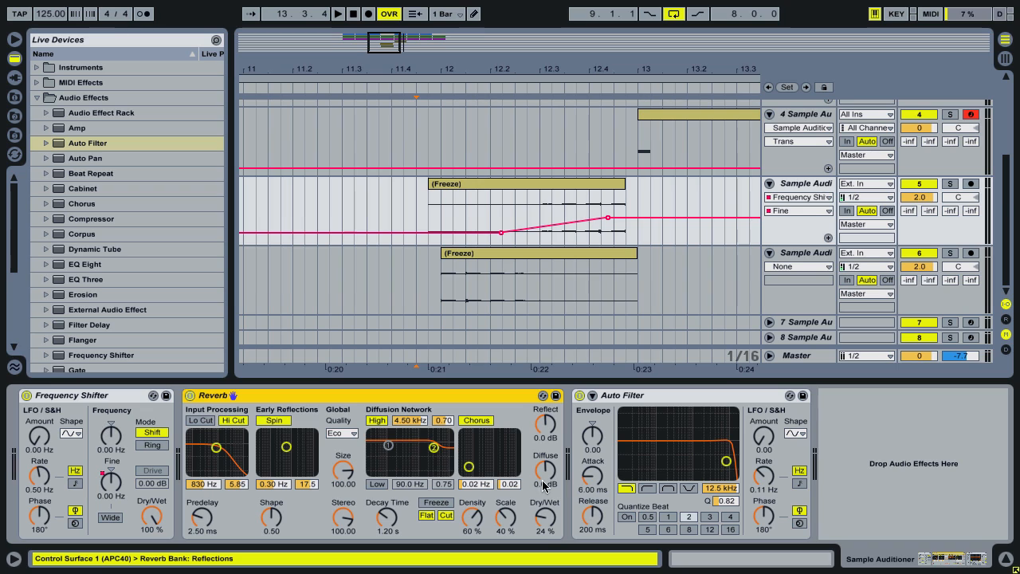
Set the Auto Filter to high-pass and lower its cutoff frequency to about 90 Hz
left_click(711, 489)
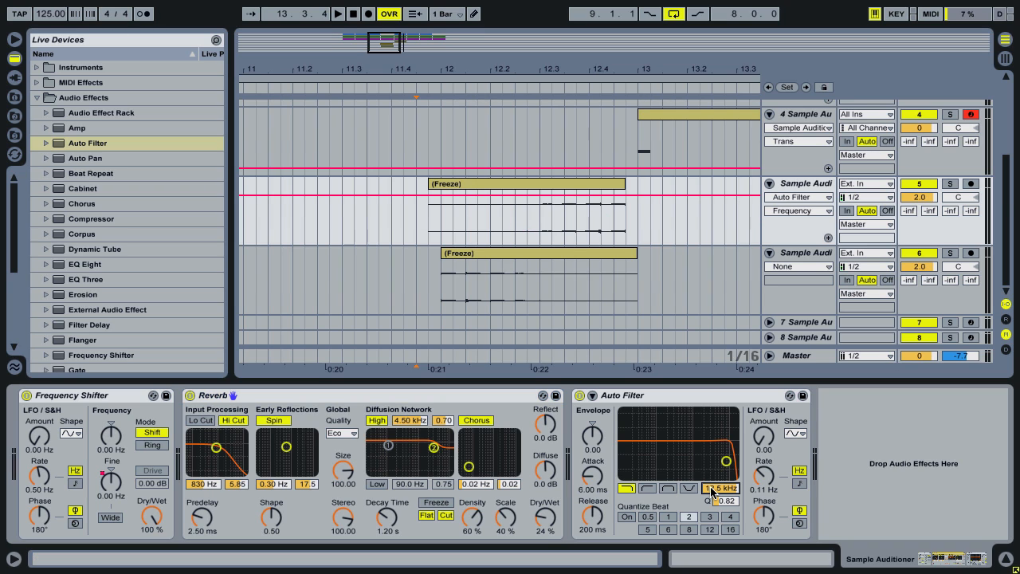
left_click(648, 489)
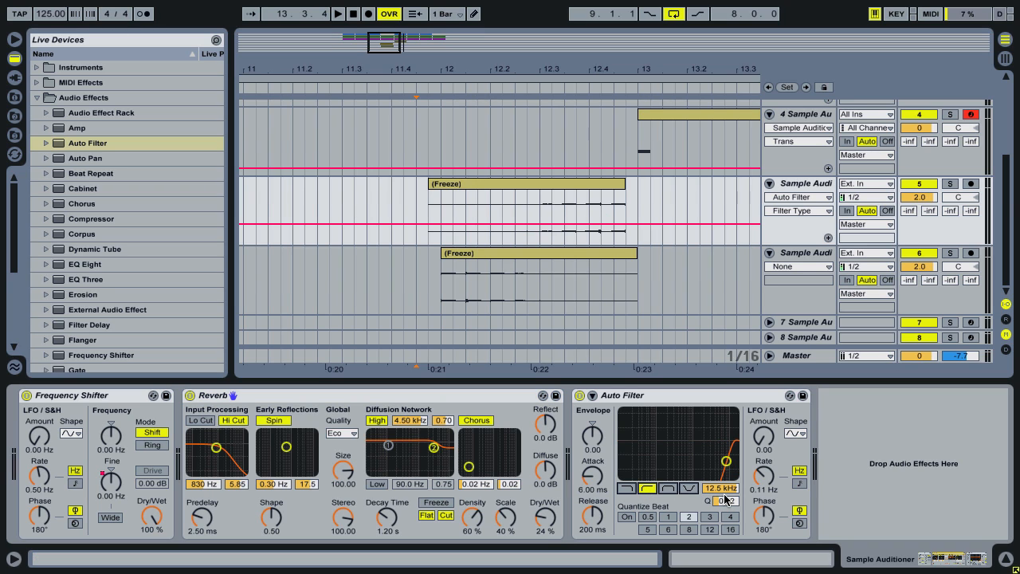
left_click_drag(723, 489, 723, 538)
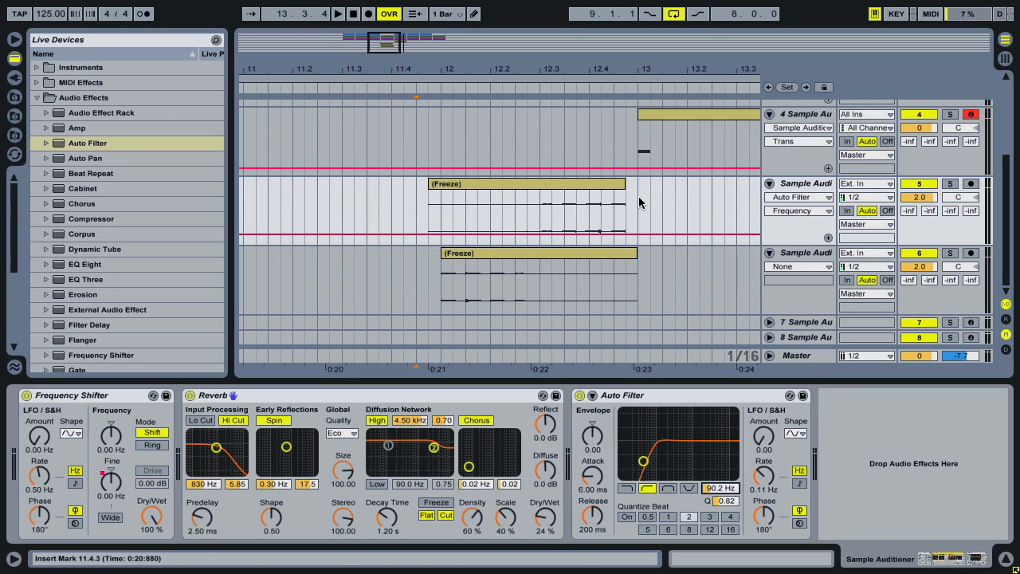
Automate the filter frequency from 71.0 Hz at 12.2.1 up to 532 Hz at the reversed clip's end, and play from 11.3.4
left_click(623, 236)
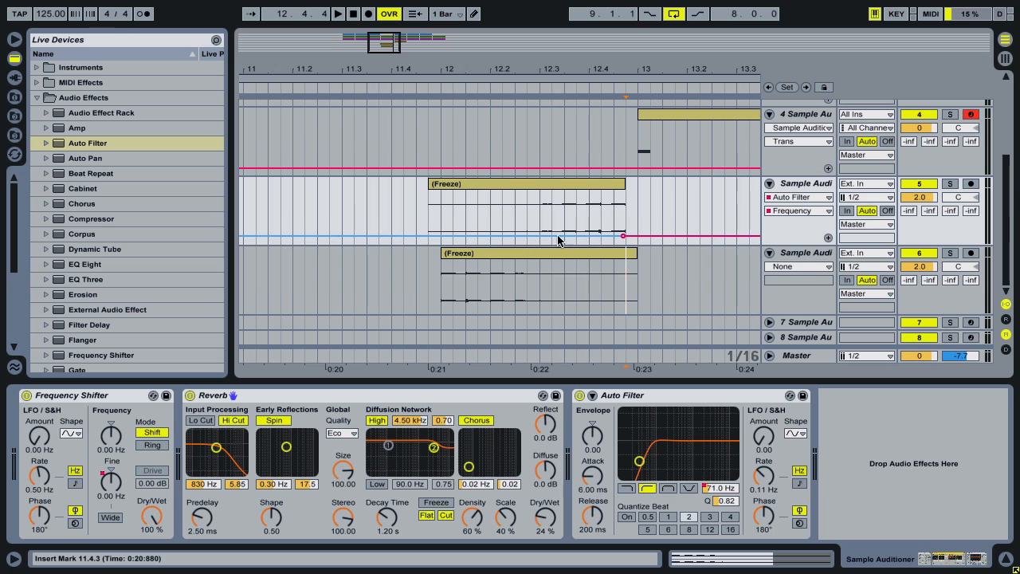
left_click(491, 236)
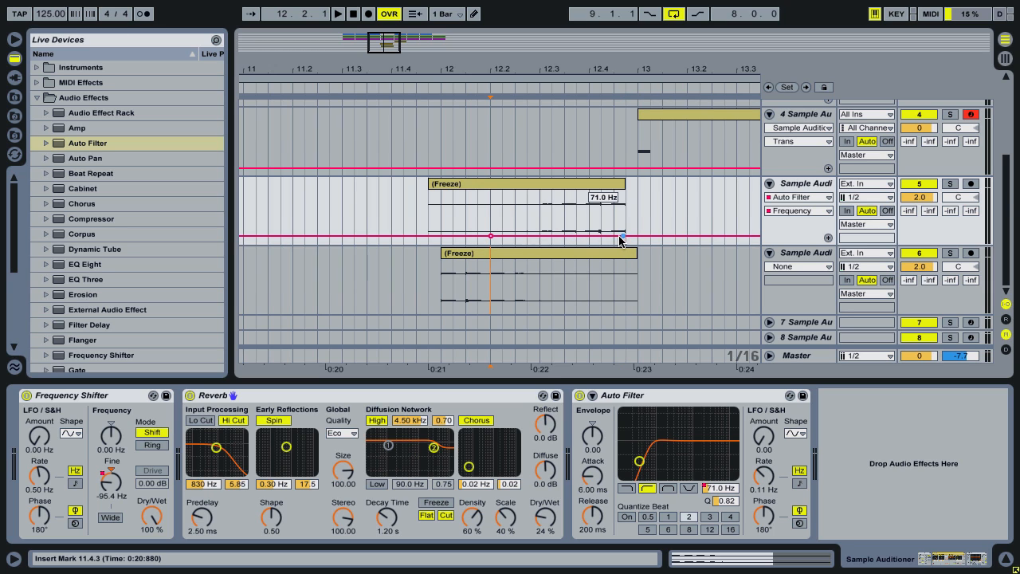
left_click_drag(623, 236, 629, 219)
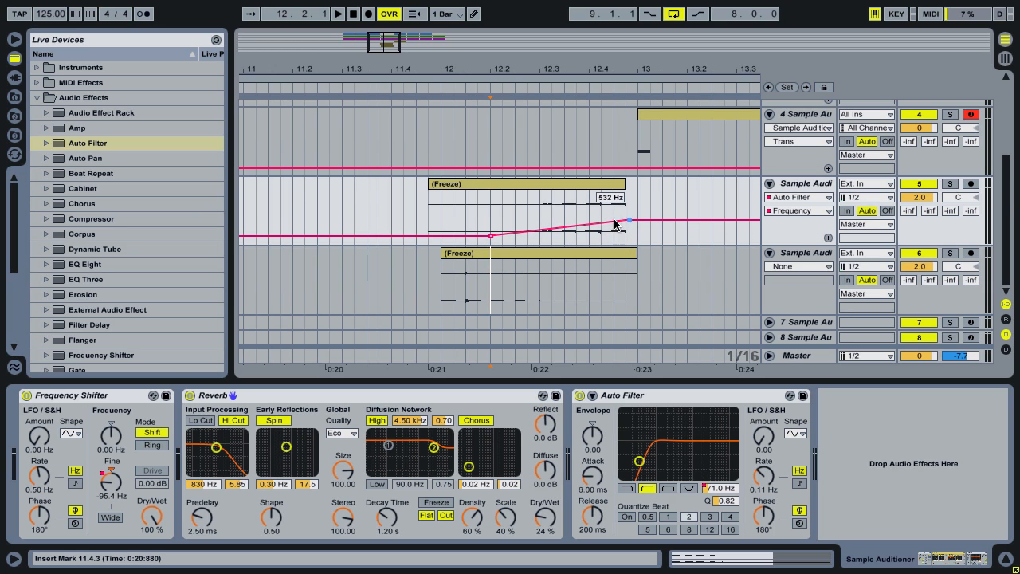
left_click(378, 200)
key("space")
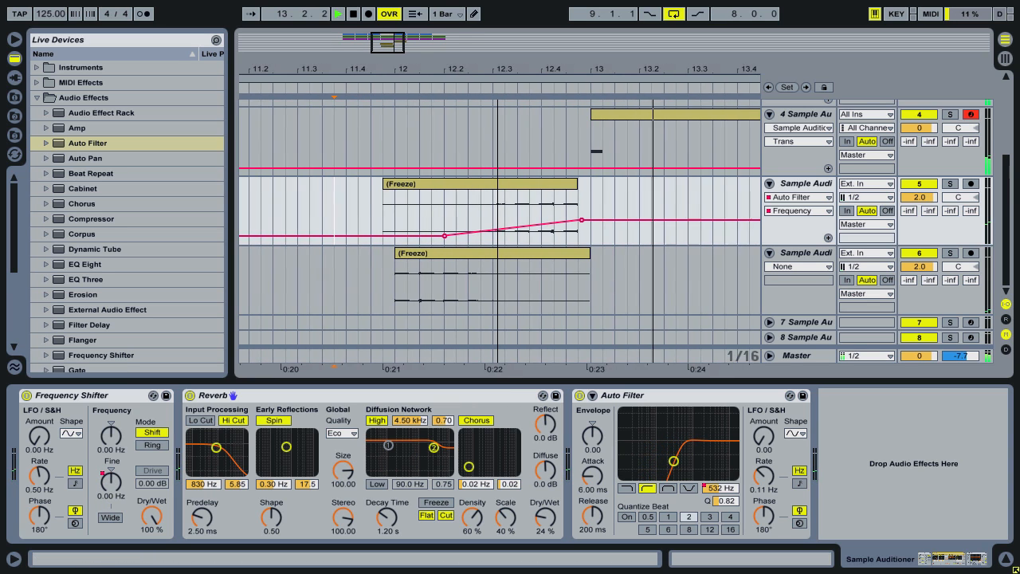
left_click_drag(498, 70, 492, 66)
key("space")
Set the reversed clip's track volume to 4.0 and fold both frozen-clip tracks
left_click_drag(926, 197, 926, 183)
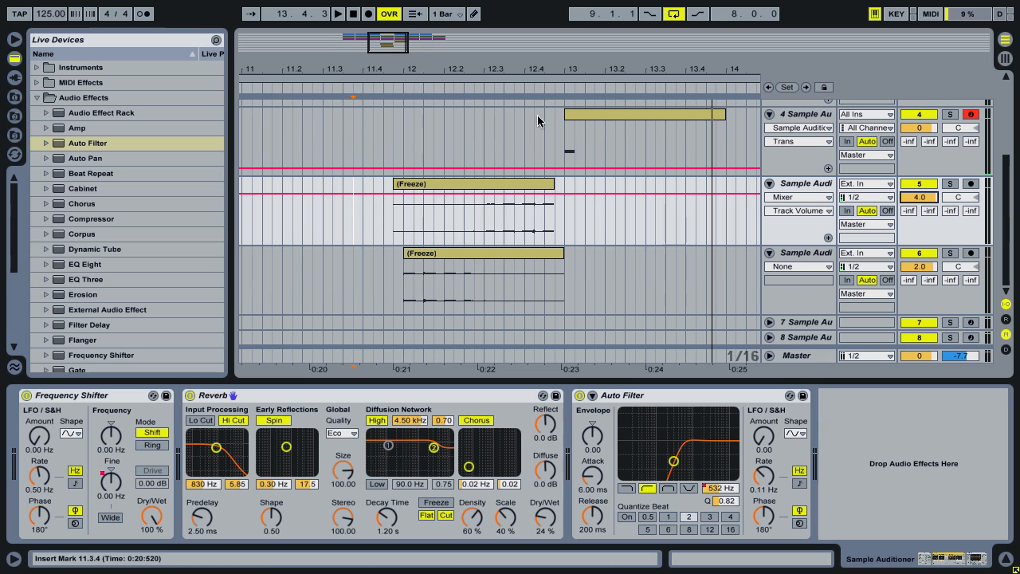
left_click(769, 183)
left_click(769, 200)
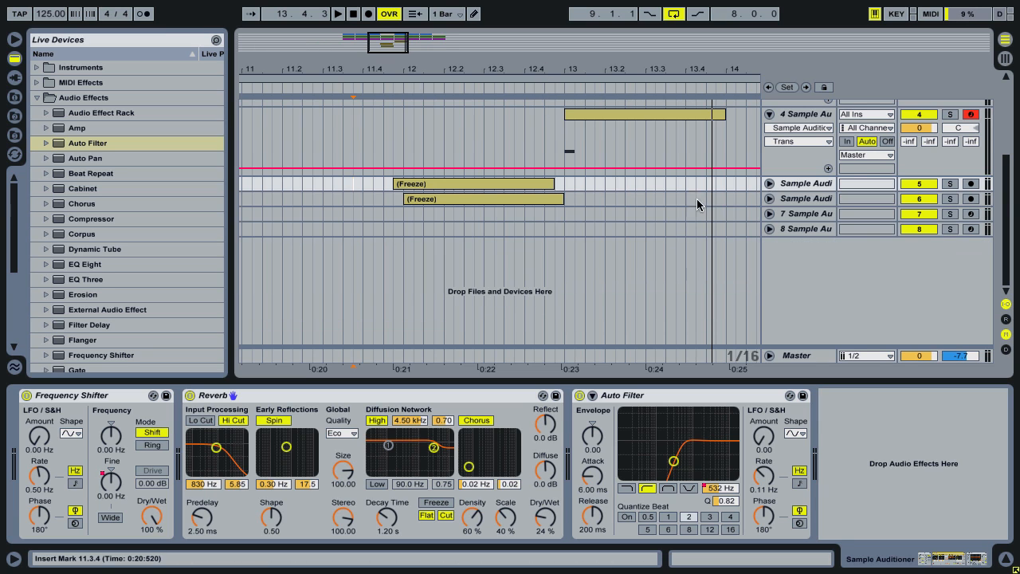
scroll(687, 205, "up", 5)
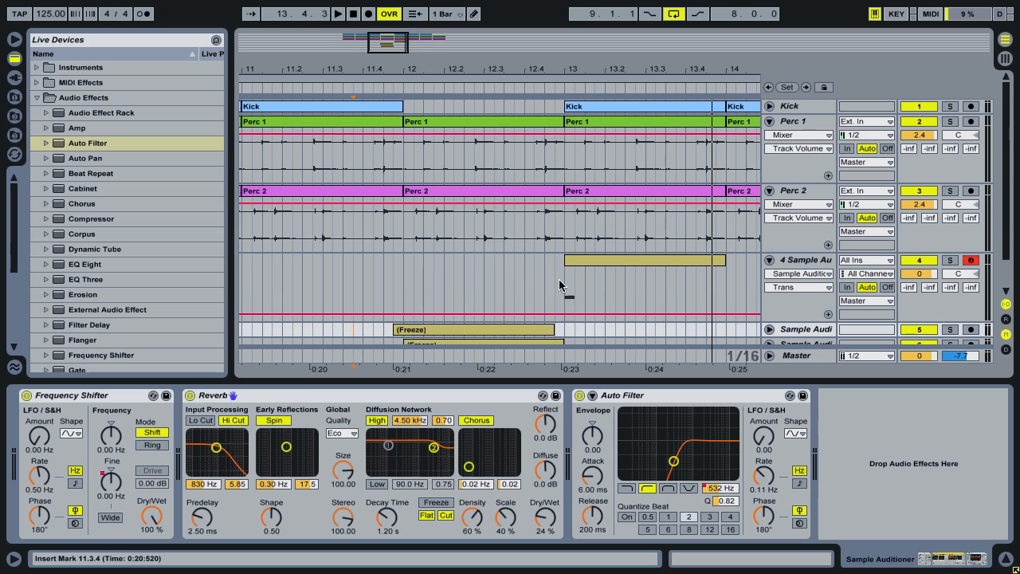
left_click(565, 171)
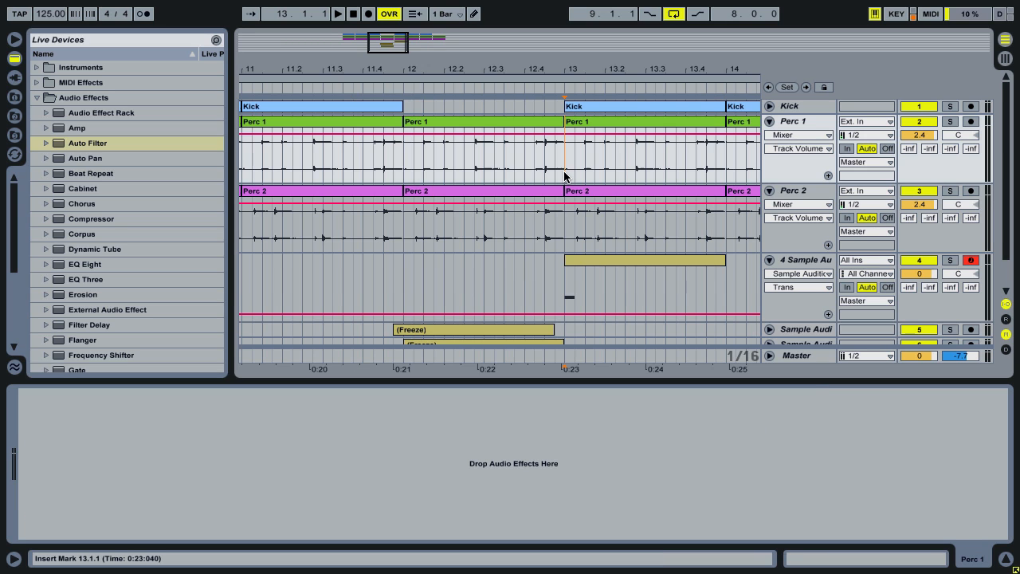
left_click(565, 224)
scroll(671, 279, "down", 2)
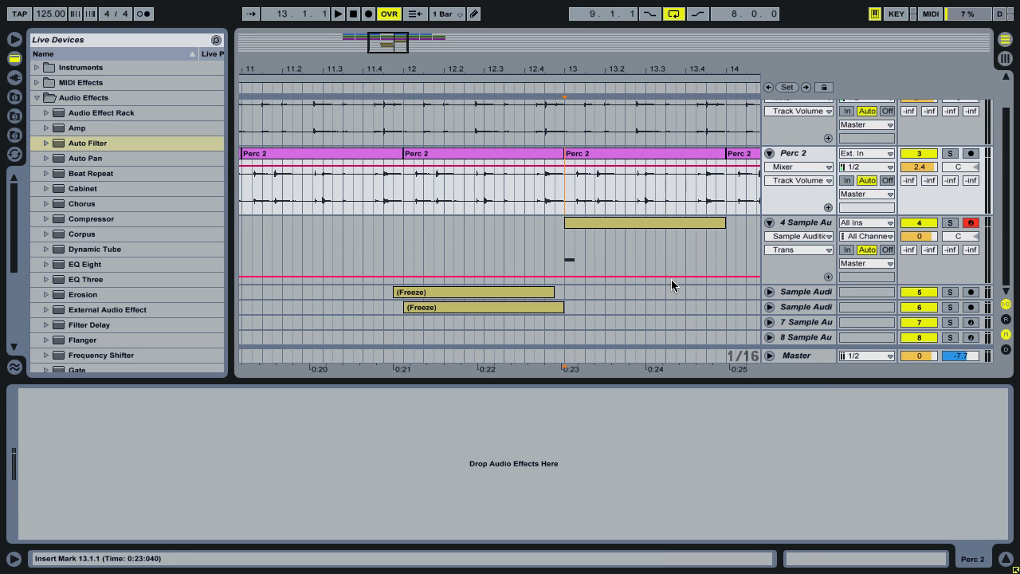
Collapse the Spectrum device on track 7, insert an empty MIDI clip from 13.1.1 to 14.1.1 and open it for editing
left_click(820, 322)
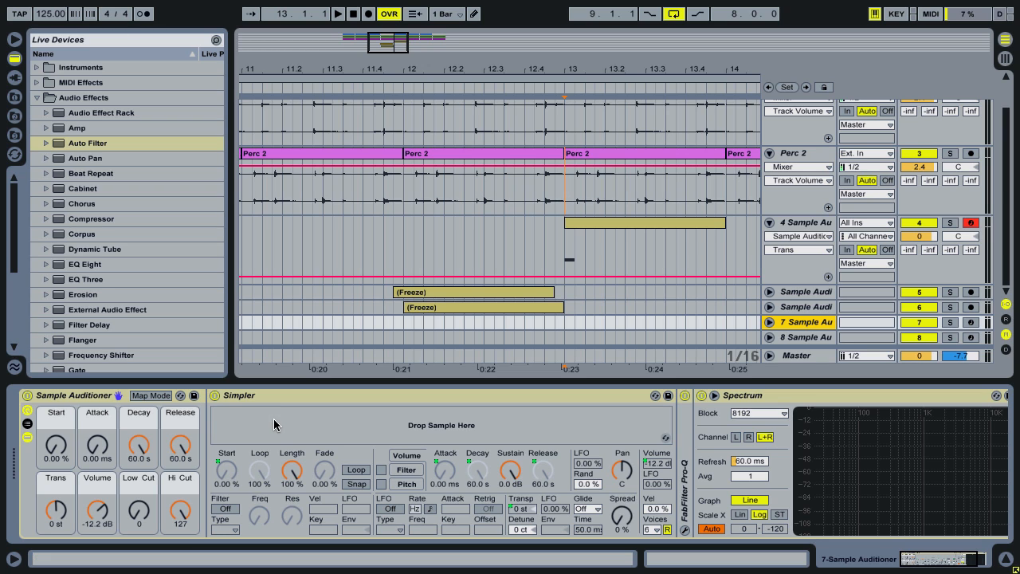
double_click(779, 397)
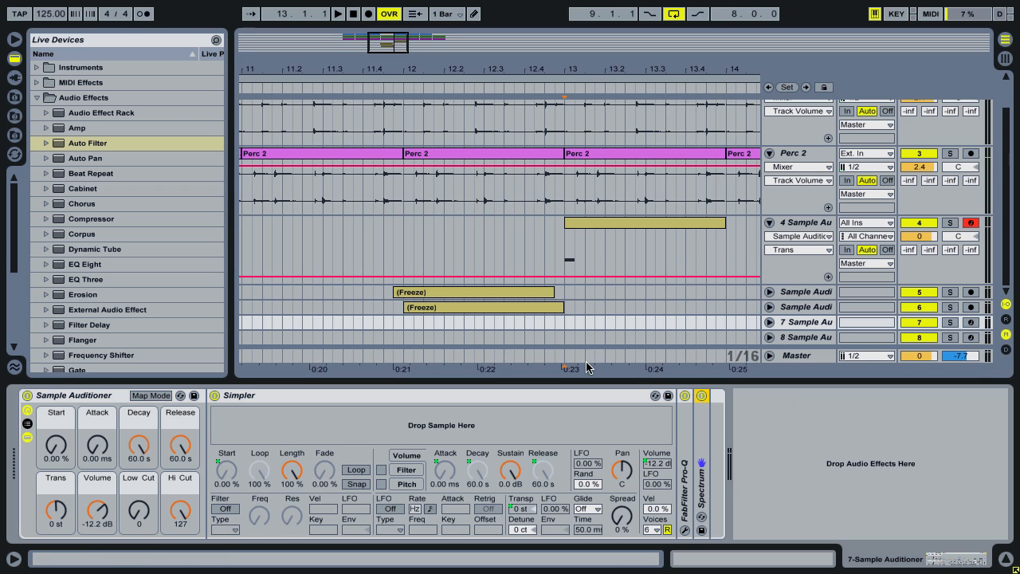
left_click(561, 324)
left_click_drag(560, 324, 728, 329)
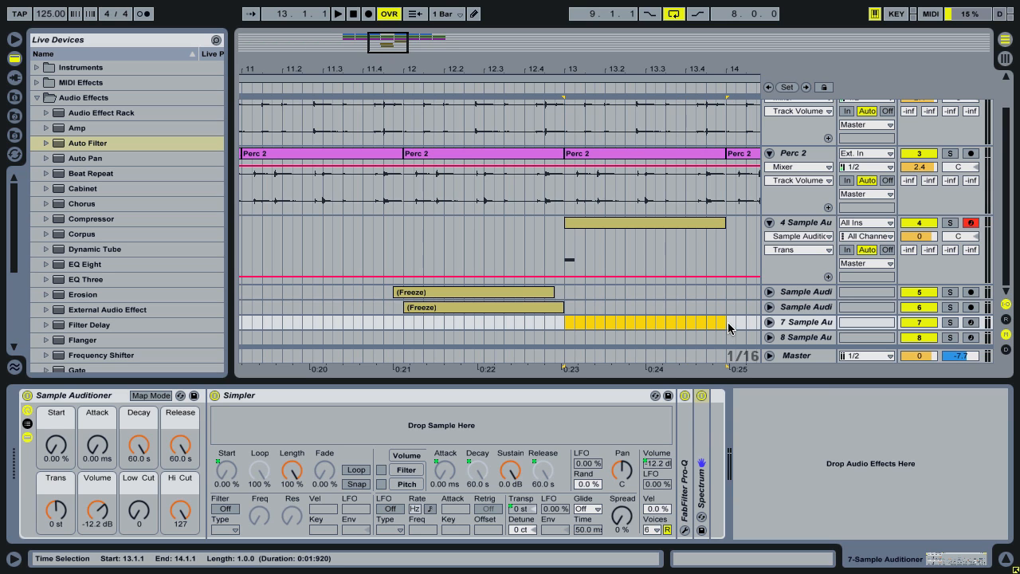
key("ctrl+shift+m")
double_click(711, 321)
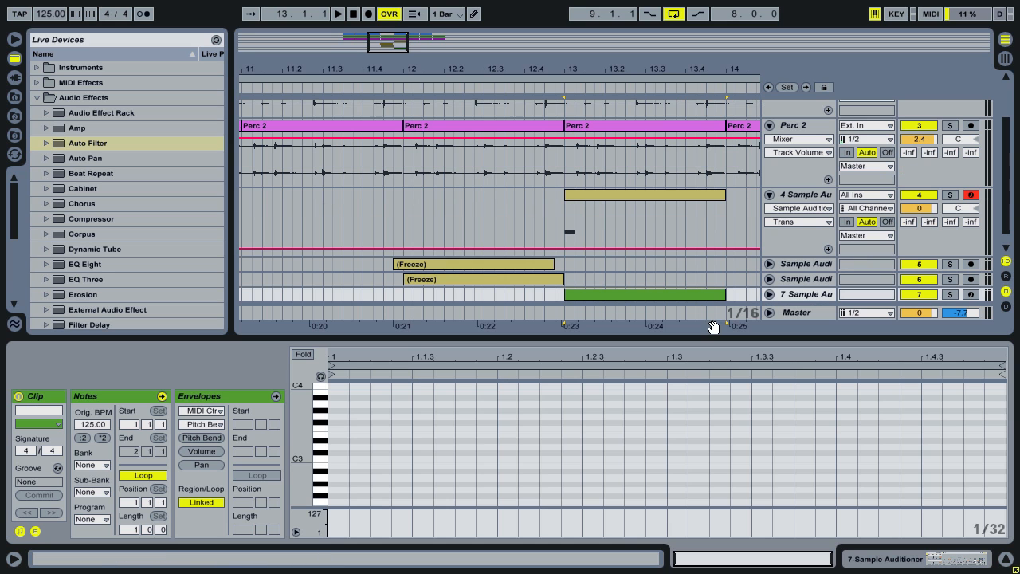
Set the note grid to 1/8 and add four C3 notes at 1.1.3, 1.2.3, 1.3.3 and 1.4.3
right_click(372, 468)
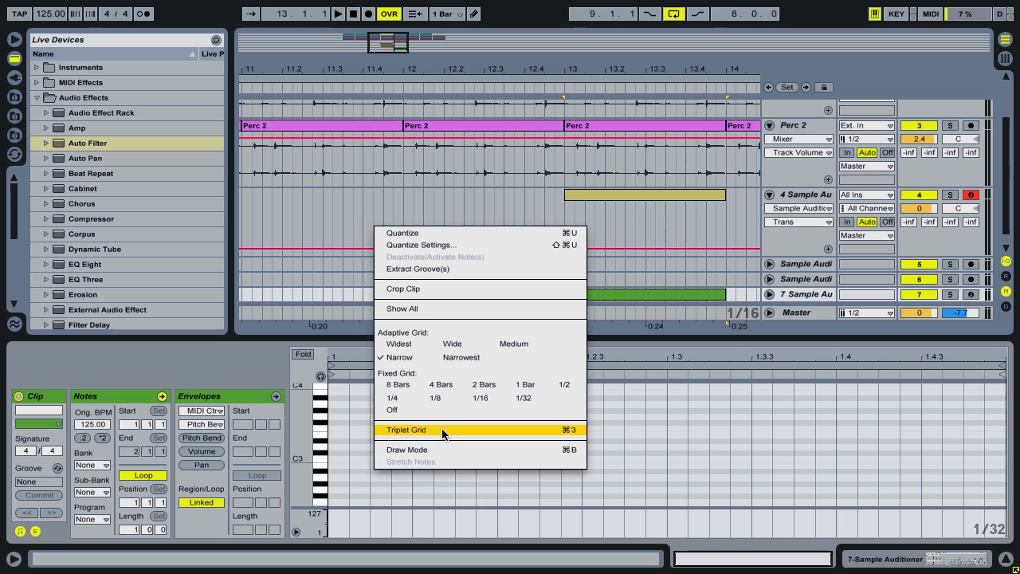
left_click(439, 397)
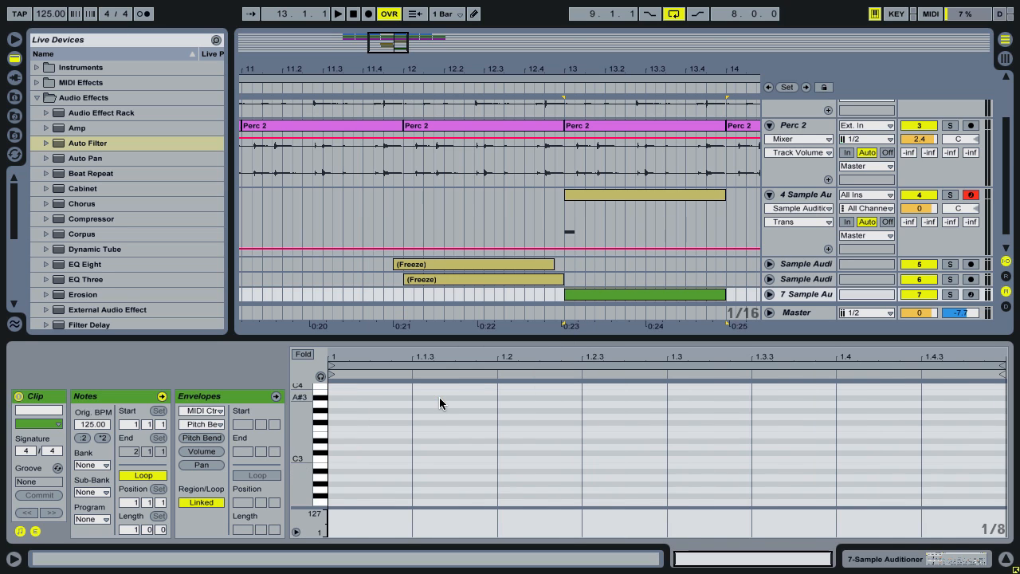
double_click(435, 460)
double_click(608, 461)
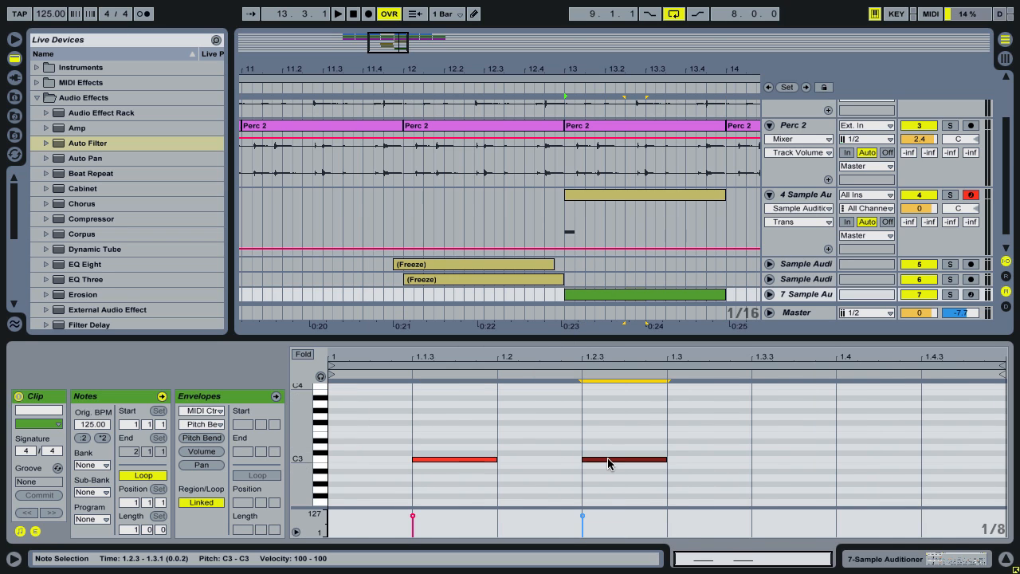
double_click(786, 460)
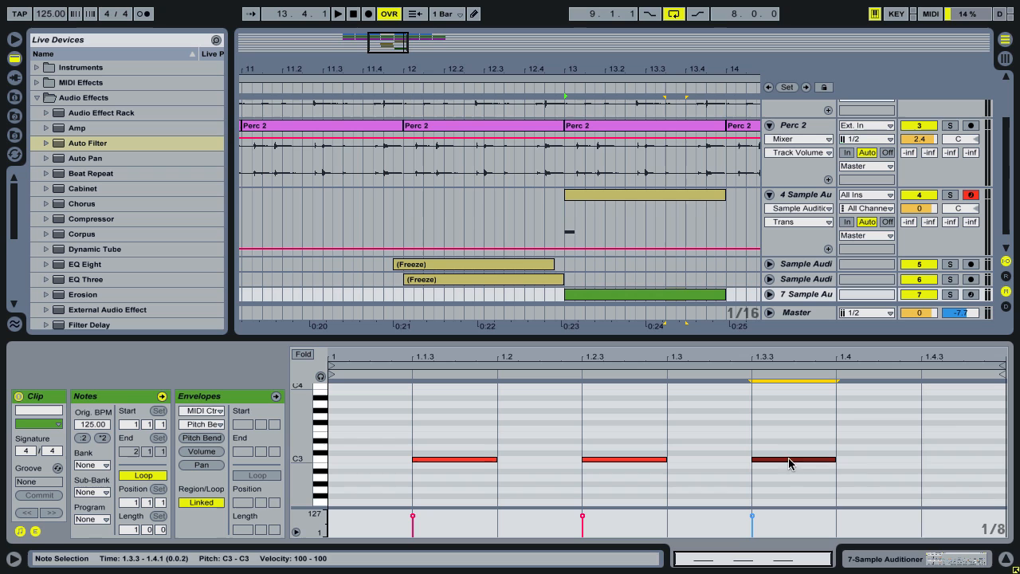
double_click(941, 460)
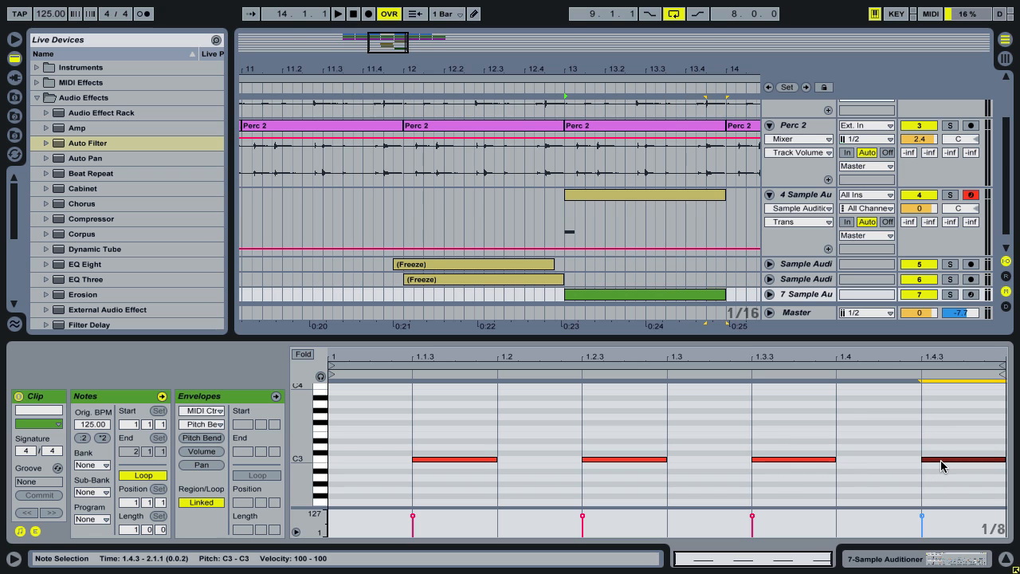
Load SHAKER1.wav from the Thomas Penton SHAKERS folder into the Simpler on track 7
left_click(794, 299)
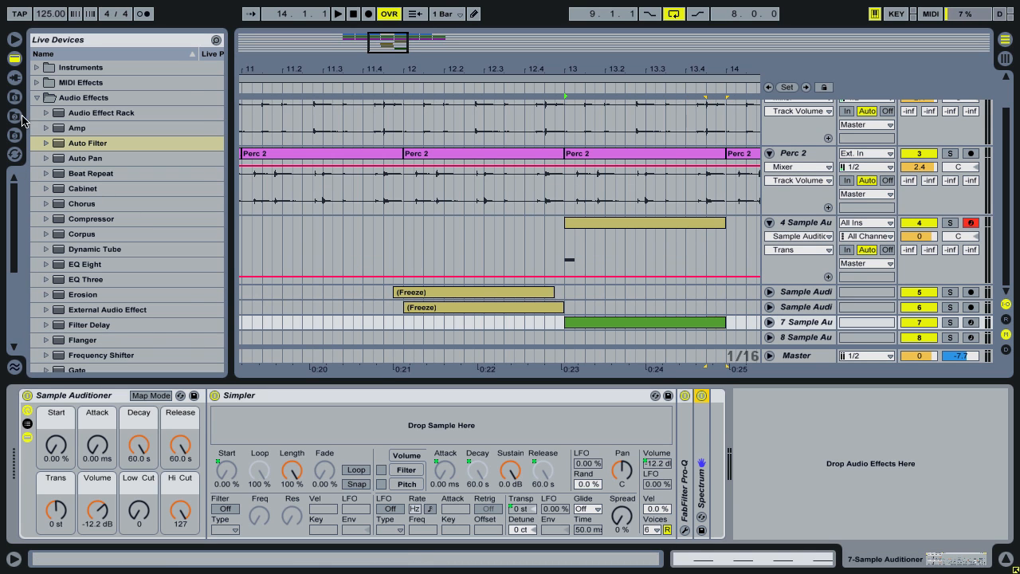
left_click(17, 136)
scroll(82, 181, "down", 5)
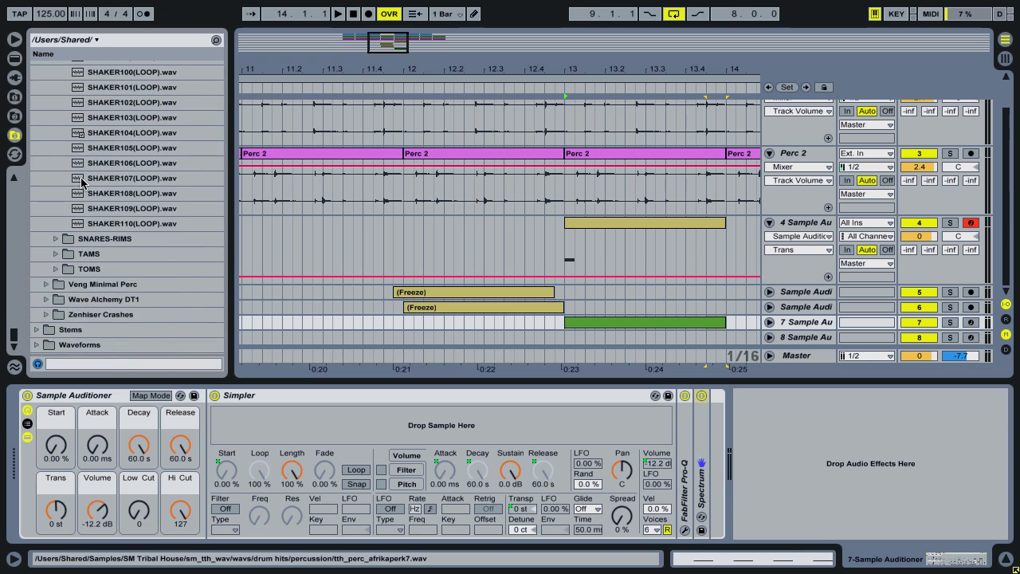
scroll(82, 181, "up", 20)
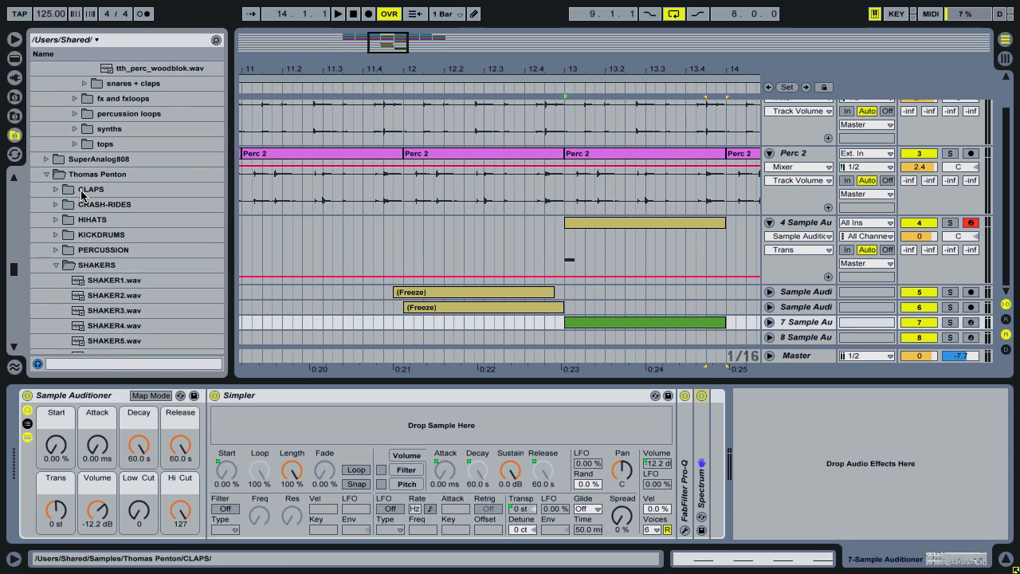
left_click(88, 279)
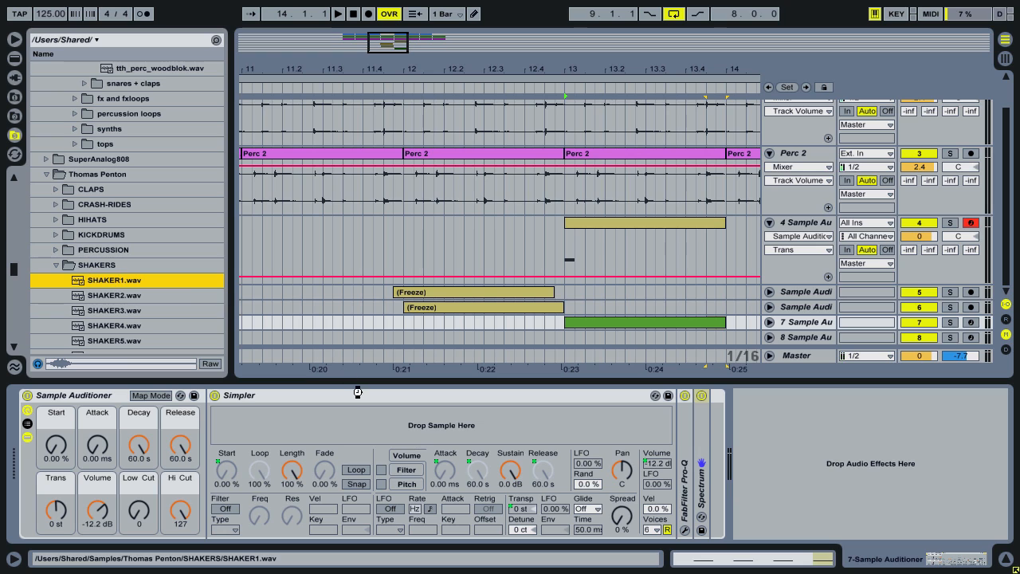
left_click_drag(358, 391, 413, 435)
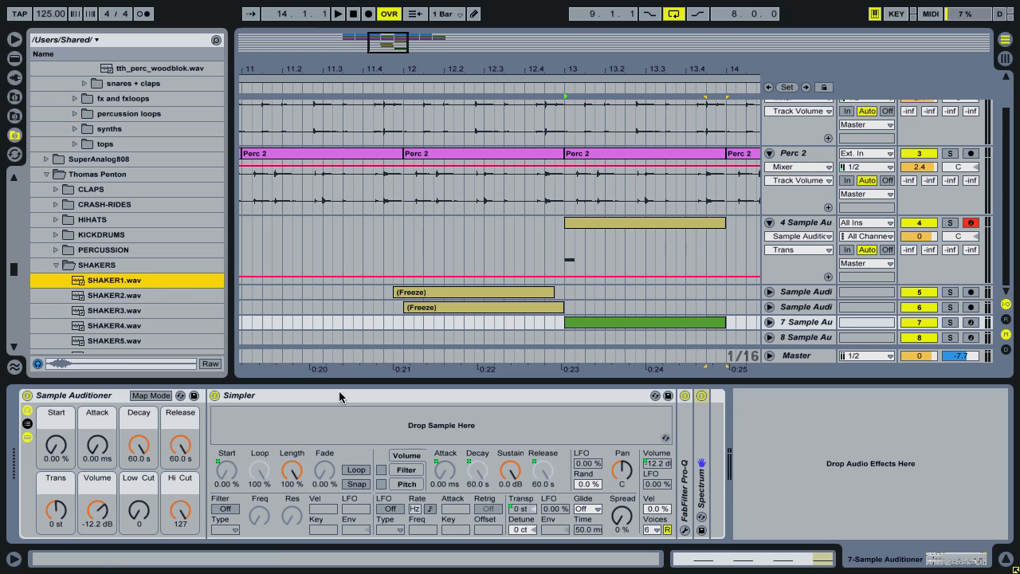
left_click_drag(99, 277, 487, 426)
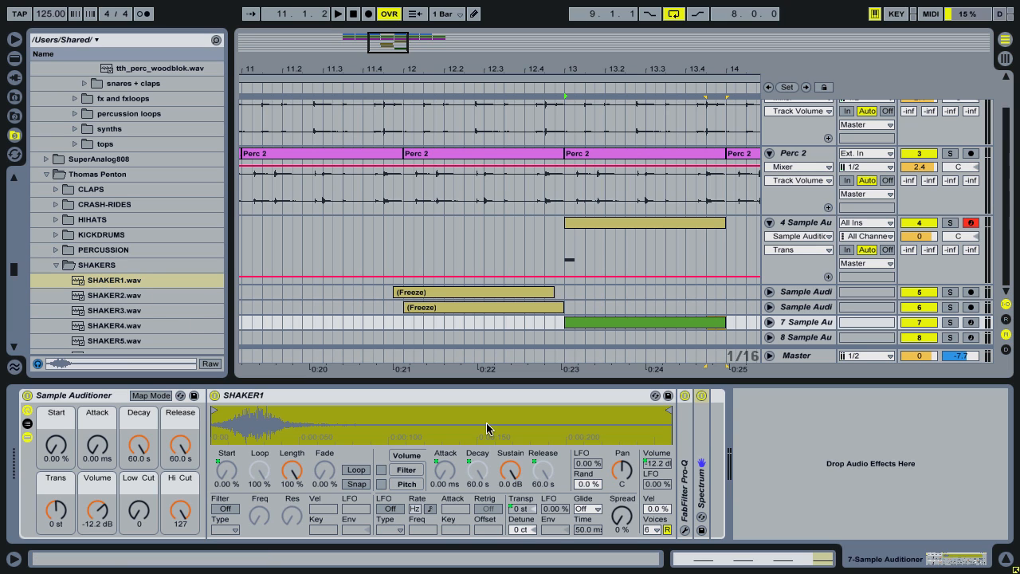
Play the arrangement from bar 13 and duplicate the shaker clip on track 7 into bar 14
key("space")
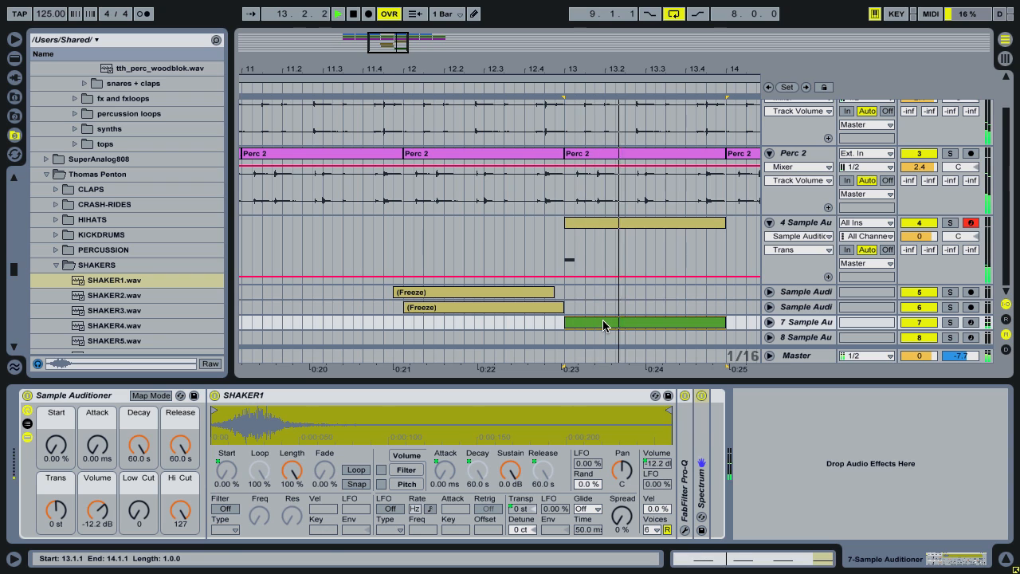
left_click_drag(619, 70, 354, 32)
key("space")
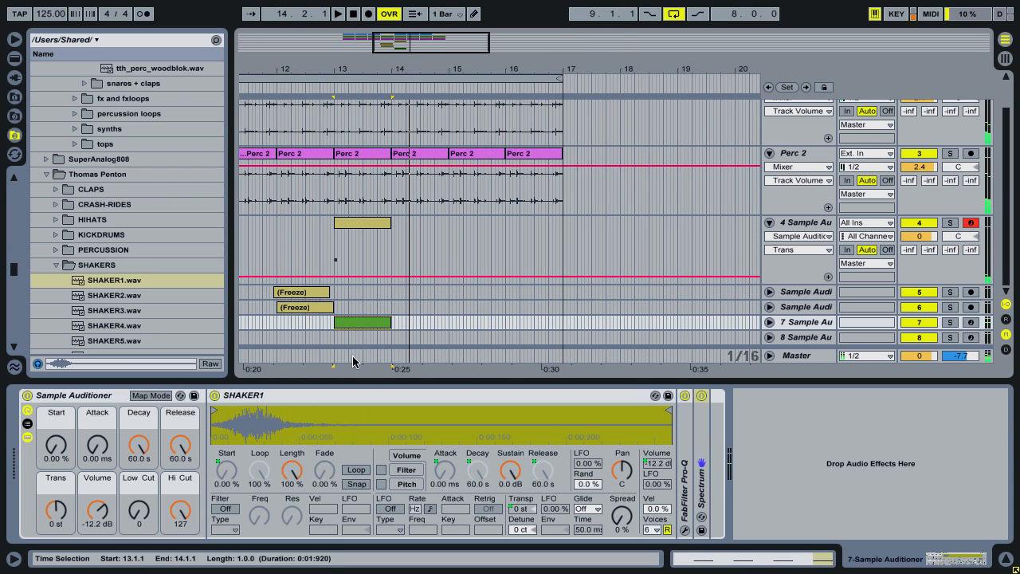
key("ctrl+d")
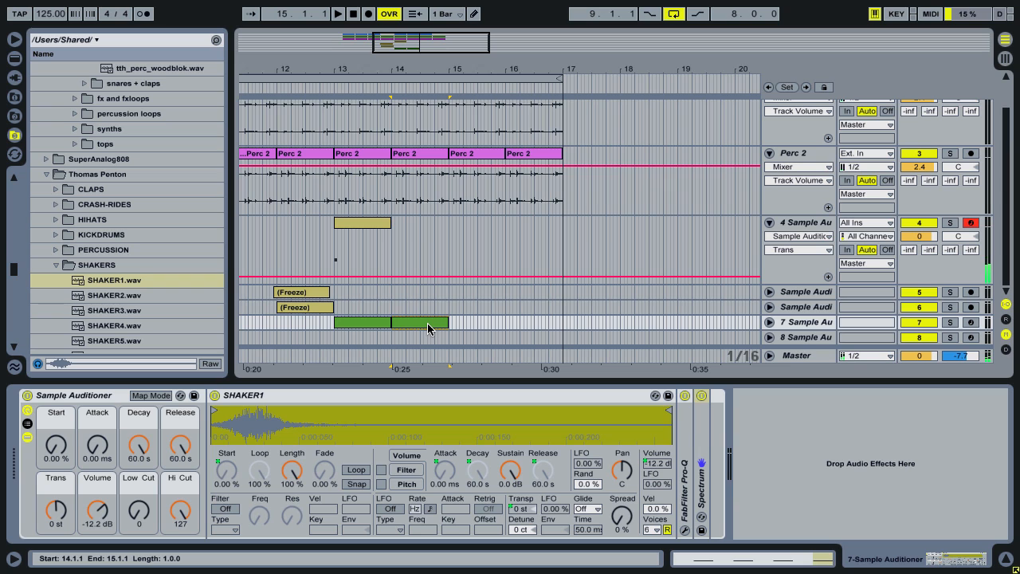
Loop playback over bar 14 and raise the shaker's Low Cut macro to 87
key("space")
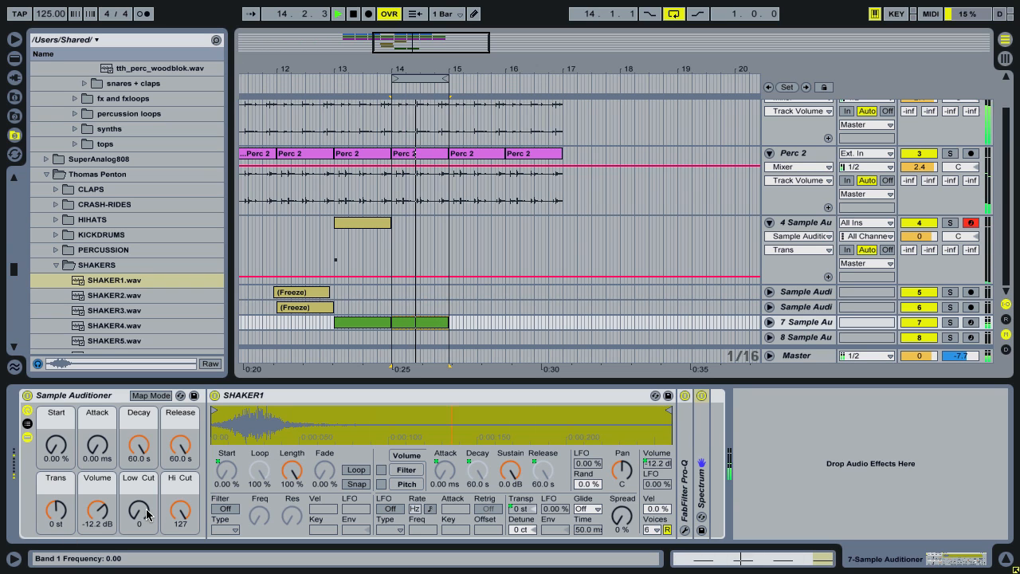
left_click_drag(139, 510, 139, 464)
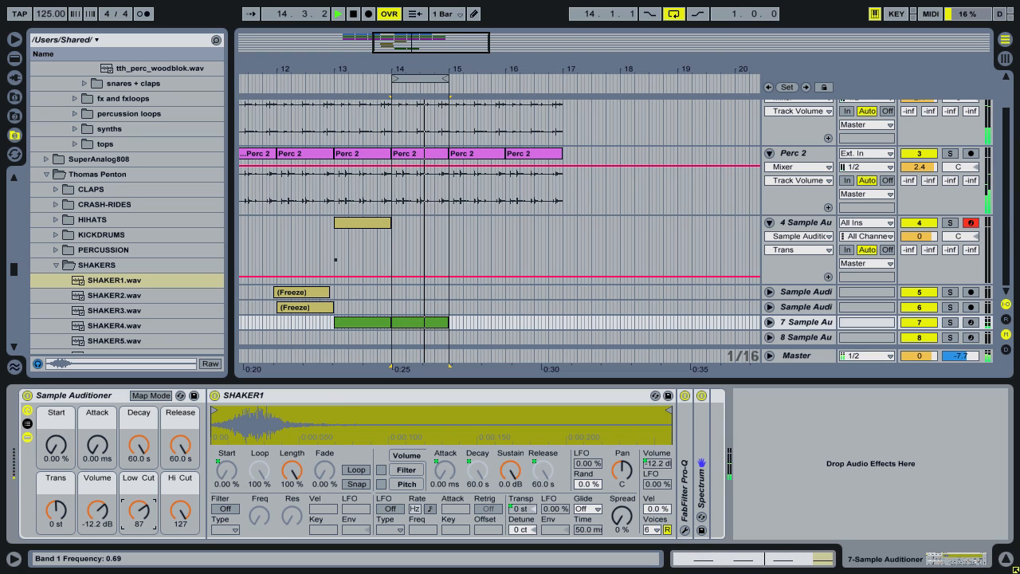
Solo track 7 and add a Simple Delay with linked channels and a synced delay time of 3
left_click(950, 323)
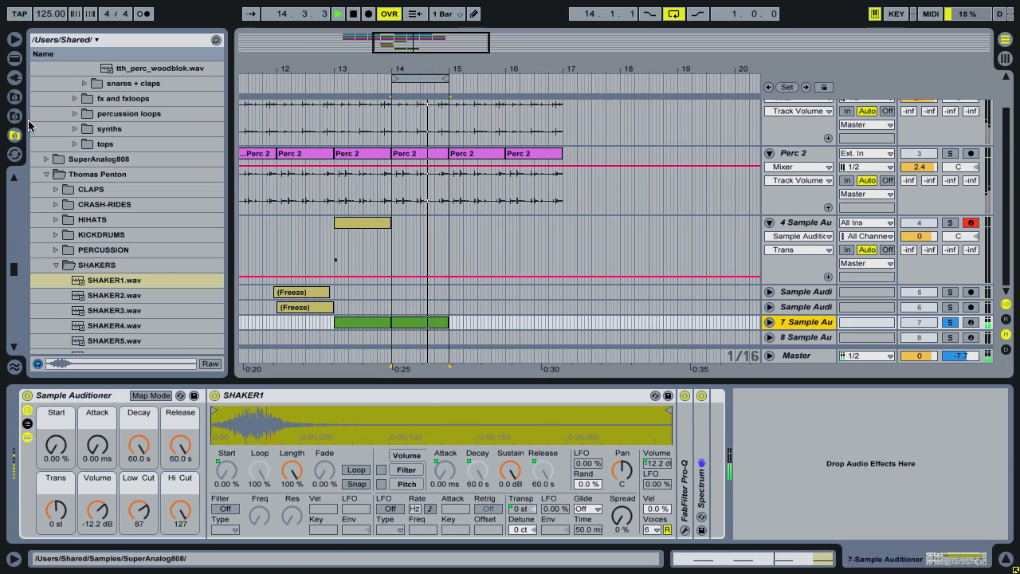
left_click(12, 76)
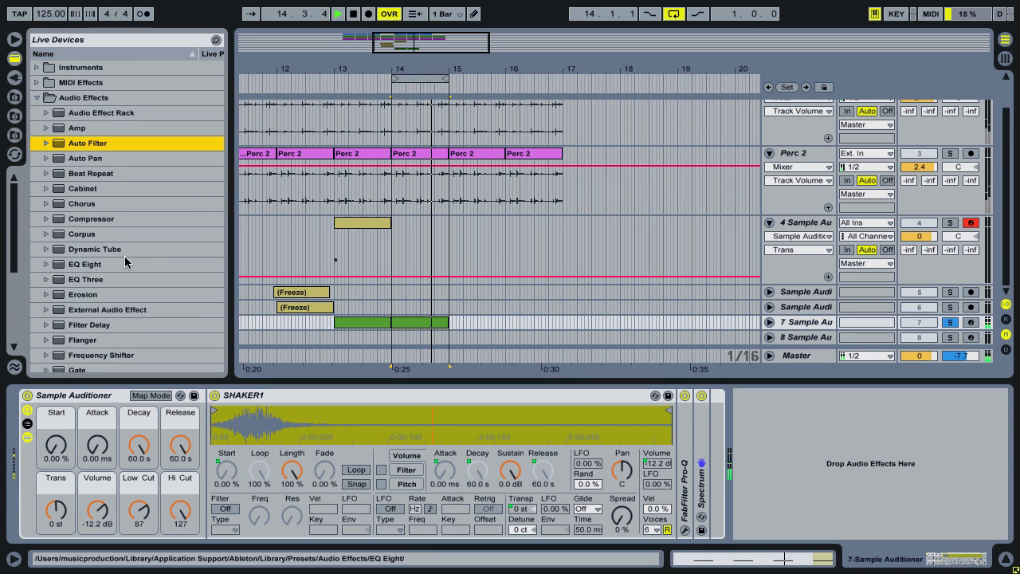
scroll(125, 261, "down", 5)
left_click_drag(100, 302, 800, 444)
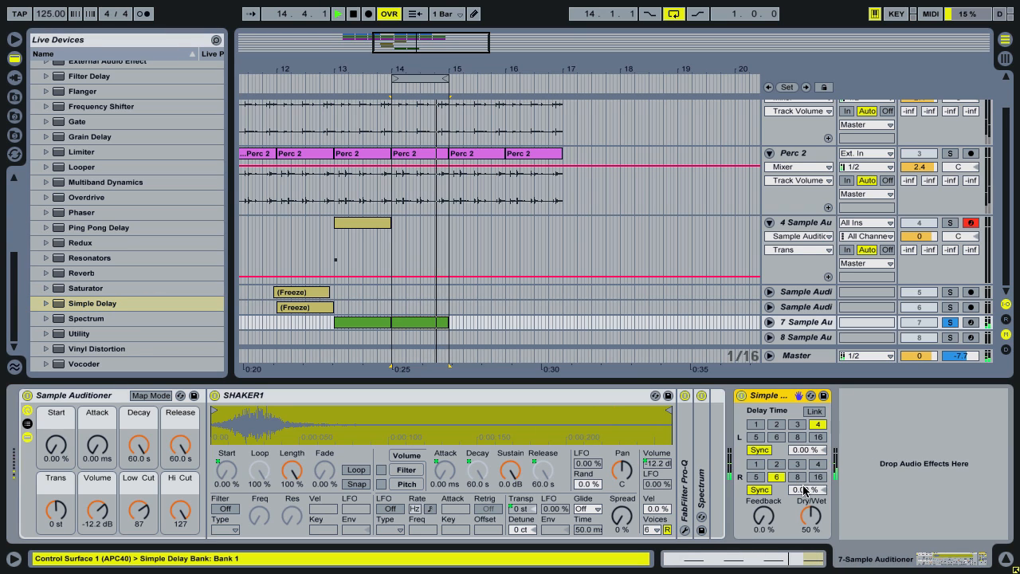
left_click(814, 411)
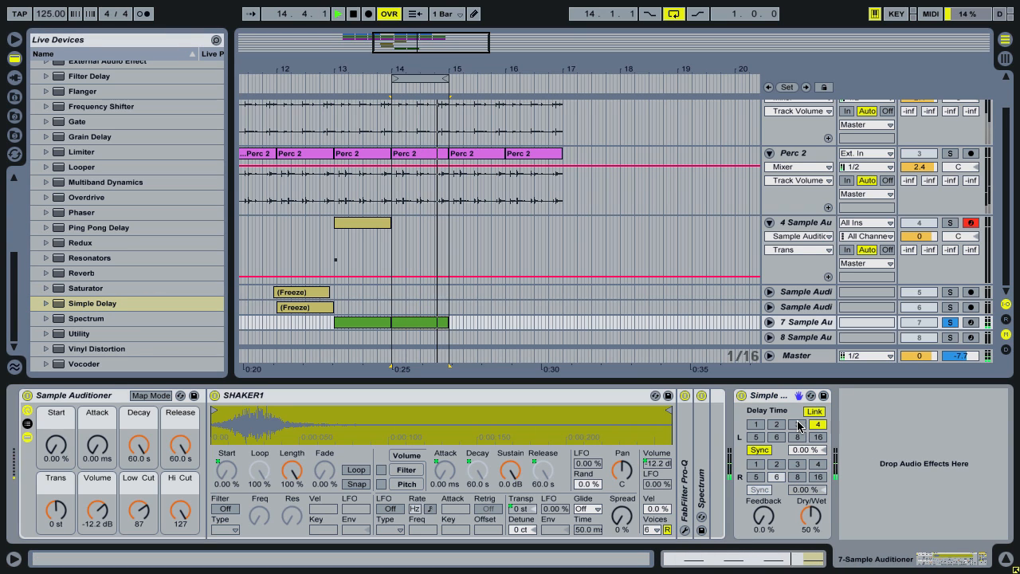
left_click(797, 425)
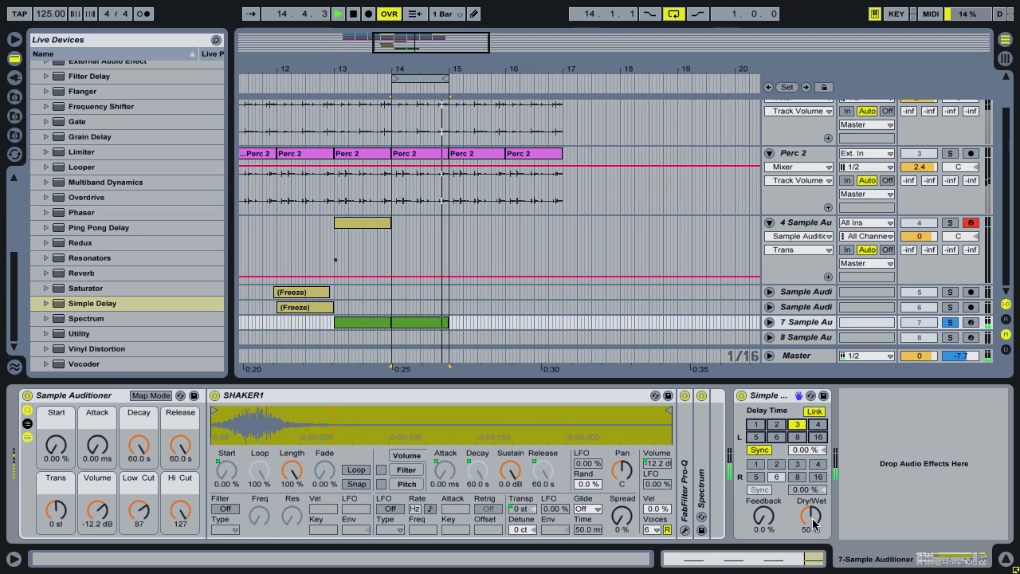
Set the Simple Delay to 29% feedback, 2.60% time offset and 29% dry/wet, and unsolo track 7
left_click(751, 518)
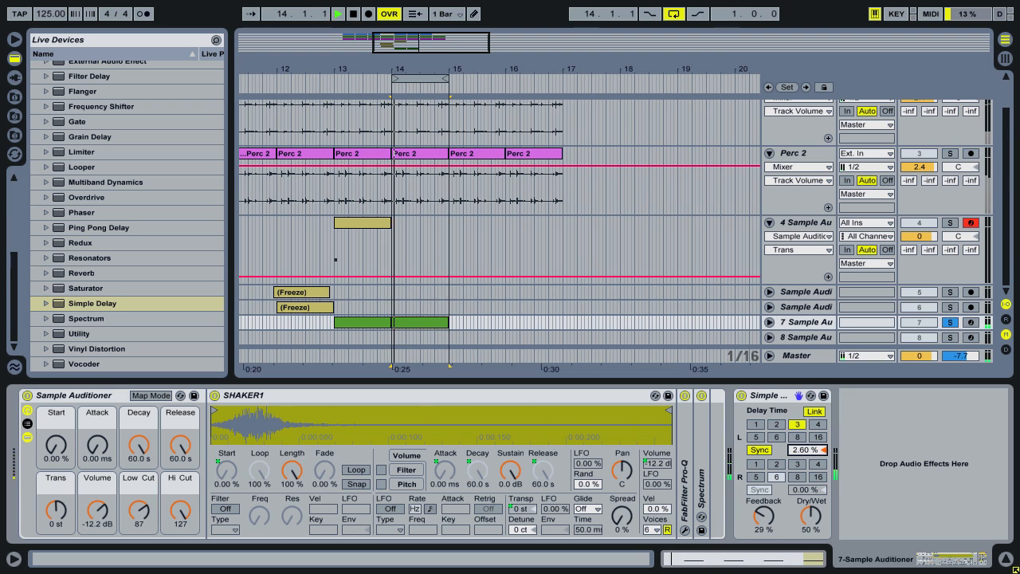
left_click(804, 524)
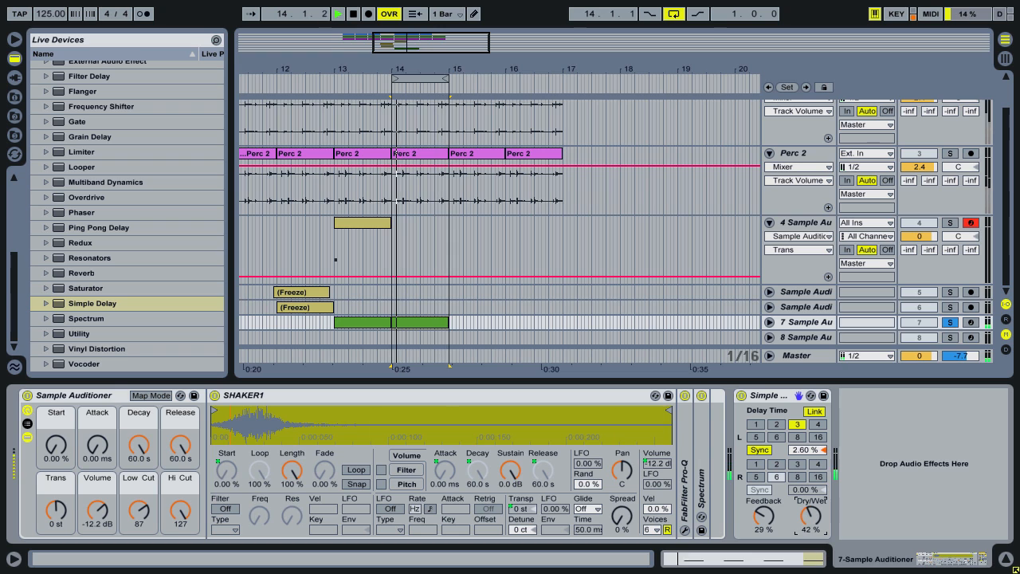
left_click(947, 323)
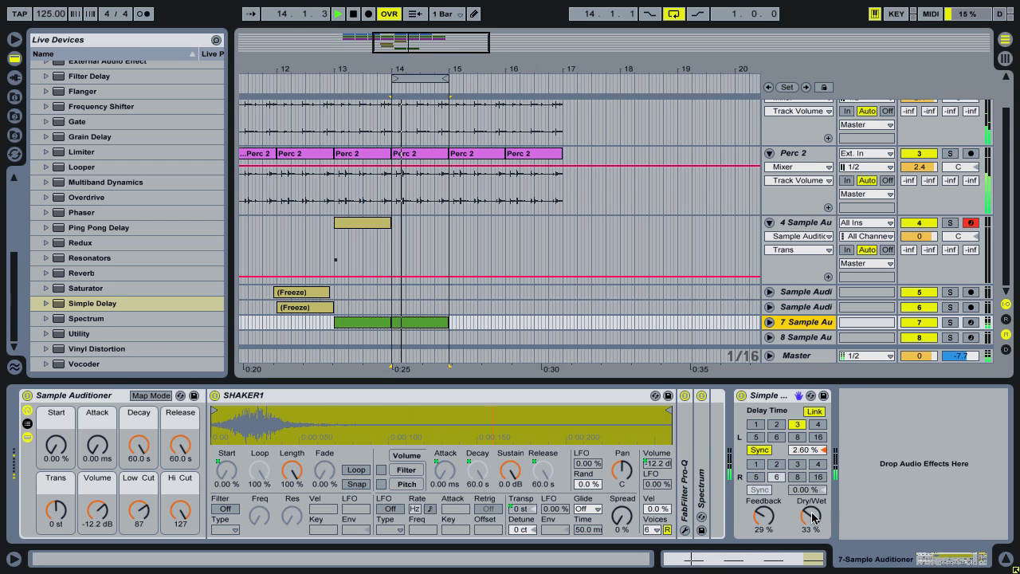
left_click_drag(810, 515, 811, 520)
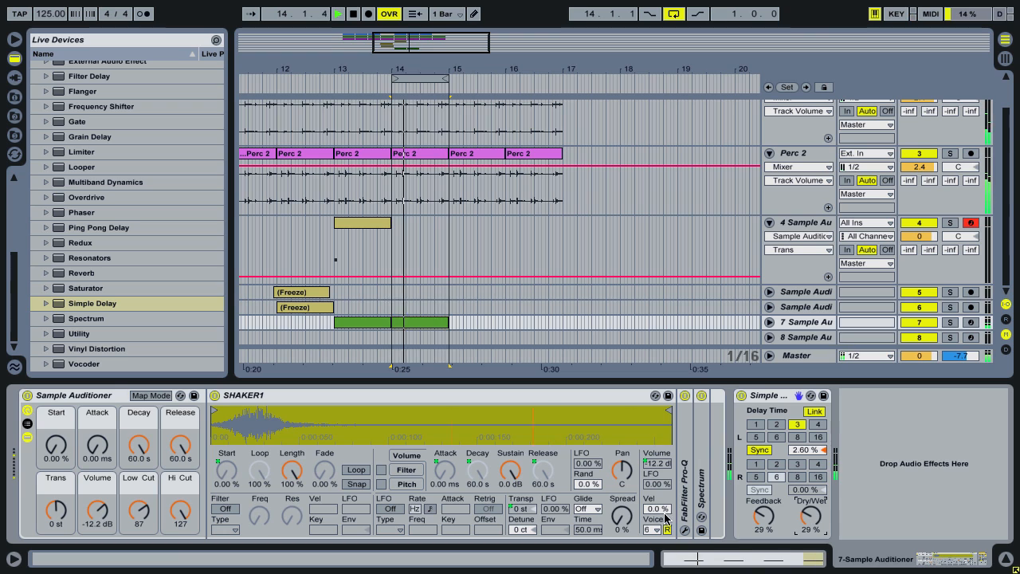
Lower the shaker's Volume macro to -13.9 dB and compare its devices with those on track 4
left_click_drag(104, 511, 105, 515)
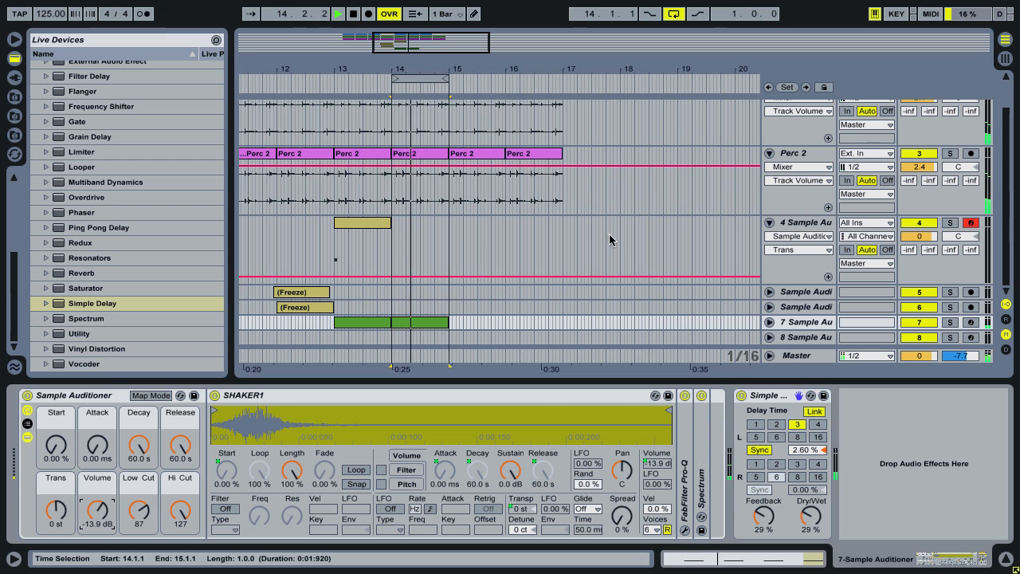
left_click(827, 223)
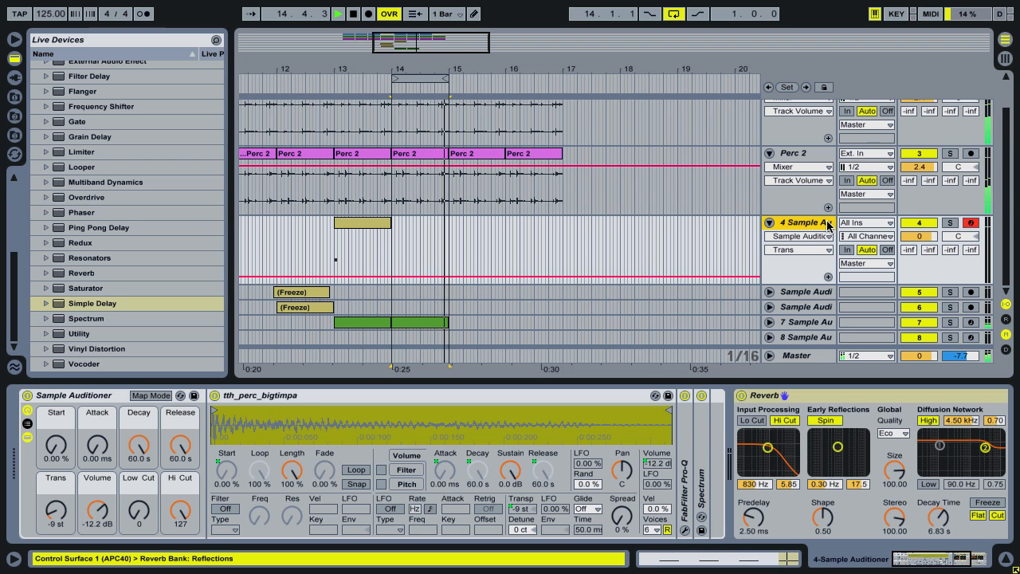
left_click(796, 322)
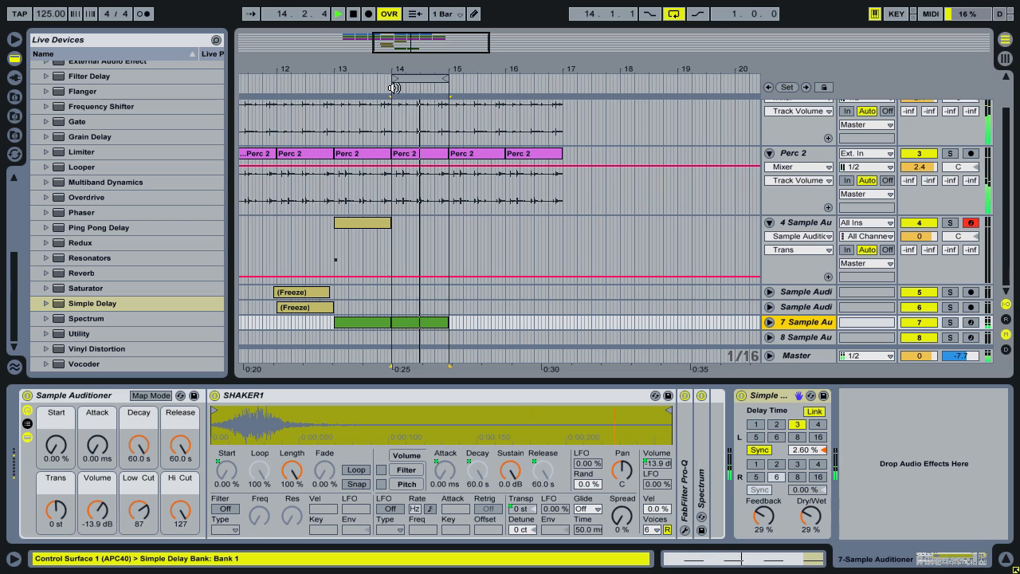
Stop playback and duplicate the bar 14 shaker clip into bars 15 and 16
left_click(413, 326)
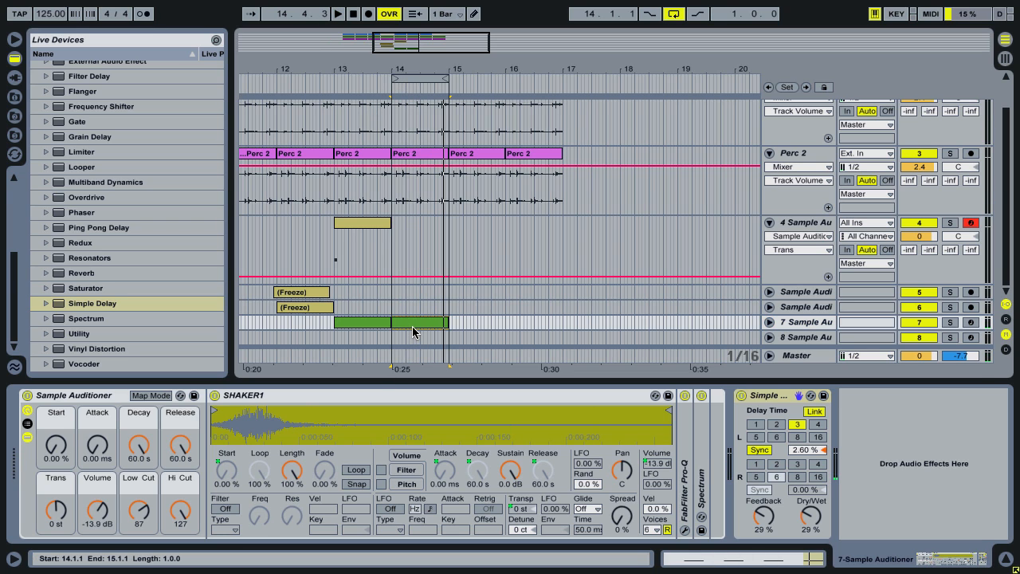
key("ctrl+d")
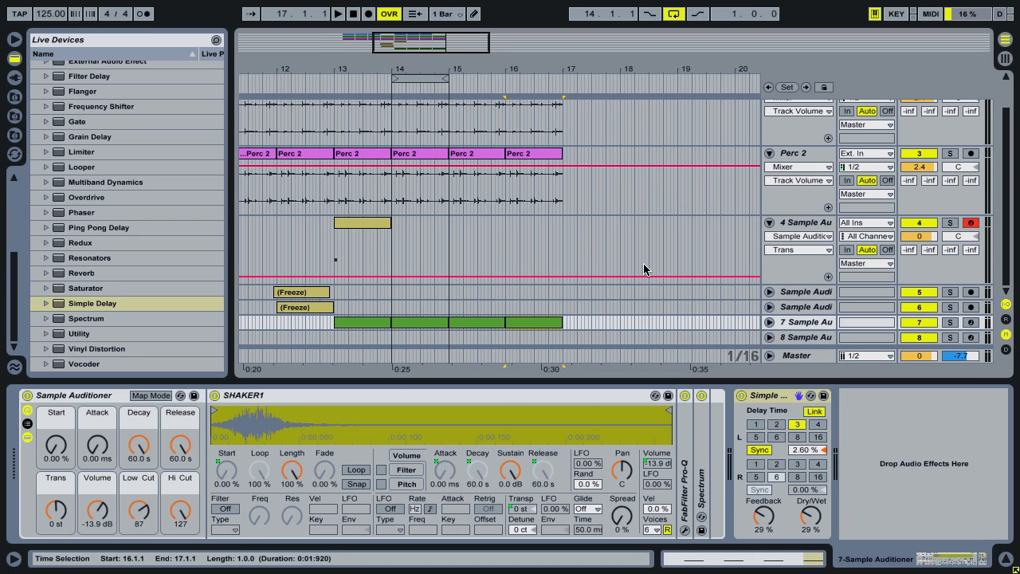
scroll(643, 263, "left", 1)
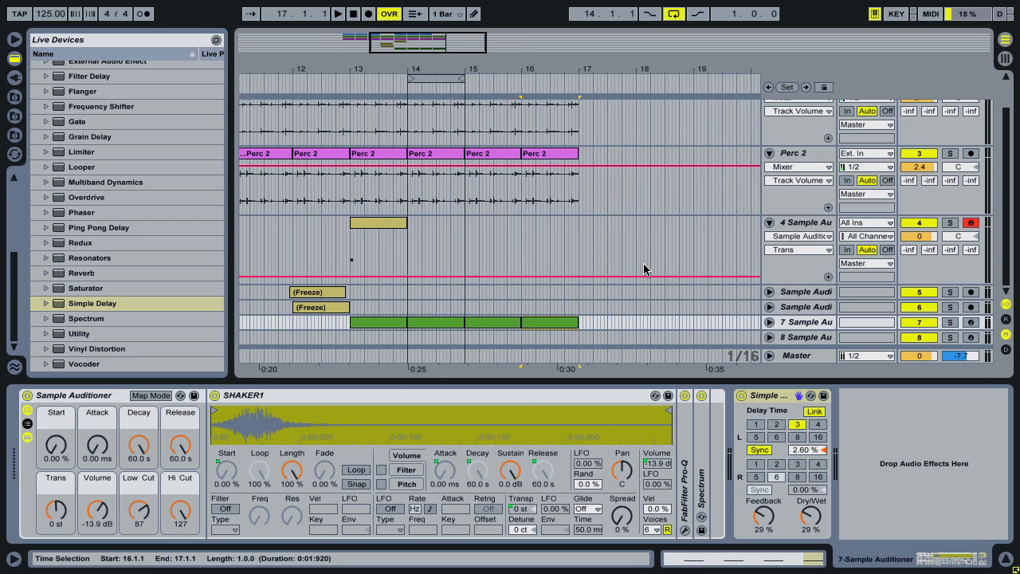
Set the arrangement grid to 1 Bar and insert an empty MIDI clip on track 8 from 15.1.1 to 16.1.1
right_click(525, 260)
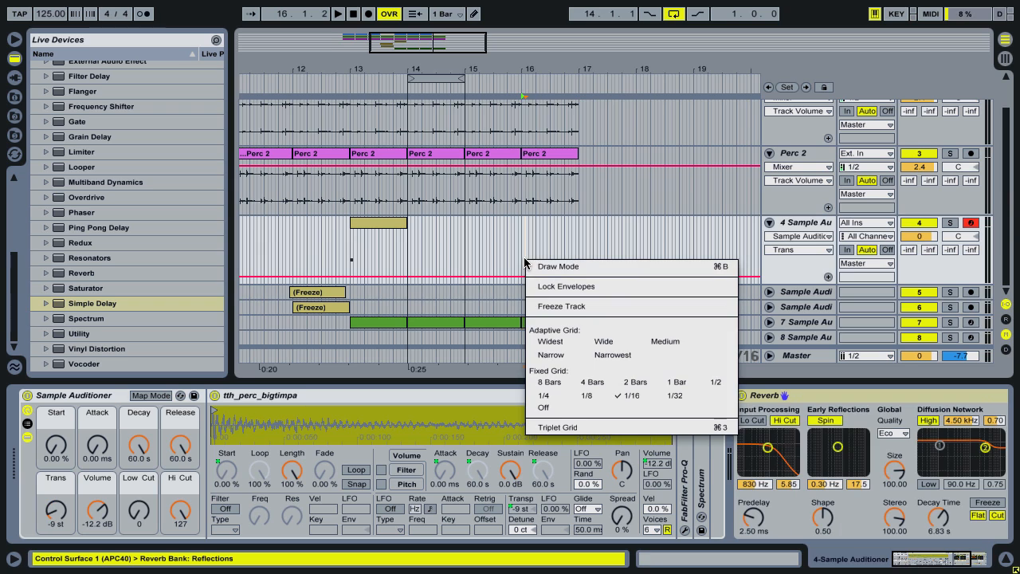
left_click(663, 388)
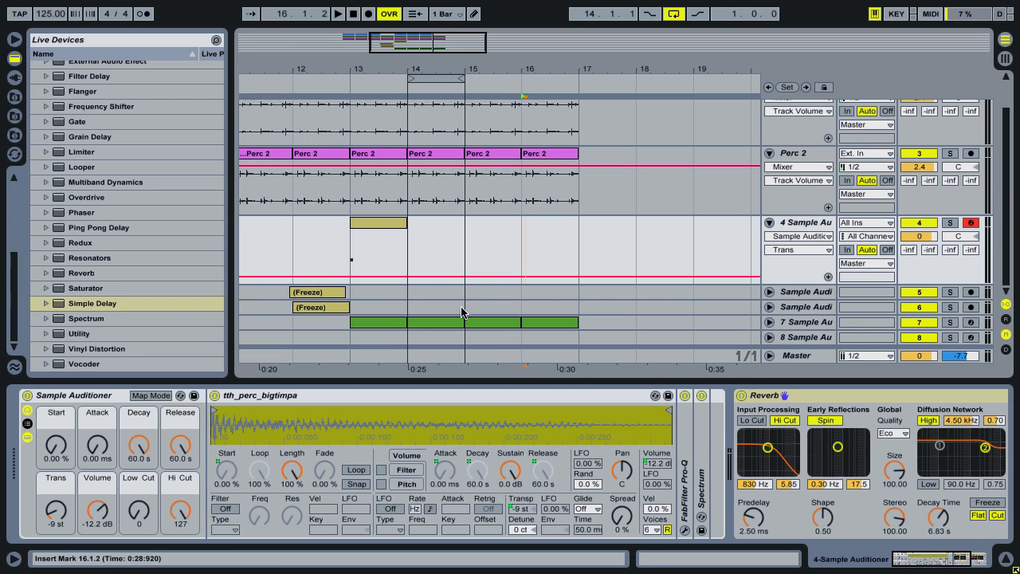
left_click_drag(467, 345, 512, 346)
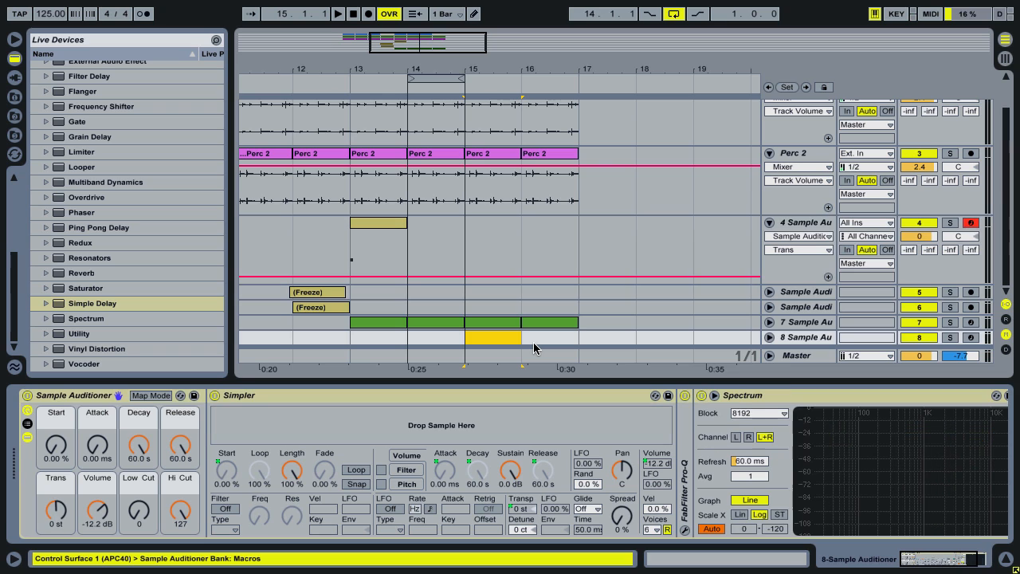
key("super+shift+m")
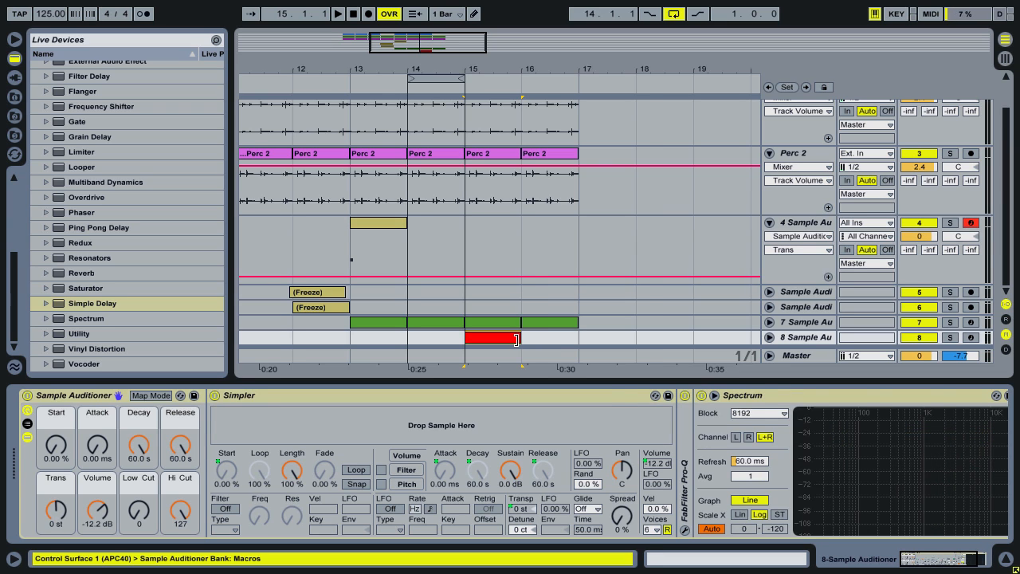
Open the bar 15 clip on track 8, set its note grid to 1/16 and add a C3 note at 1.1.1
double_click(517, 340)
right_click(503, 472)
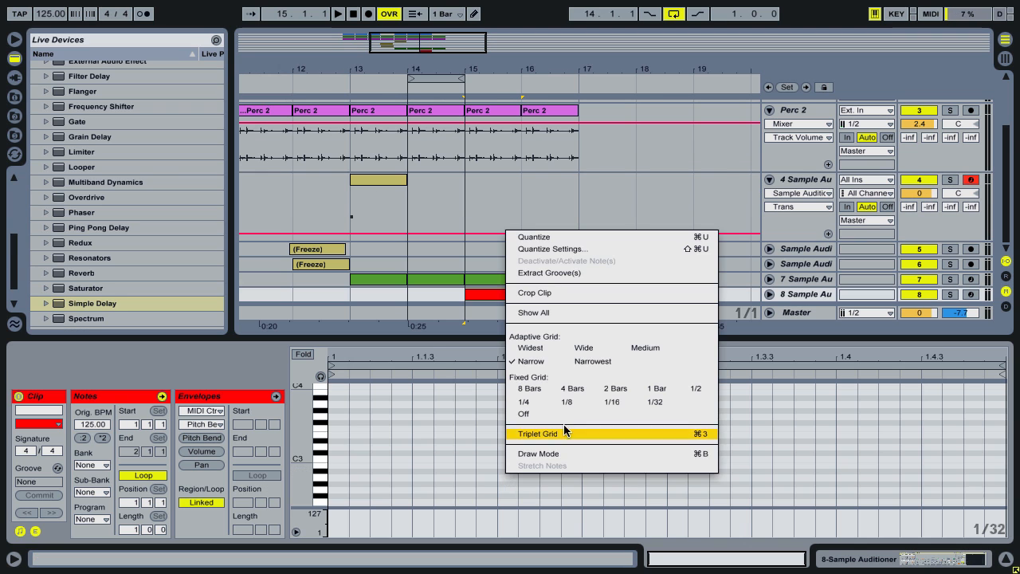
left_click(609, 402)
double_click(348, 457)
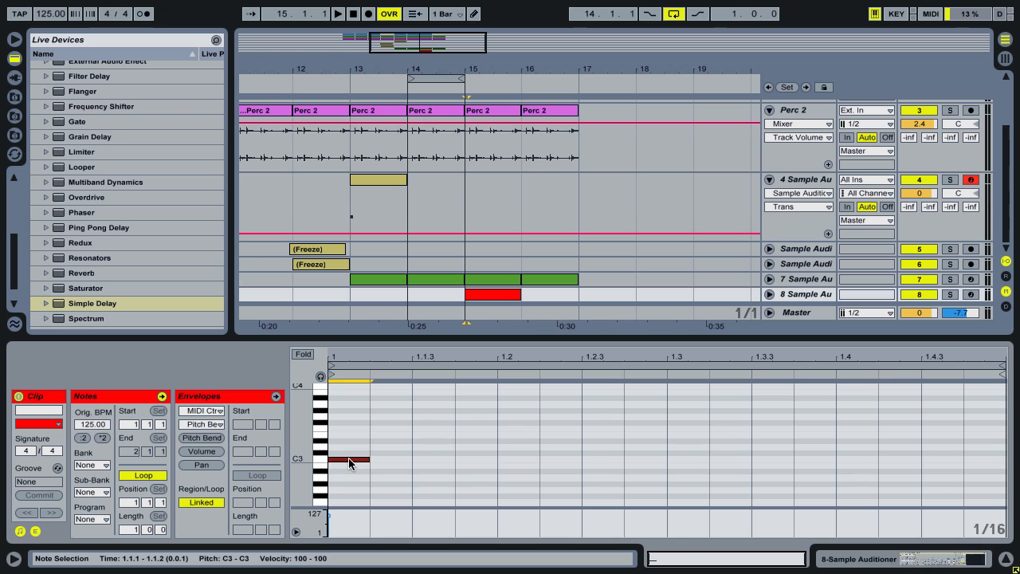
Audition the tth_perc one-shots from tsap up to smallbong1 and load tth_perc_smallbong1.wav into track 8's Simpler
left_click(791, 294)
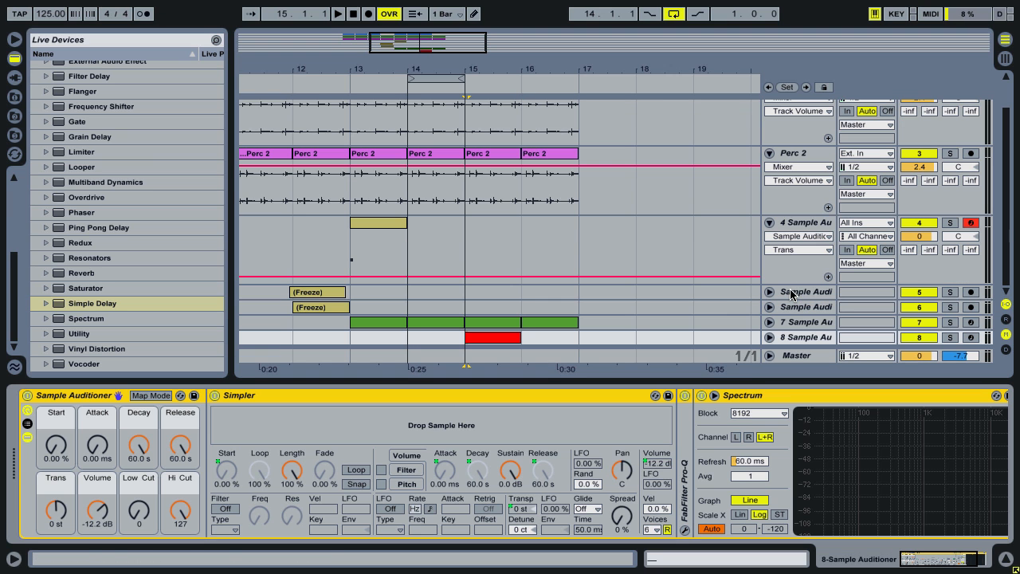
left_click(13, 137)
scroll(138, 191, "up", 4)
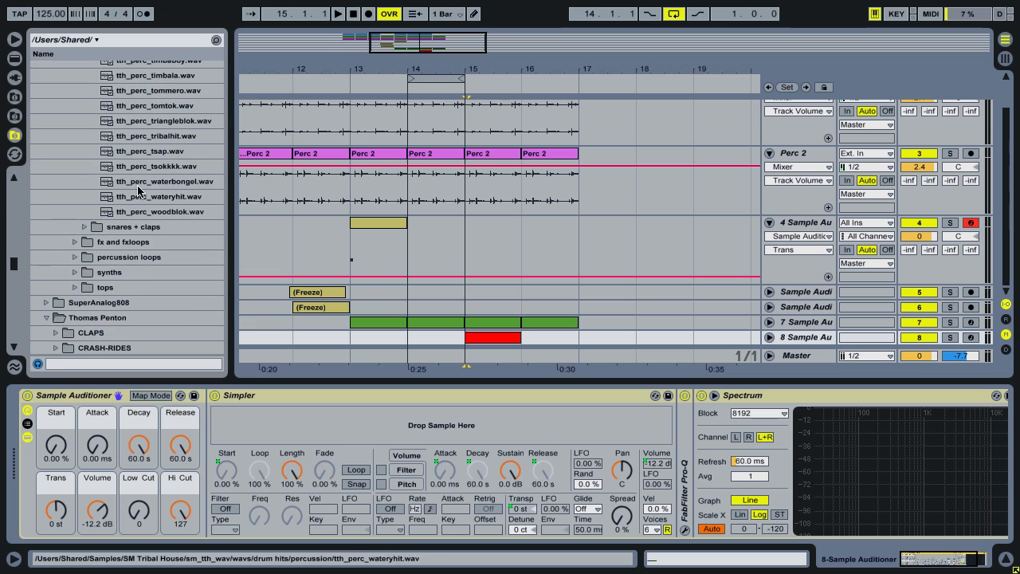
left_click(139, 153)
key("Up")
key("Up")
key("Up")
key("Up")
key("Up")
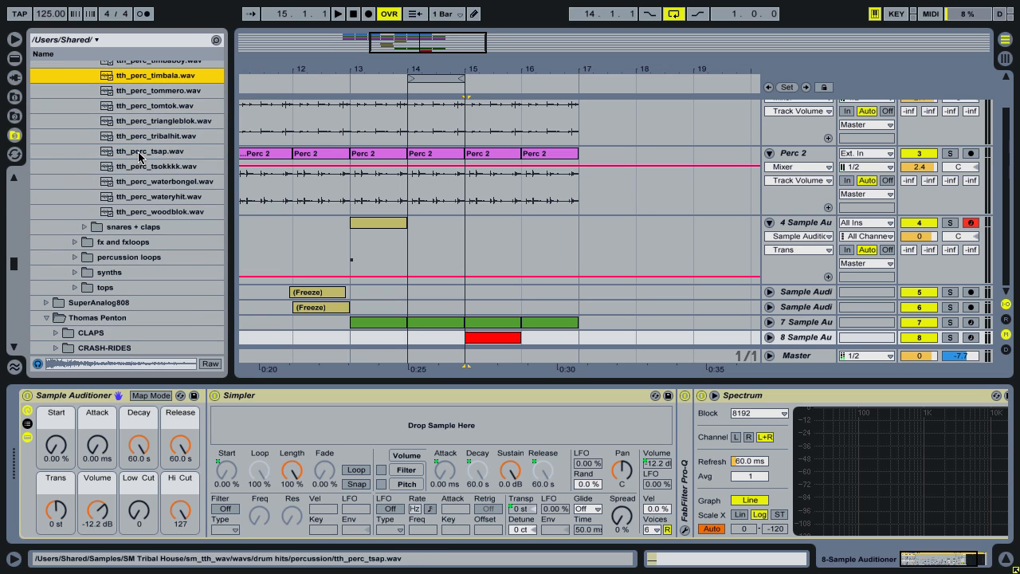
key("Up")
key("Up")
key("Up")
key("Up")
key("Up")
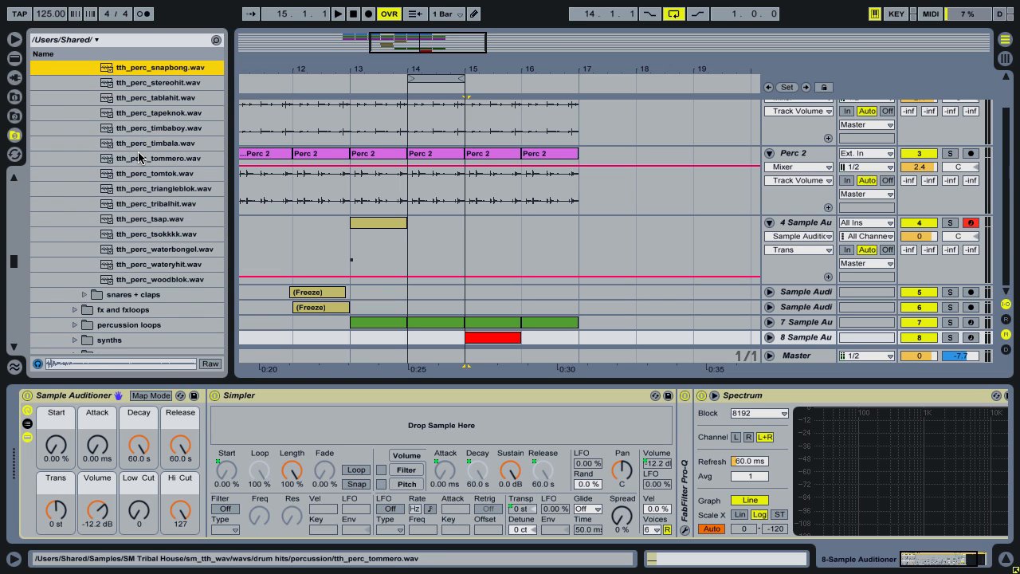
key("Up")
key("Up")
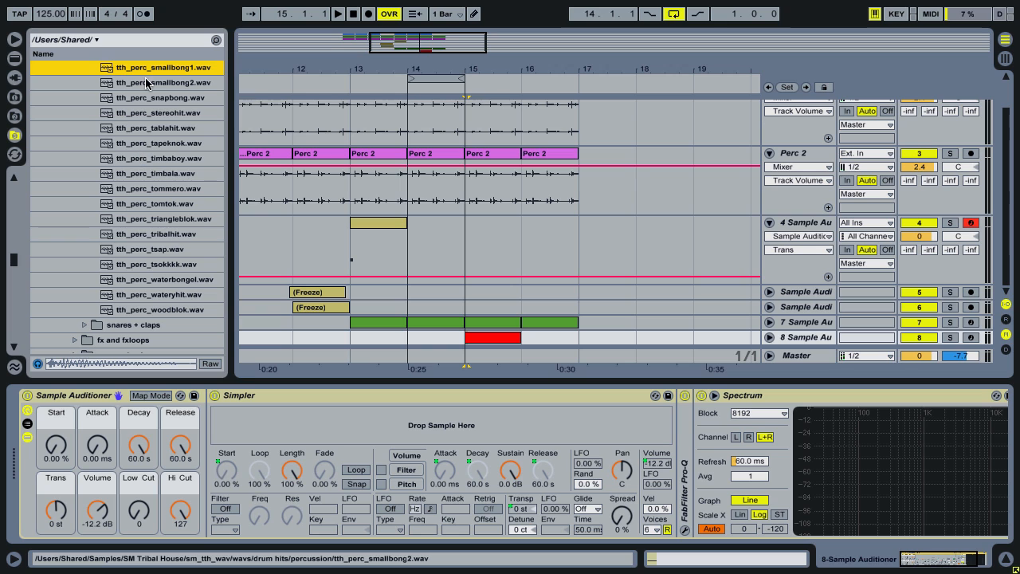
left_click_drag(133, 68, 425, 424)
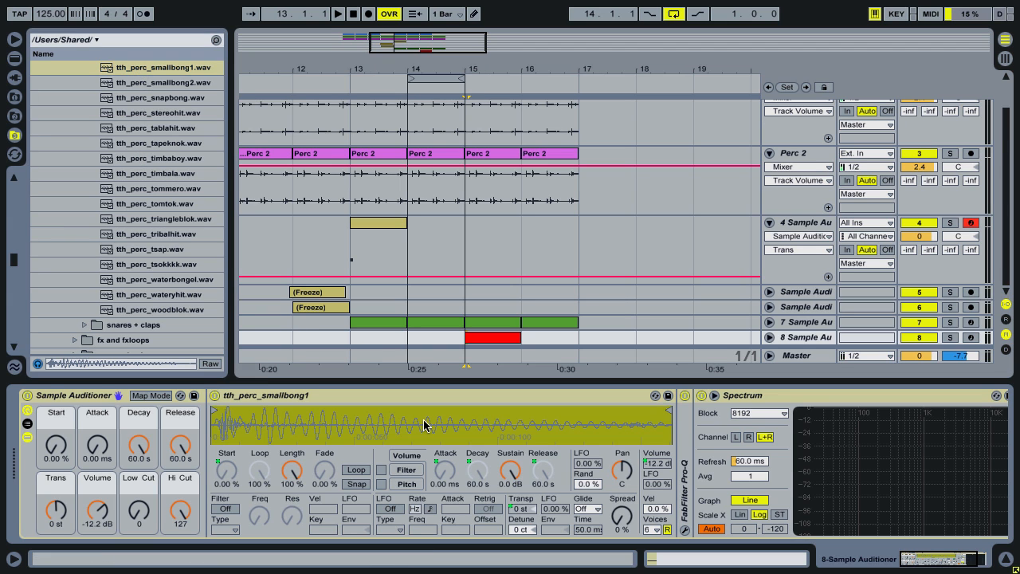
Audition the loaded percussion hit in playback and set its Trans macro to +12 st
key("space")
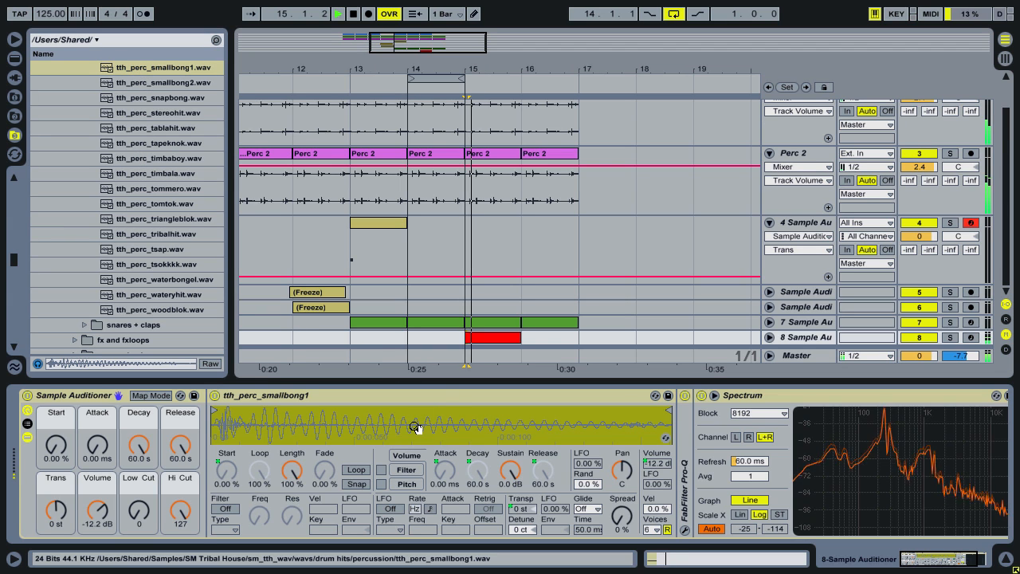
key("space")
key("space")
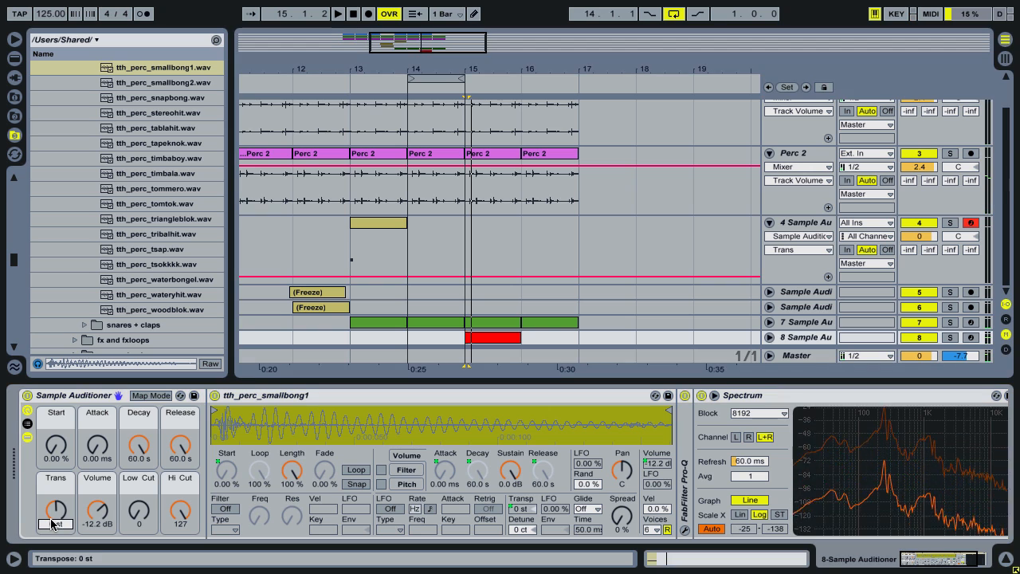
left_click_drag(54, 522, 54, 502)
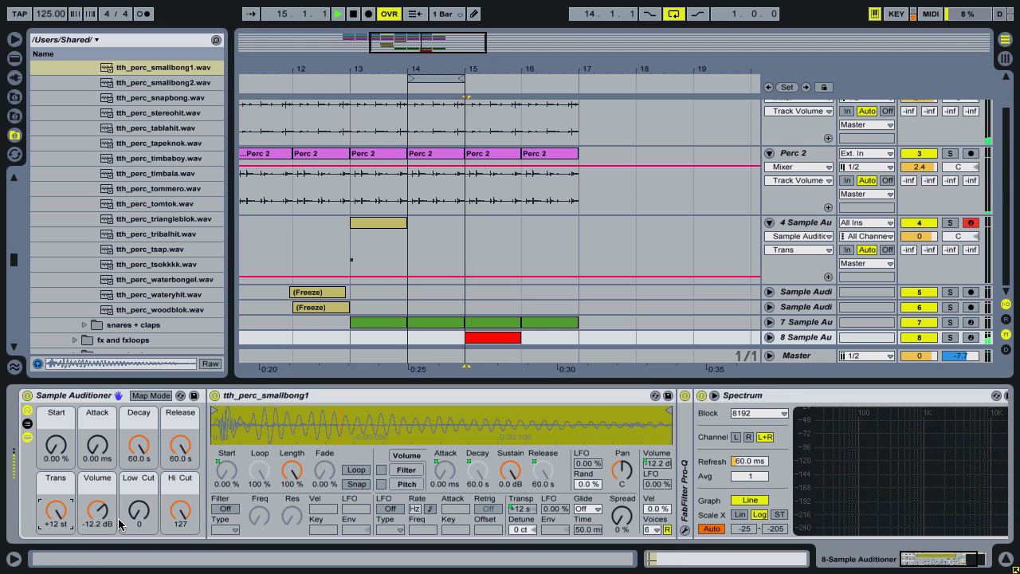
key("space")
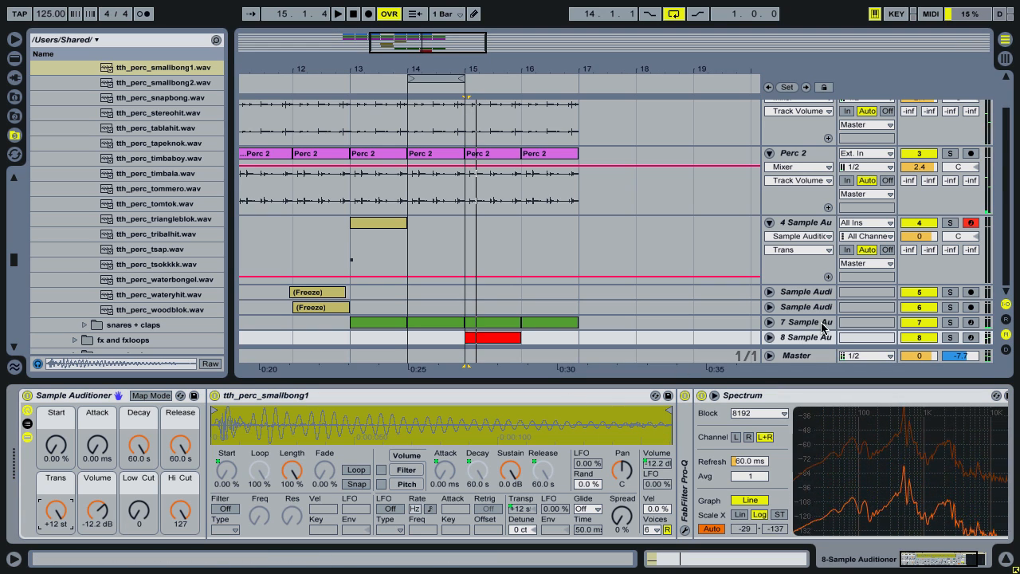
Fold the Spectrum on track 8, add a Ping Pong Delay after it and audition the result
left_click(791, 338)
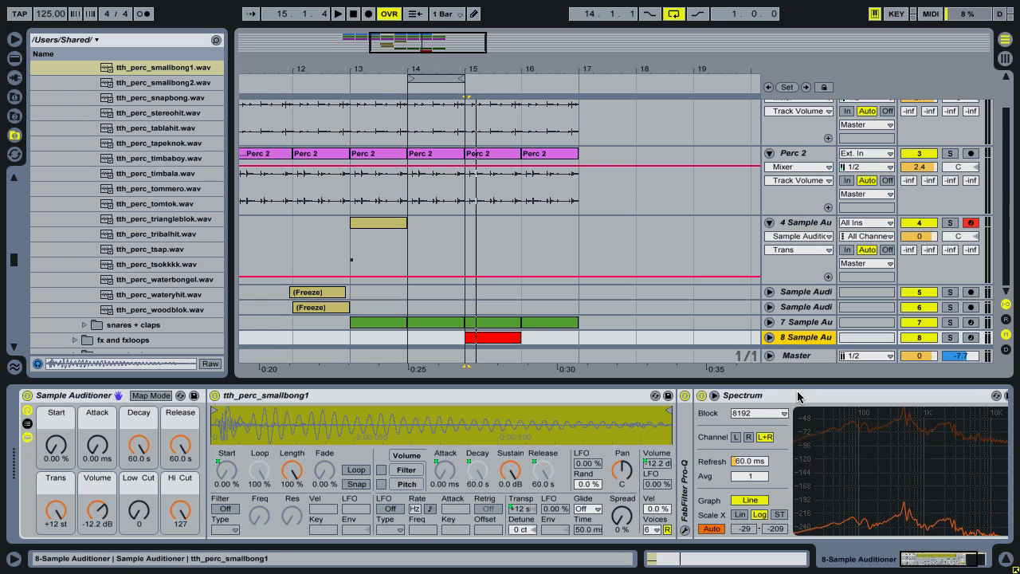
double_click(733, 394)
left_click(11, 58)
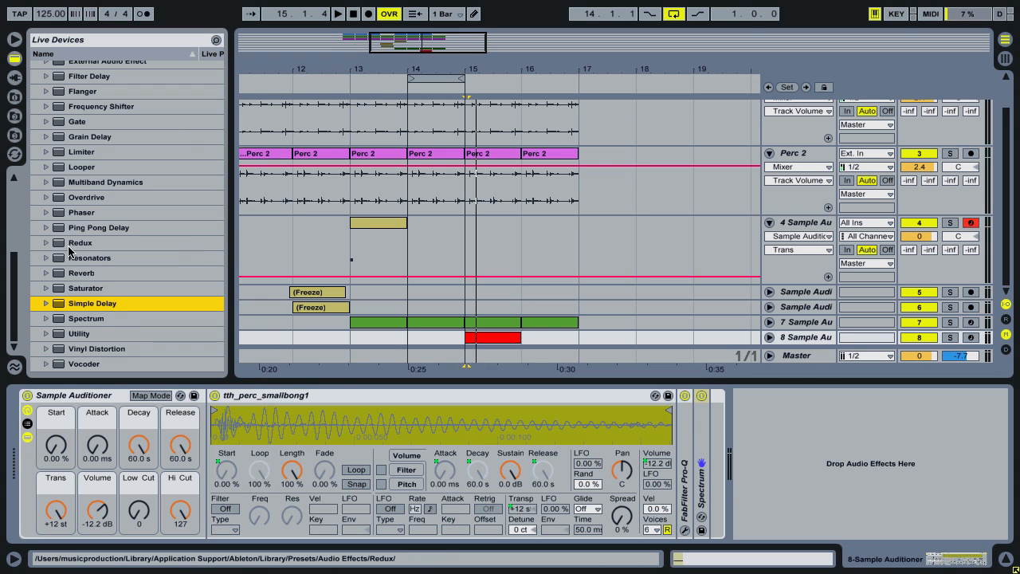
left_click_drag(77, 230, 797, 449)
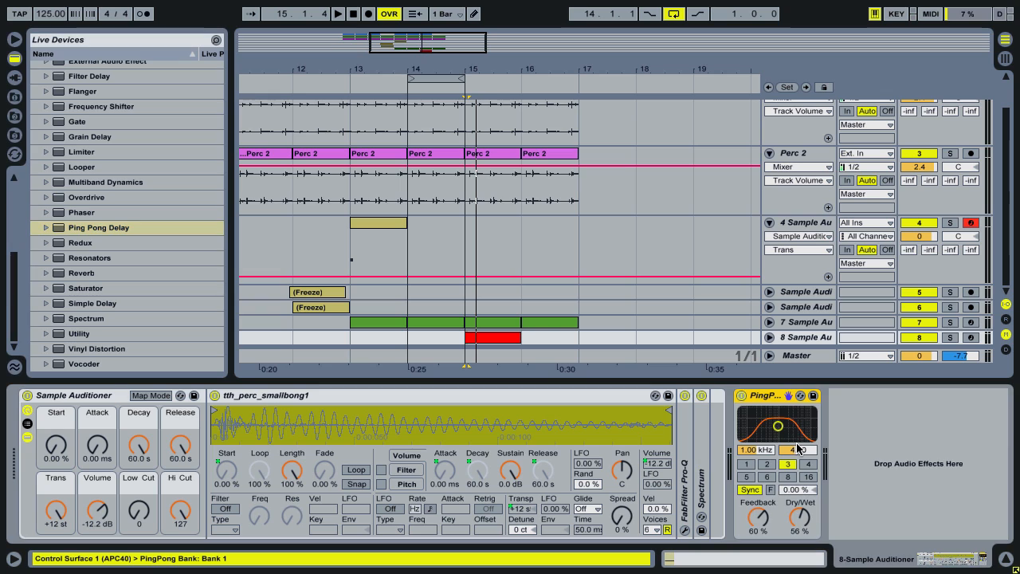
key("space")
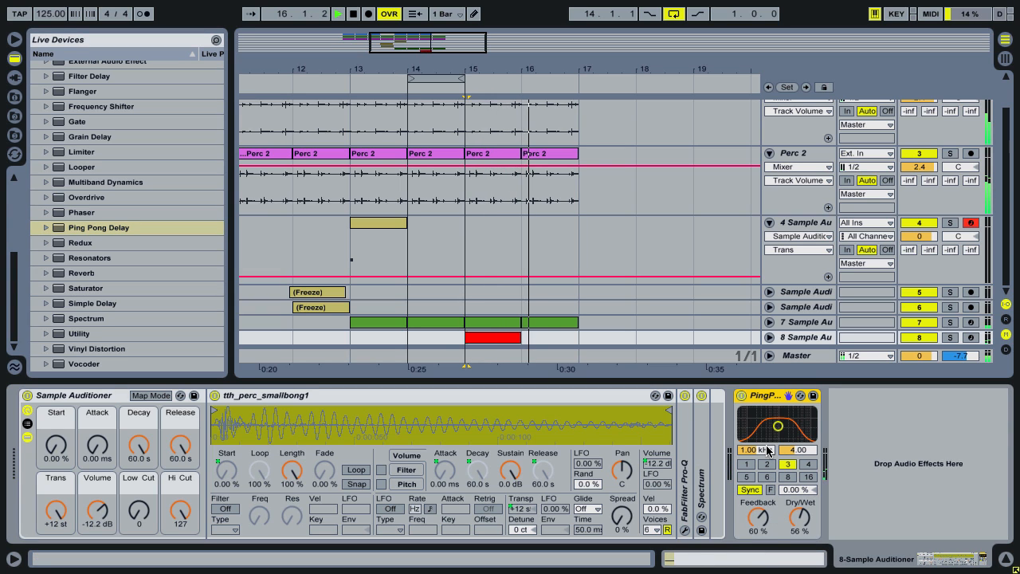
key("space")
Switch the Ping Pong Delay to Repitch mode and unsynced timing, with a delay time of 235 ms
right_click(771, 396)
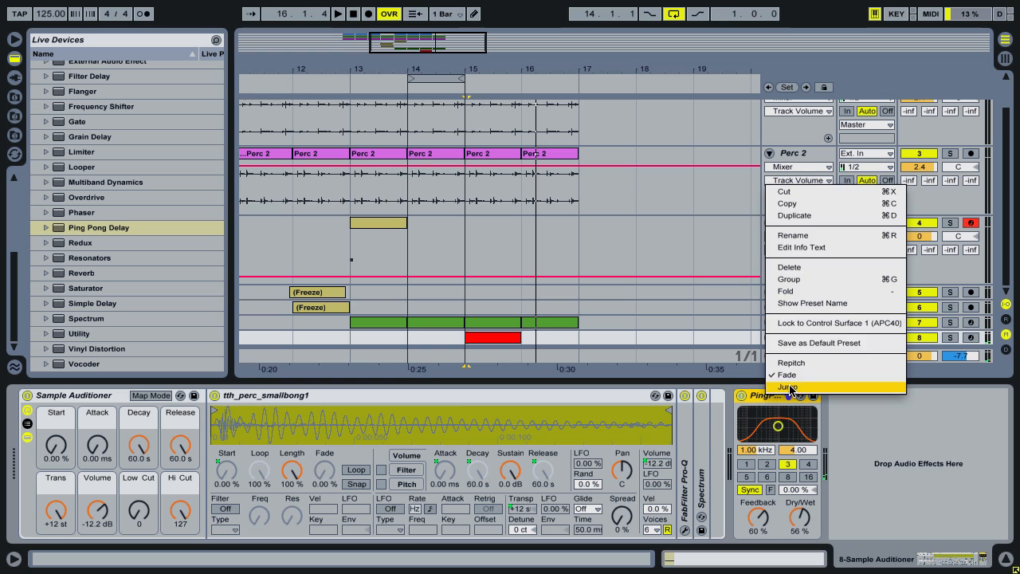
left_click(791, 369)
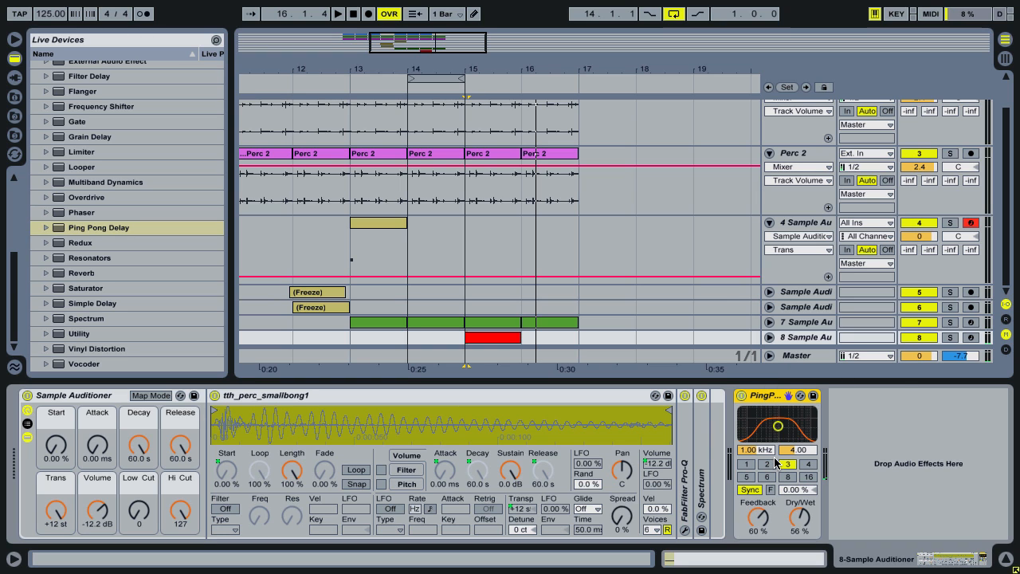
left_click(750, 489)
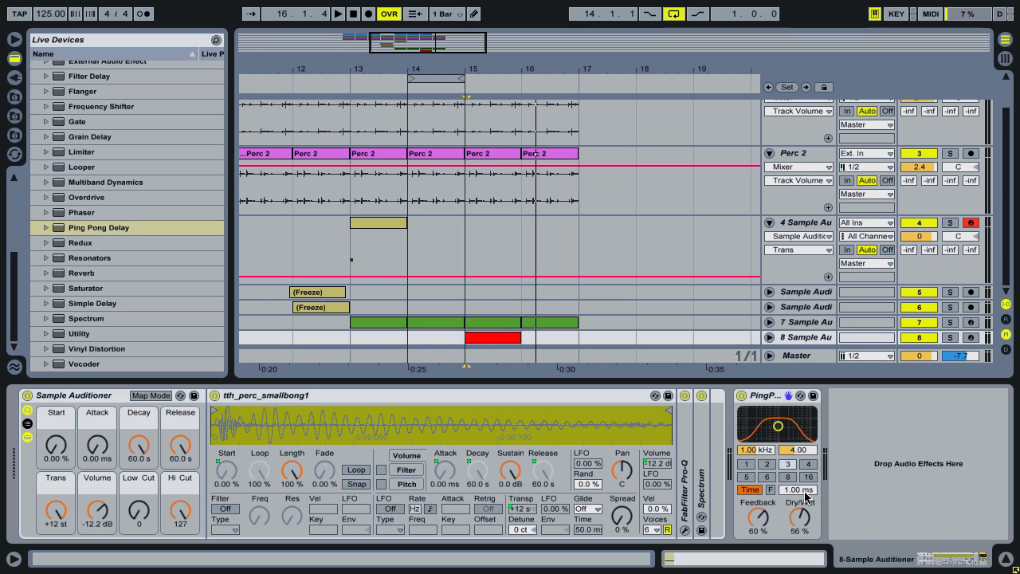
left_click_drag(797, 489, 798, 473)
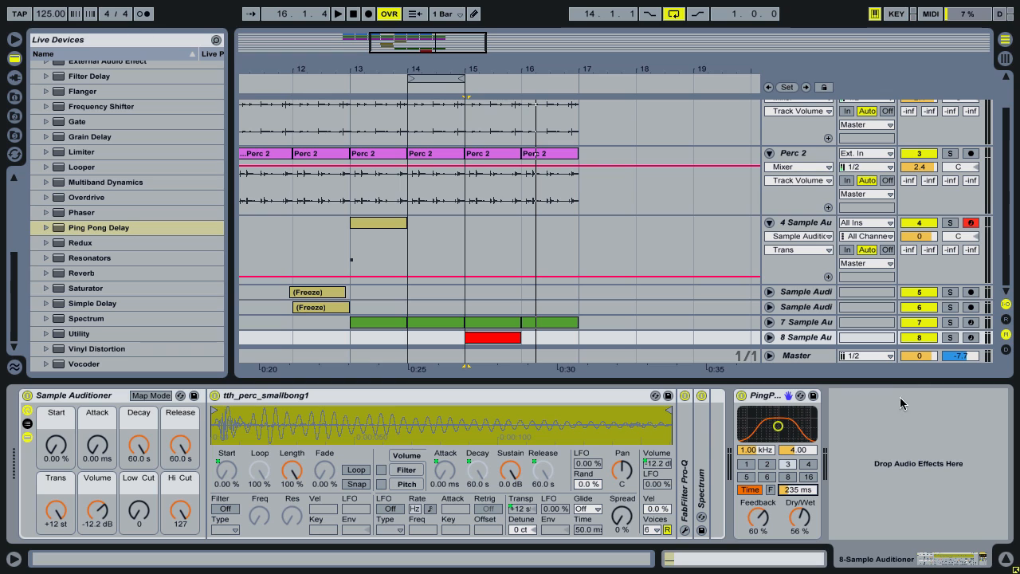
Solo track 8 and lower the Ping Pong Delay's time to 110 ms while auditioning it
left_click(944, 339)
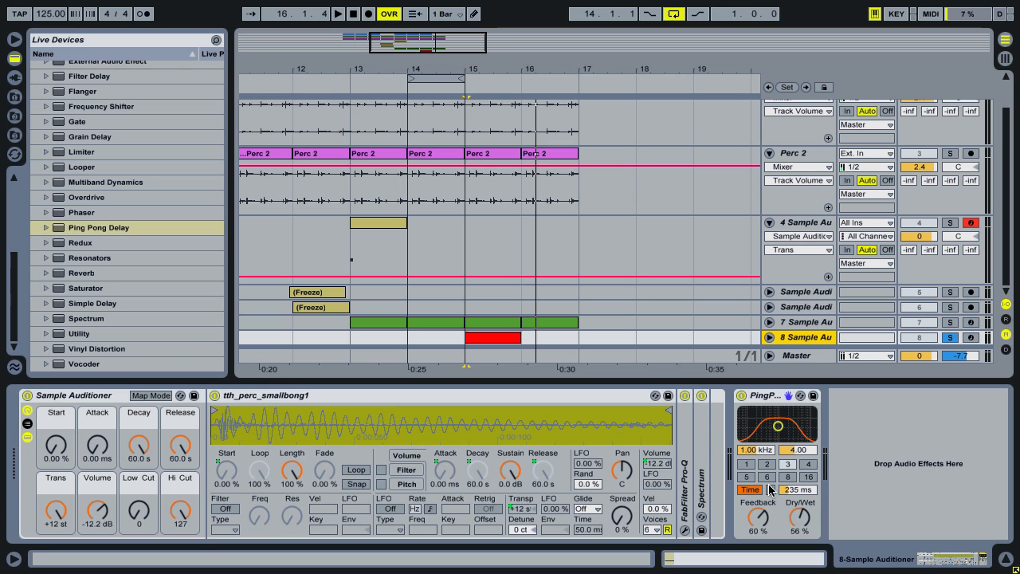
key("space")
mouse_move(793, 490)
left_mouse_down()
mouse_move(793, 471)
mouse_move(793, 519)
mouse_move(793, 480)
left_mouse_up()
key("space")
key("space")
key("space")
key("space")
key("space")
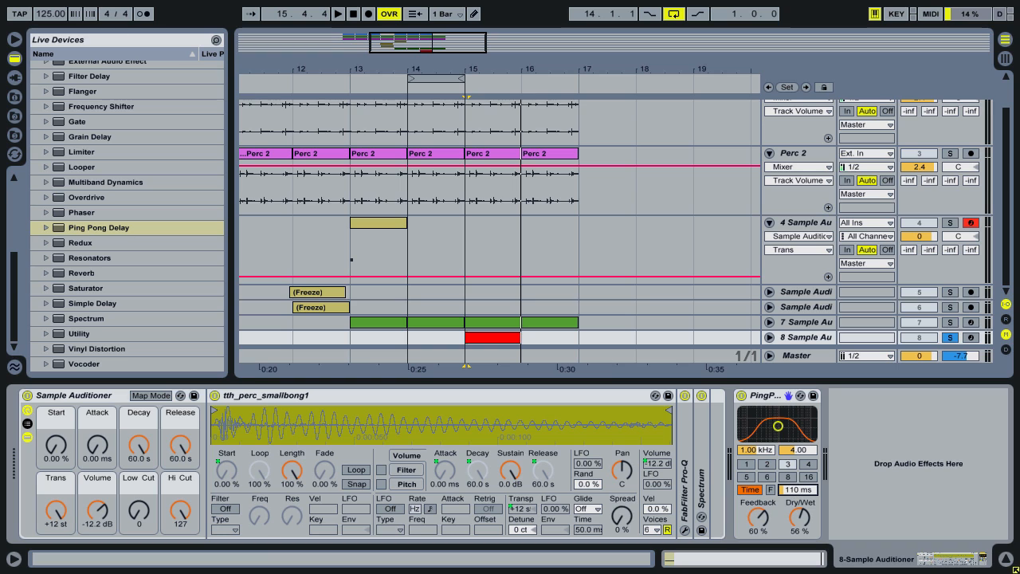
Set the loop to cover bars 15 and 16, and unfold track 8 to show its Time Delay automation lane
left_click(437, 81)
key("Up")
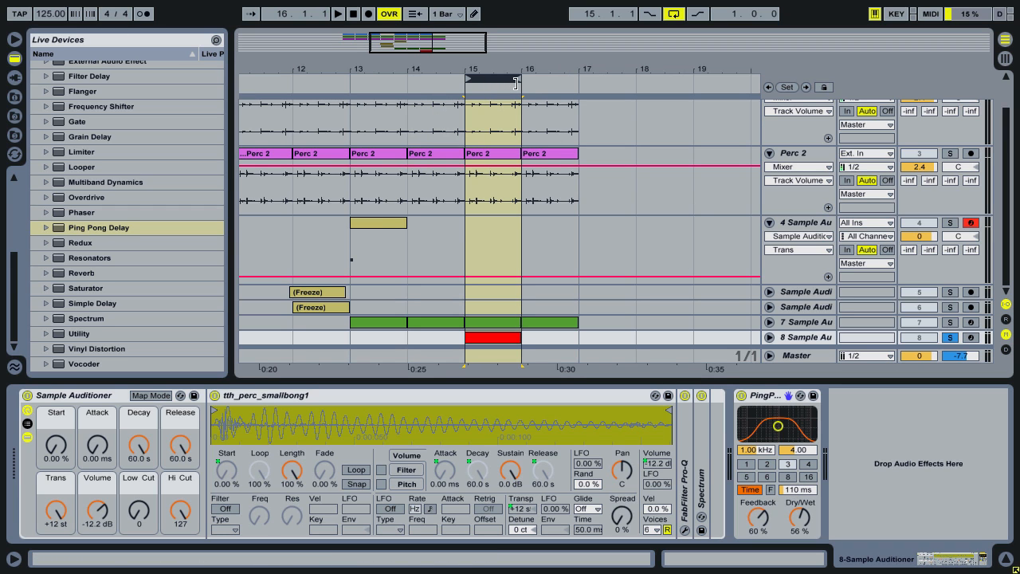
left_click_drag(519, 81, 583, 86)
key("z")
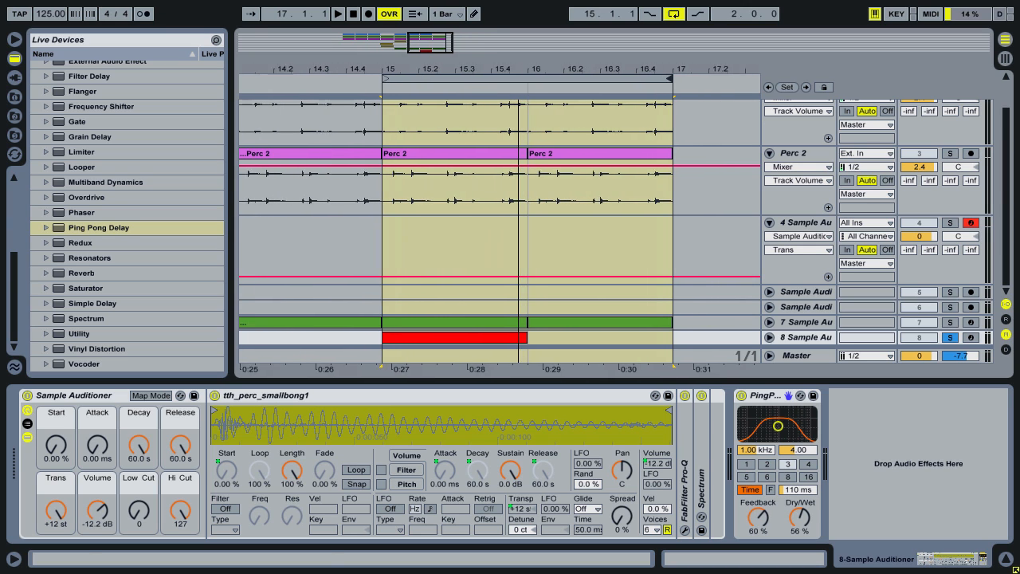
left_click(769, 337)
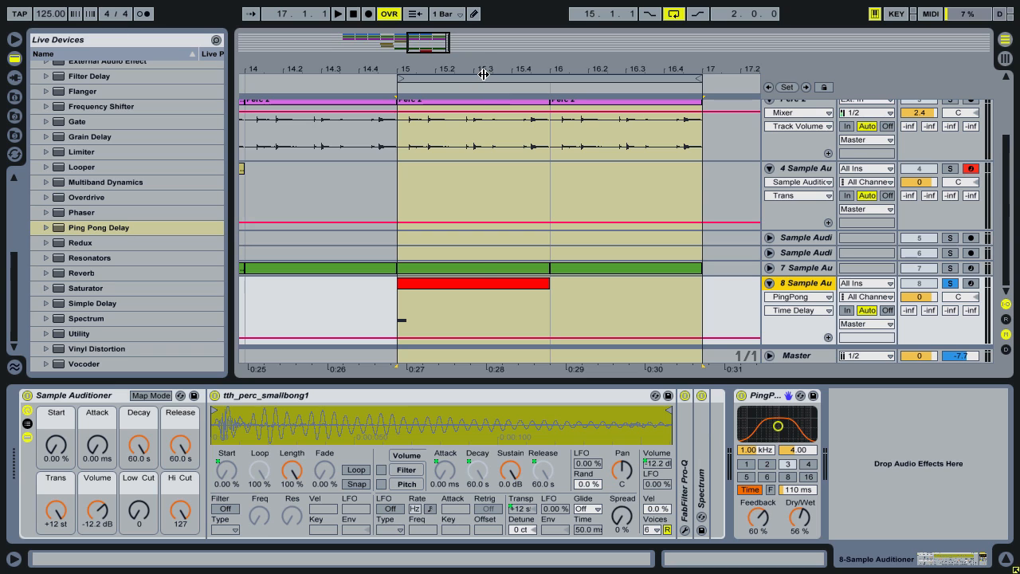
left_click_drag(484, 65, 524, 69)
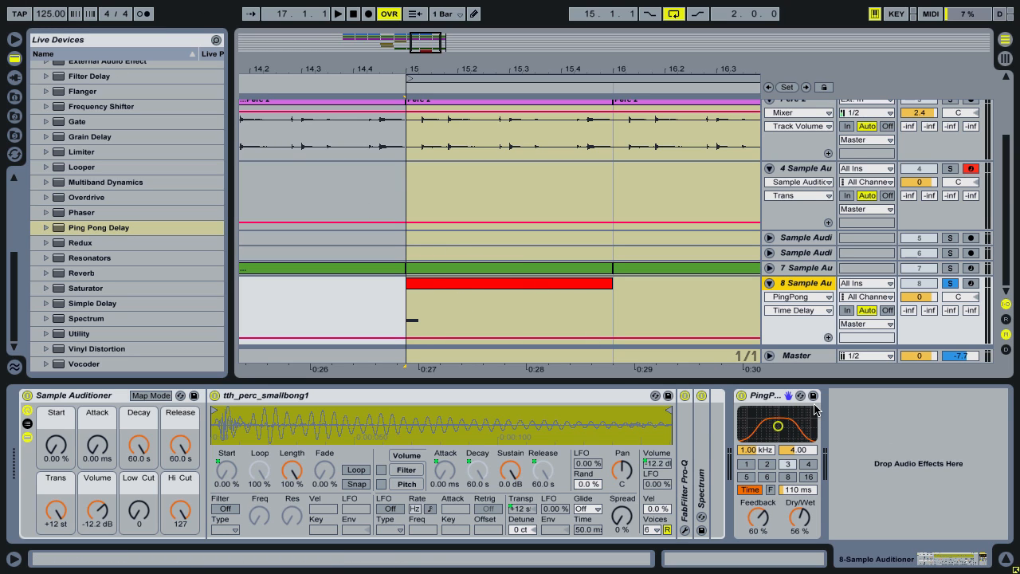
Set the Ping Pong Delay's time to 120 ms
left_click(802, 490)
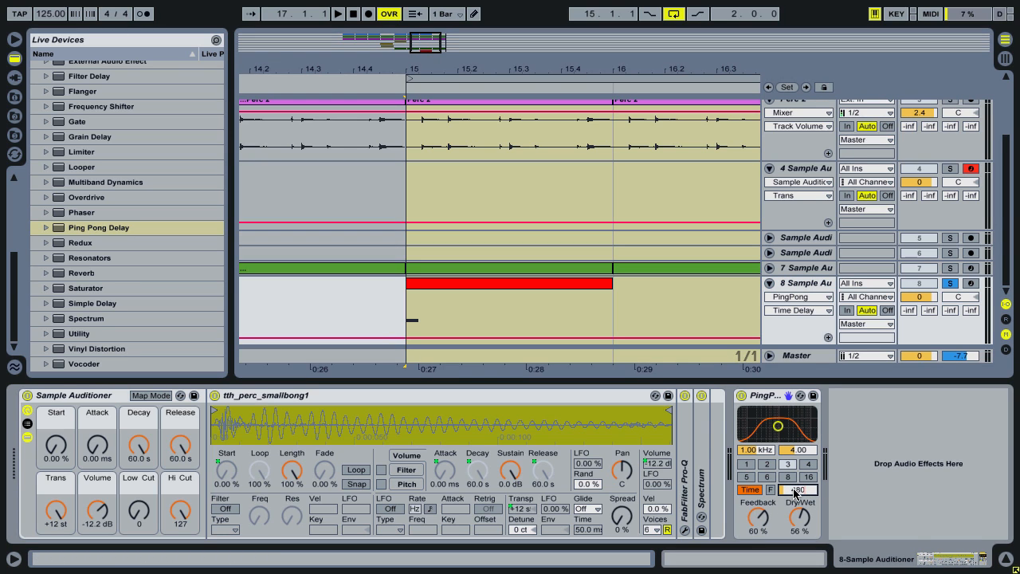
type("480120")
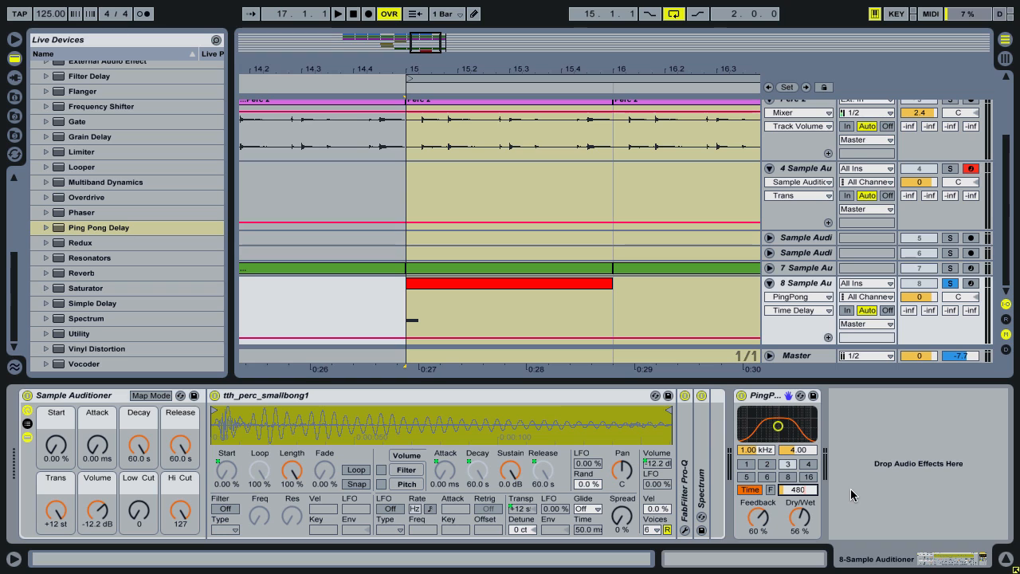
key("BackSpace")
key("BackSpace")
key("BackSpace")
key("BackSpace")
key("BackSpace")
key("BackSpace")
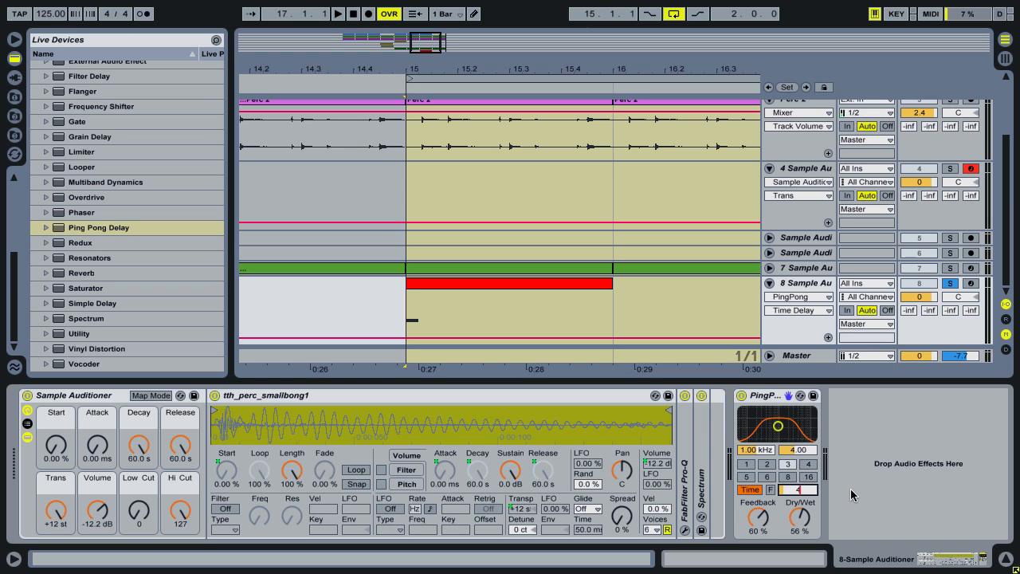
type("120")
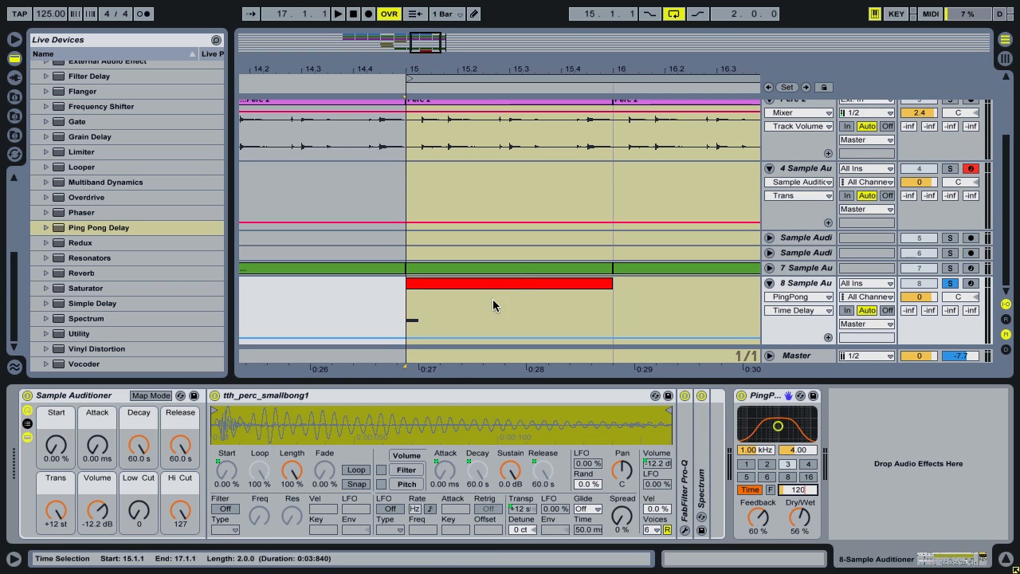
Draw a Time Delay automation ramp on track 8 from about 576 ms near the start of bar 15 to about 122 ms past 15.3
mouse_move(505, 73)
left_mouse_down()
mouse_move(447, 74)
mouse_move(495, 73)
left_mouse_up()
left_click(468, 285)
key("space")
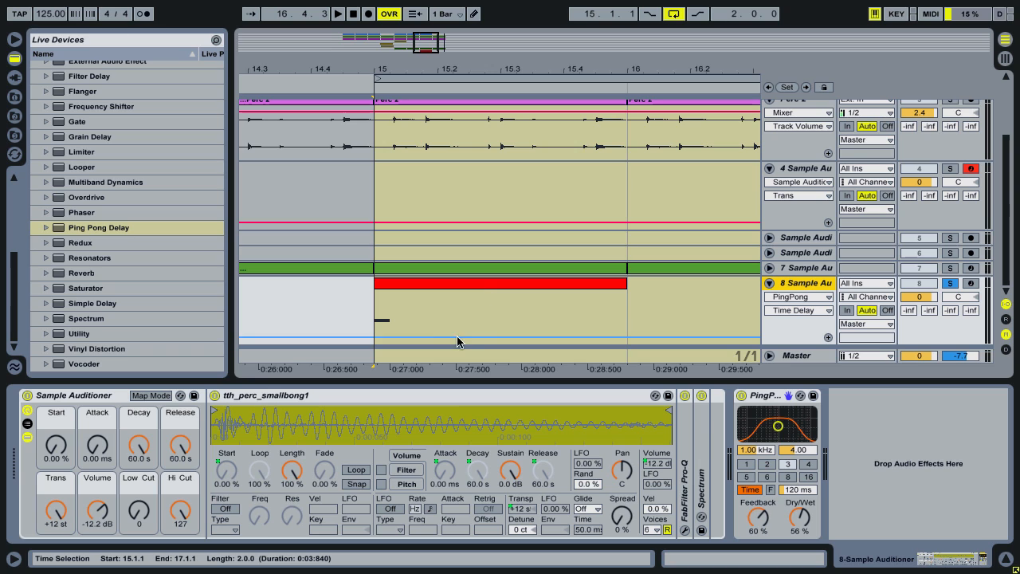
left_click(534, 337)
left_click(534, 338)
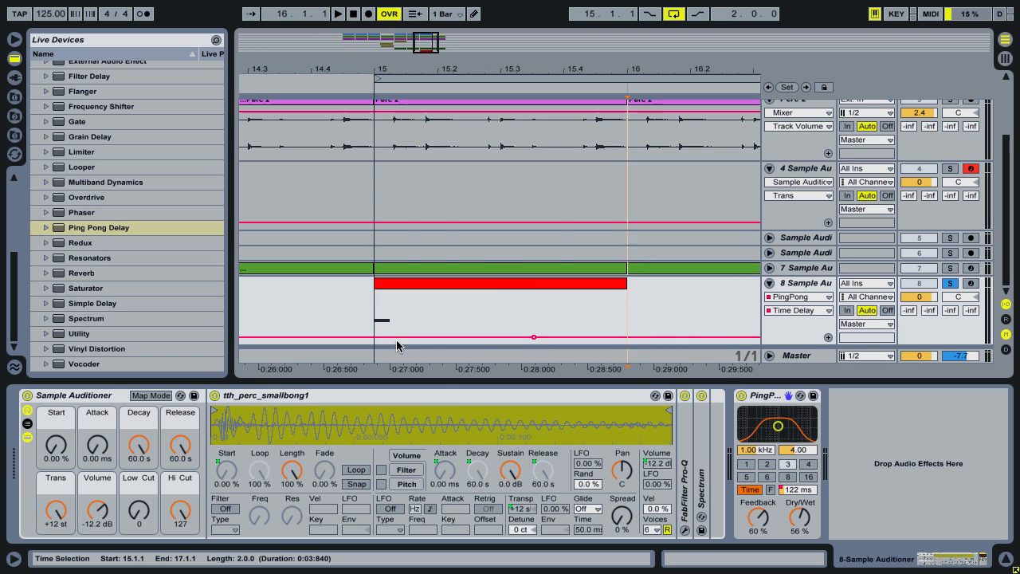
left_click(397, 338)
left_click_drag(397, 338, 392, 314)
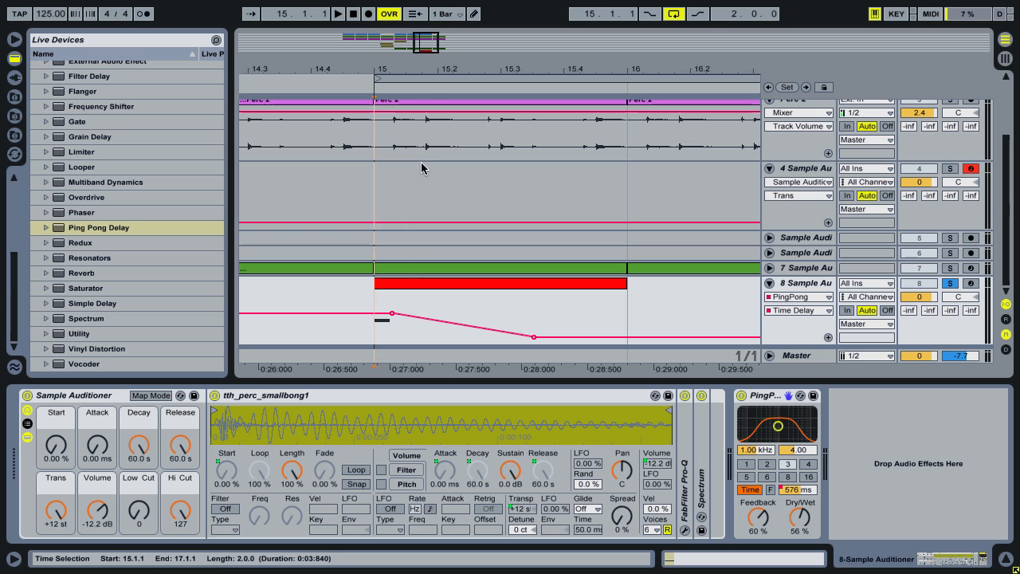
Audition the looped bars and move the ramp's lower Time Delay breakpoint earlier to about 15.3, at about 137 ms
mouse_move(435, 67)
left_mouse_down()
mouse_move(441, 46)
mouse_move(446, 60)
left_mouse_up()
left_click(448, 80)
key("space")
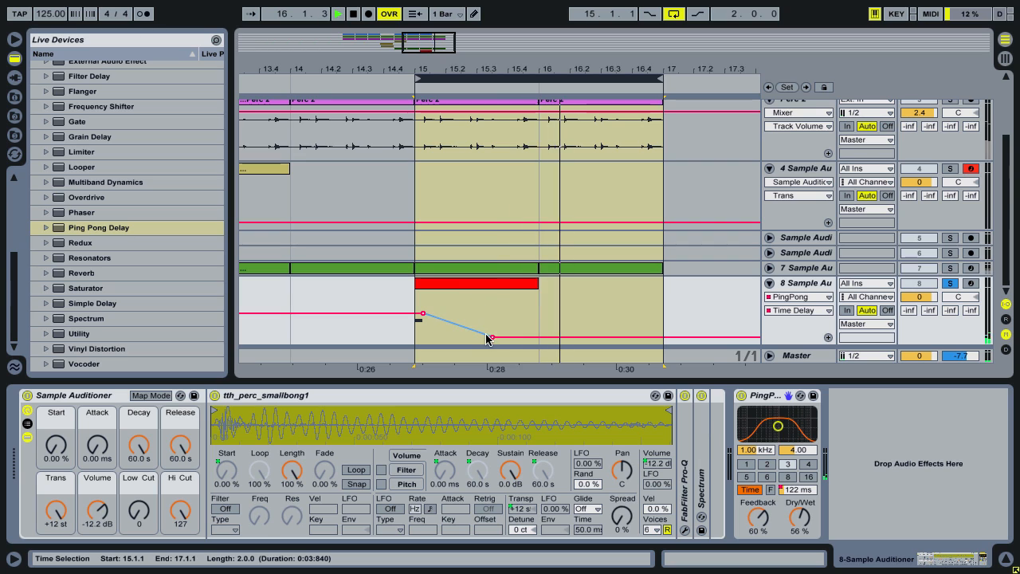
key("space")
left_click_drag(492, 337, 476, 337)
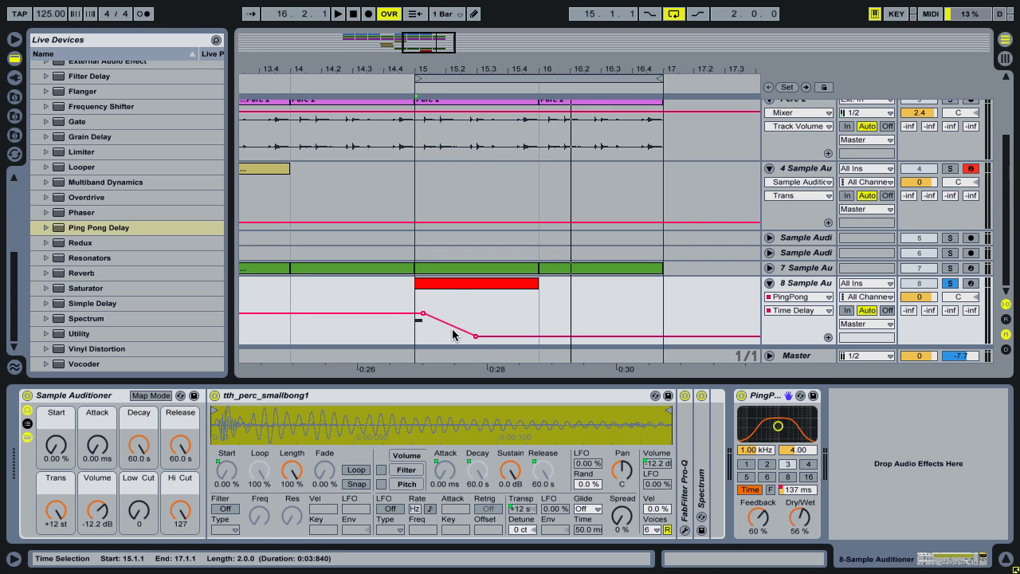
Lower the starting breakpoint of track 8's Time Delay ramp to about 485 ms and audition the loop
left_click_drag(423, 314, 424, 319)
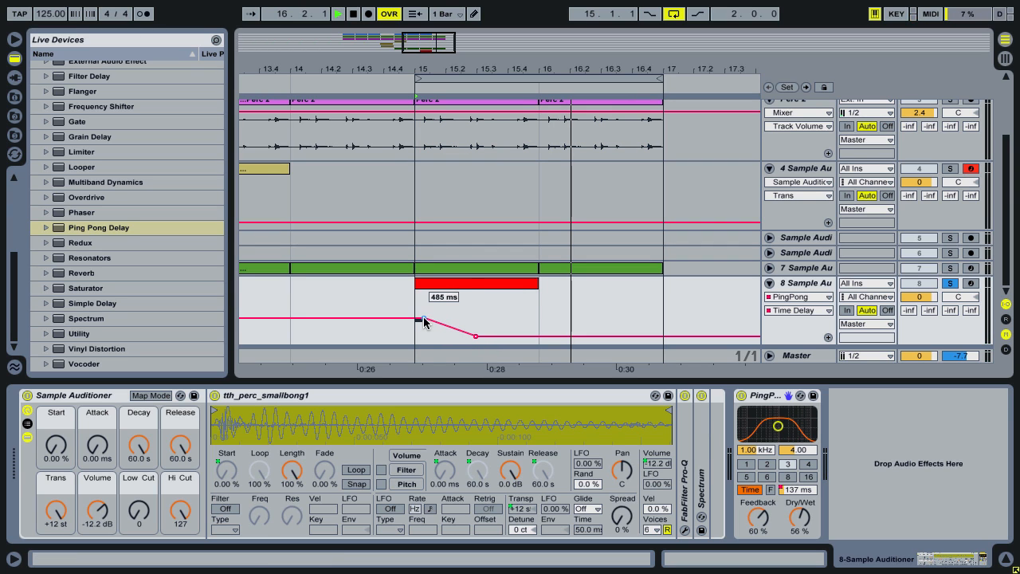
key("space")
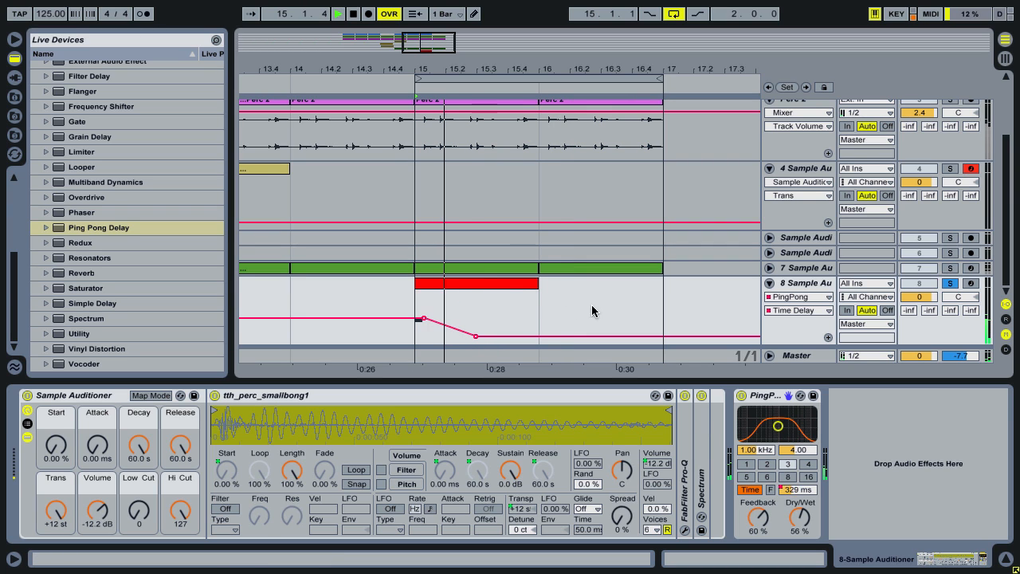
key("space")
Unsolo track 8 and refine the Time Delay ramp, moving its end breakpoint slightly earlier and its starting breakpoint slightly lower
left_click(949, 285)
left_click(288, 86)
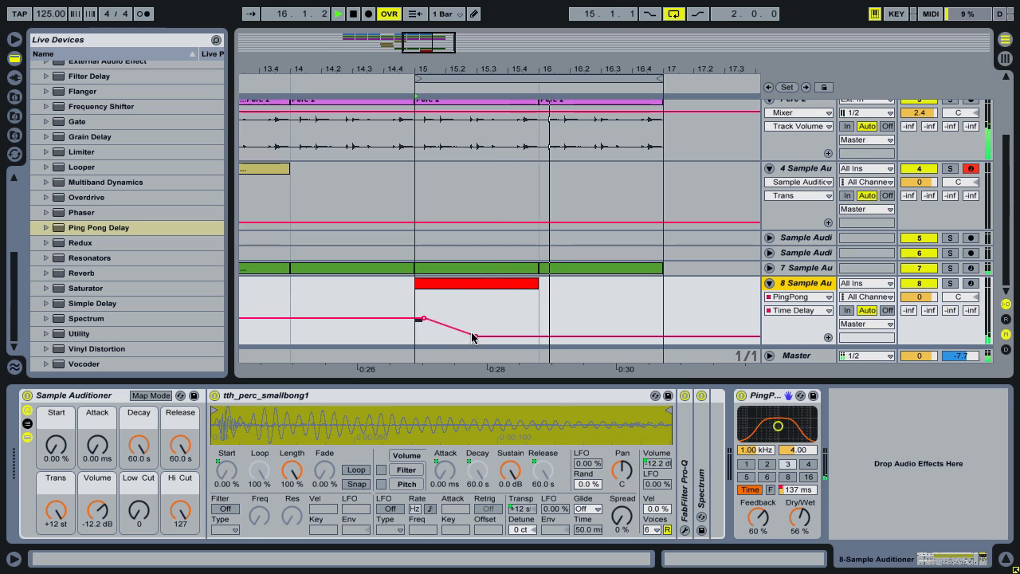
left_click_drag(476, 341, 423, 320)
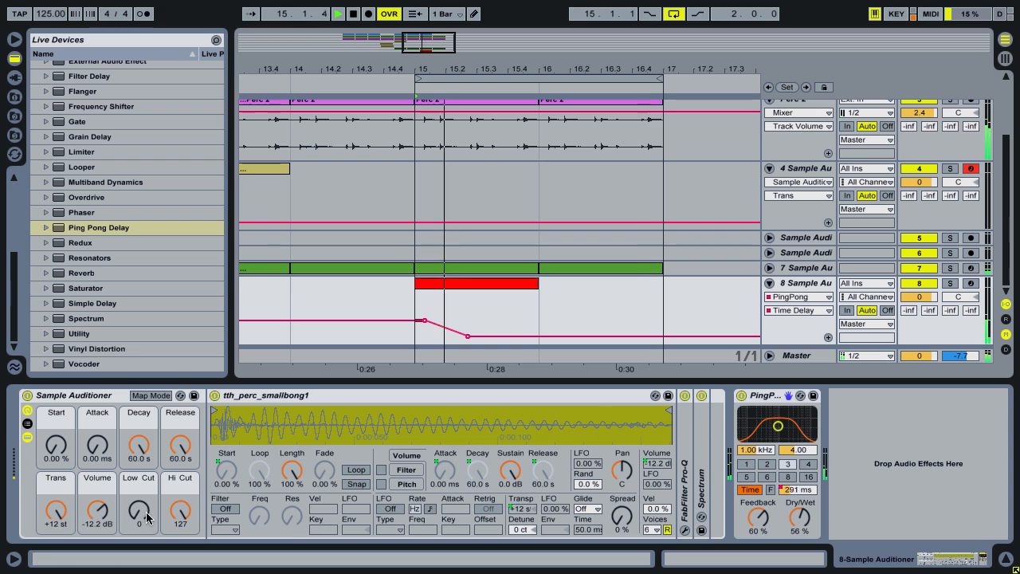
Set track 8's Sample Auditioner volume to -8.50 dB and audition the arrangement with the loop covering bars 9 through 16
left_click_drag(97, 510, 114, 488)
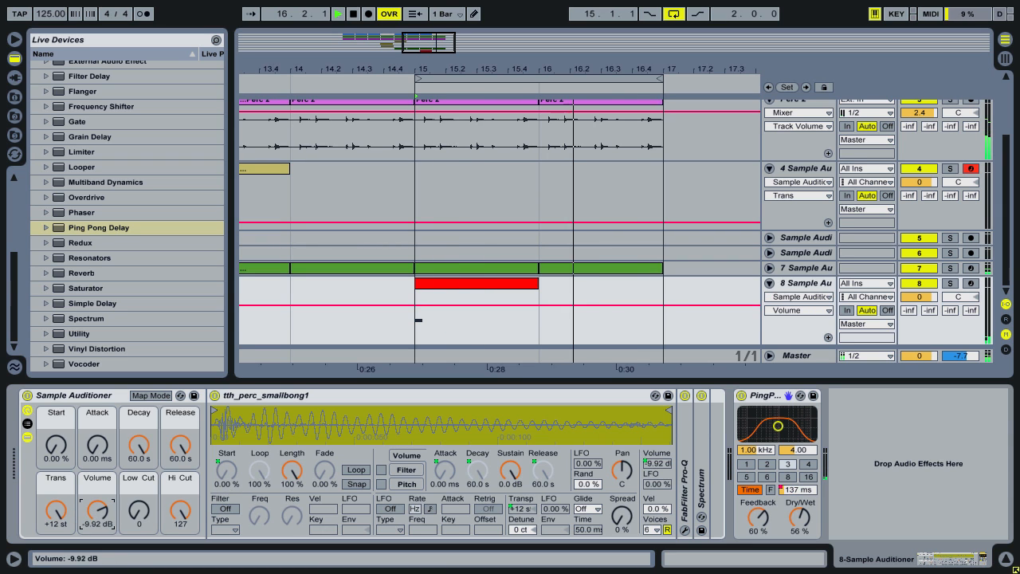
left_click_drag(332, 65, 283, 94)
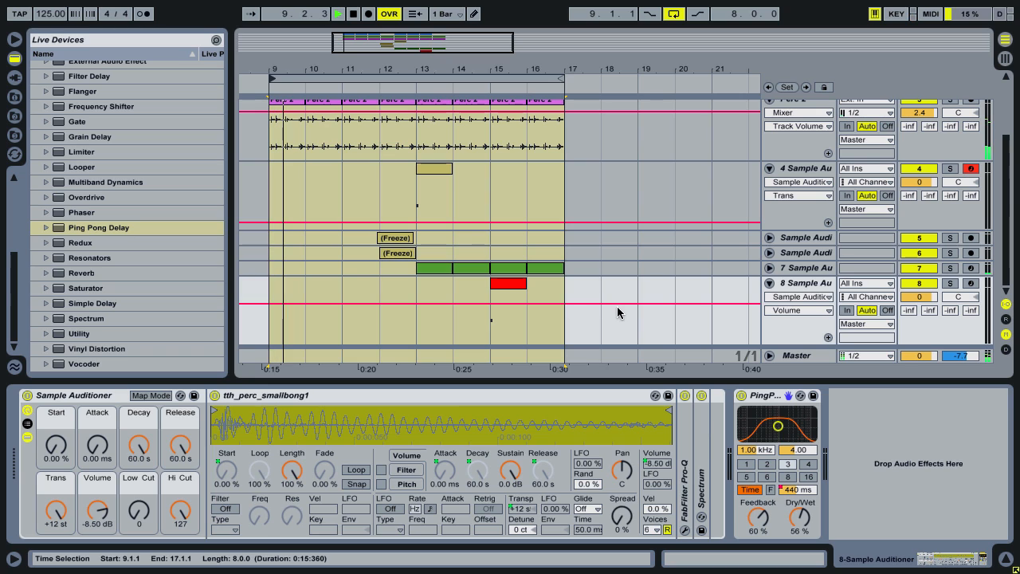
key("space")
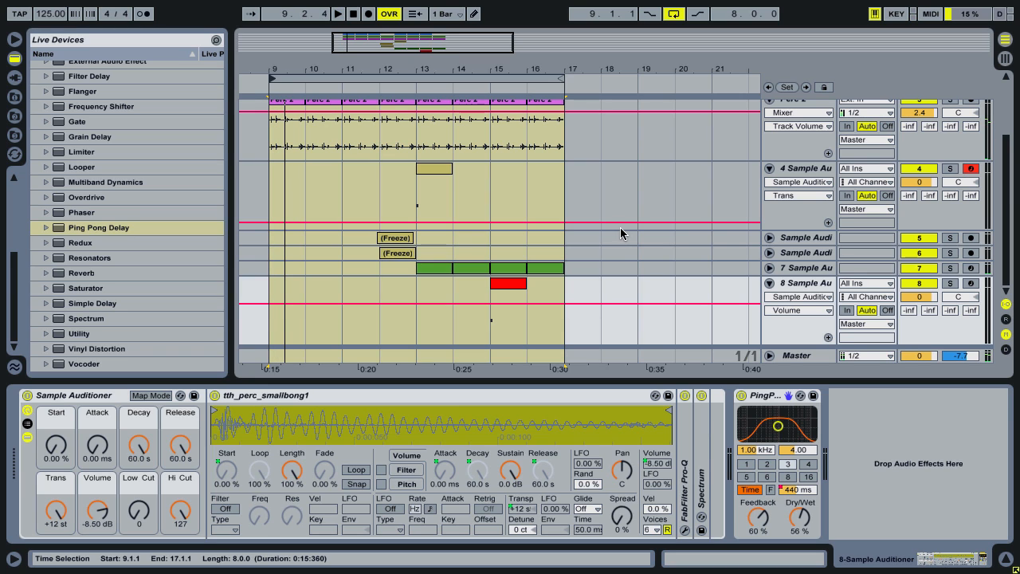
Show the device chain of track 7 and select its Sample Auditioner rack
left_click(602, 265)
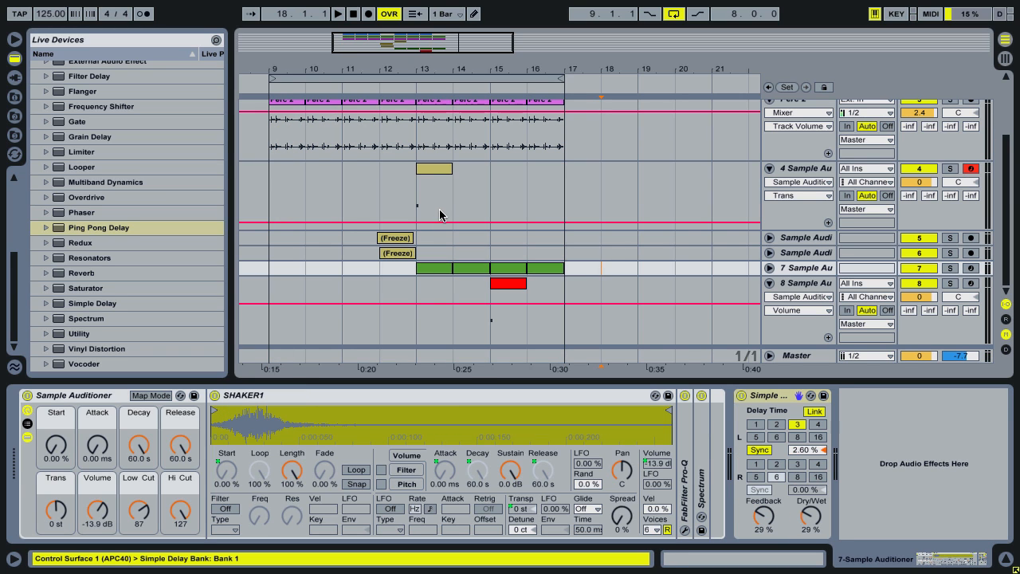
left_click_drag(423, 68, 506, 84)
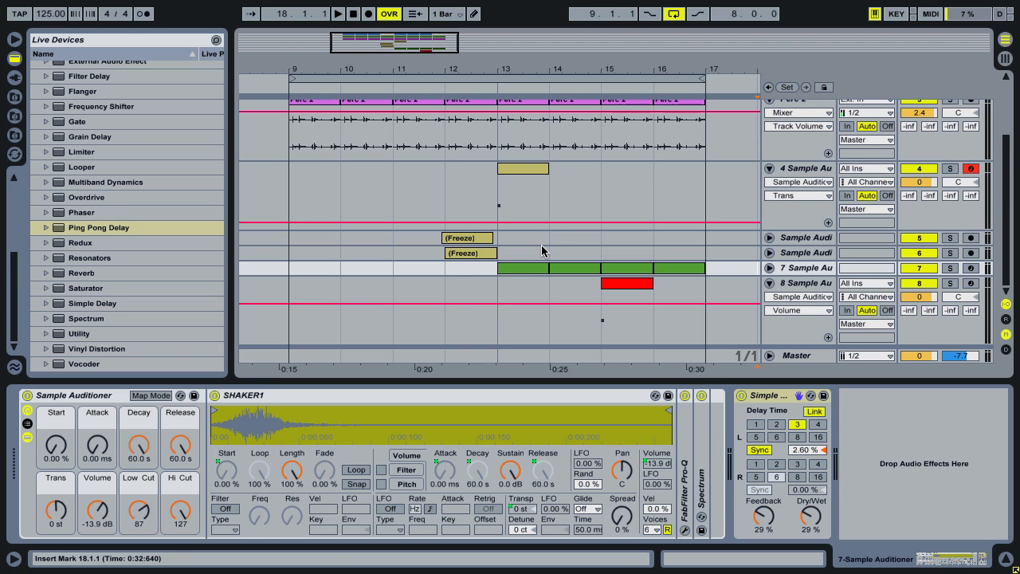
left_click(59, 404)
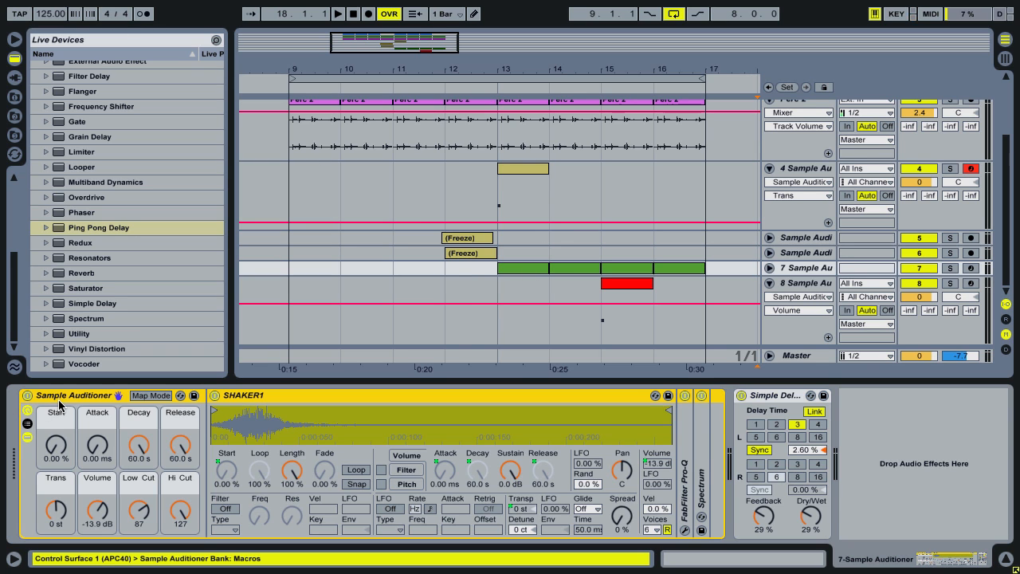